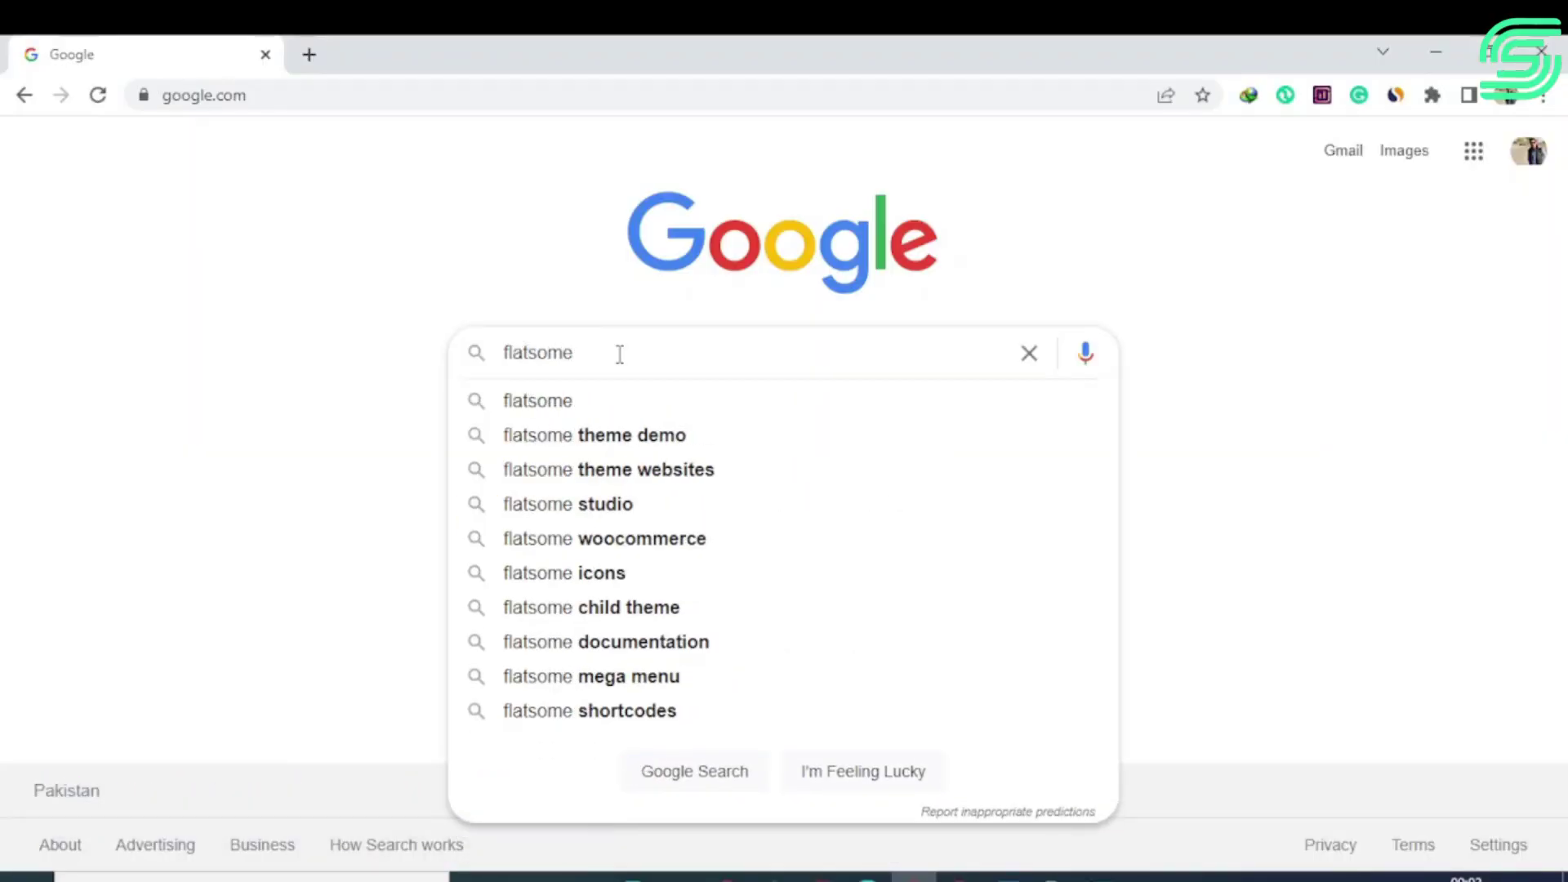
Search Google for 'flatsome' and open the Flatsome ThemeForest listing.
key(Down)
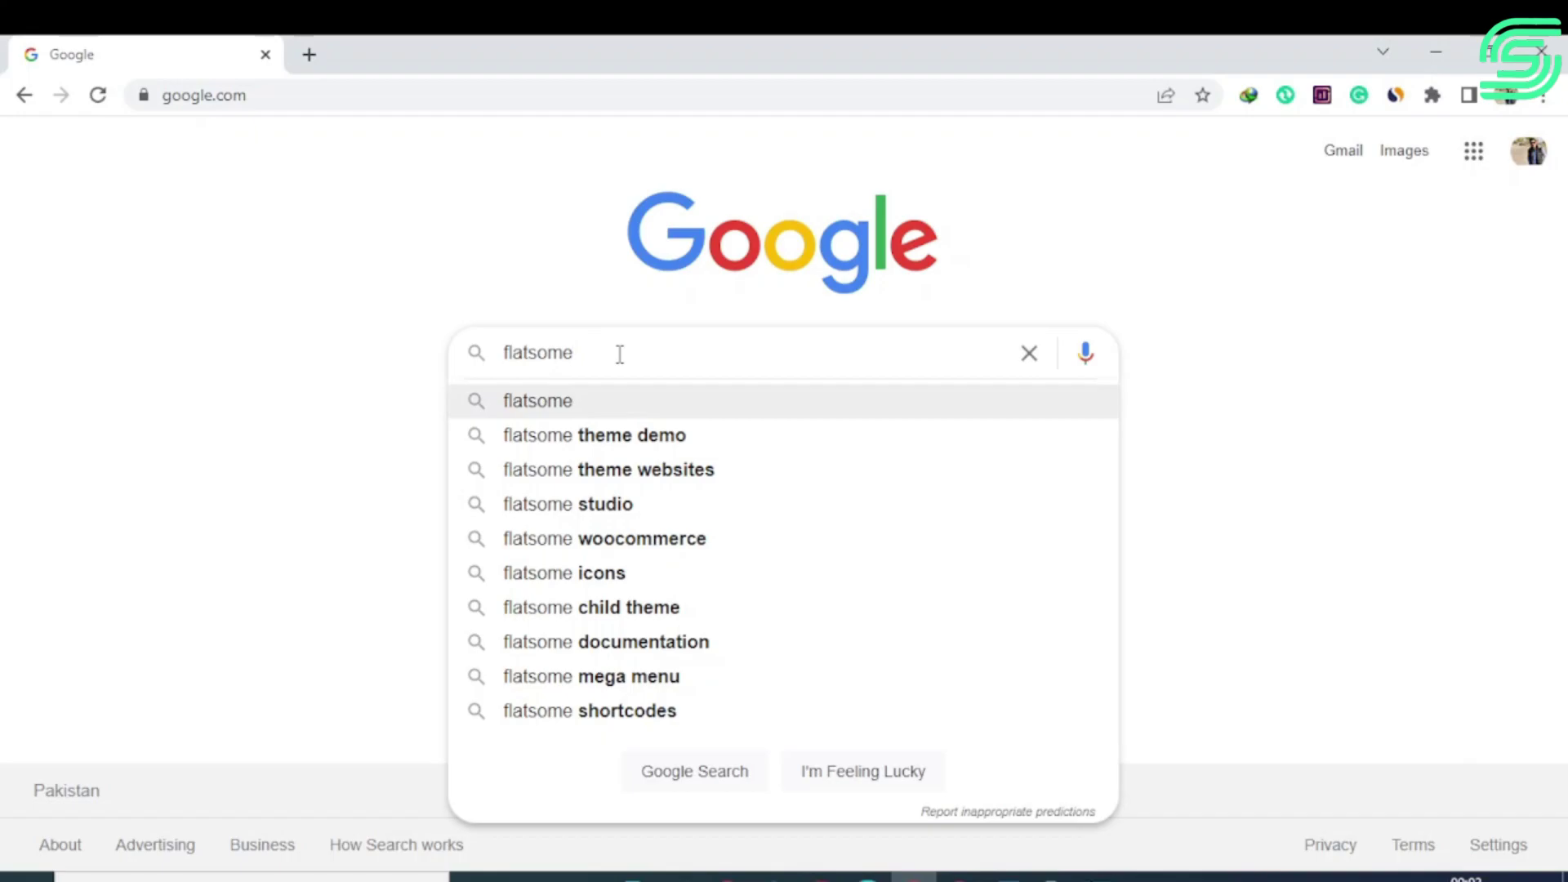
key(Return)
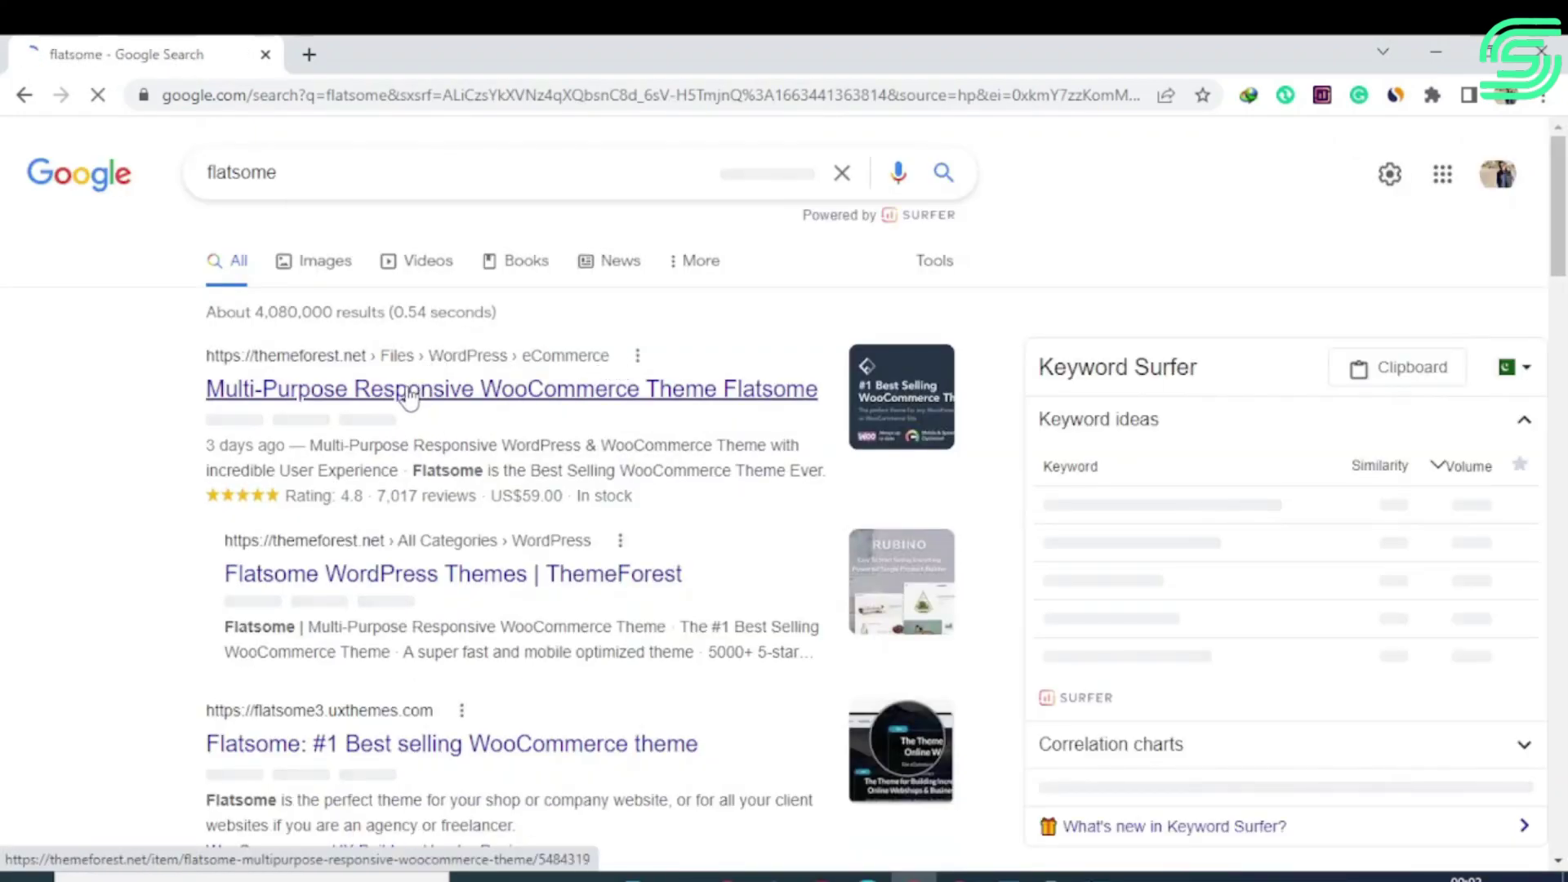
click(409, 395)
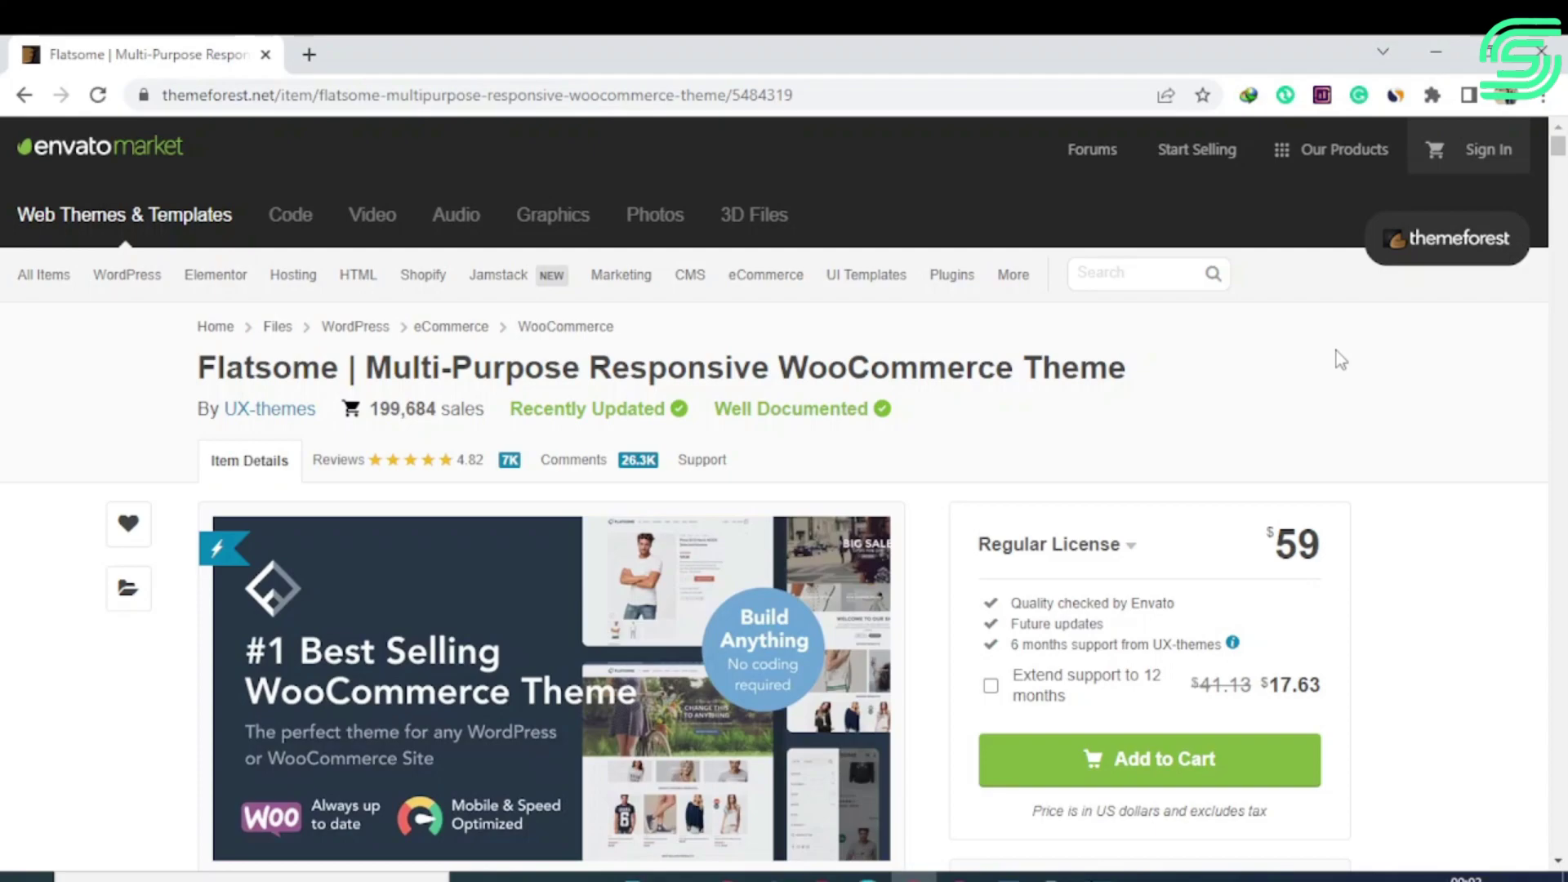
scroll(1337, 358, down, 1)
scroll(1337, 358, down, 3)
scroll(1337, 357, down, 1)
scroll(1338, 358, down, 2)
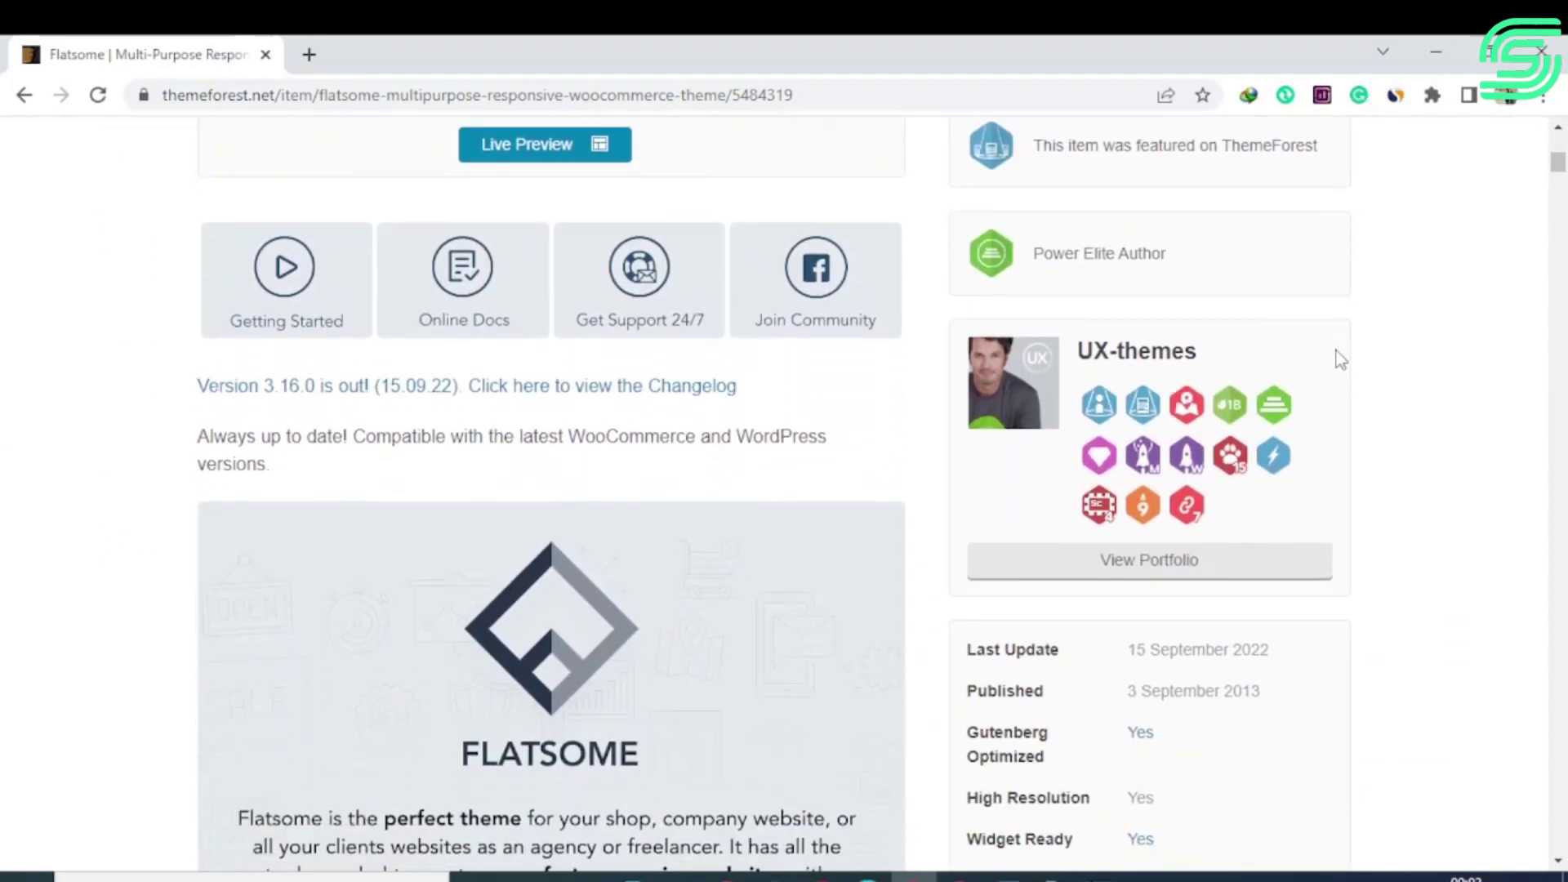
scroll(1338, 353, down, 3)
scroll(1338, 352, up, 1)
scroll(1338, 352, down, 4)
scroll(1339, 353, down, 2)
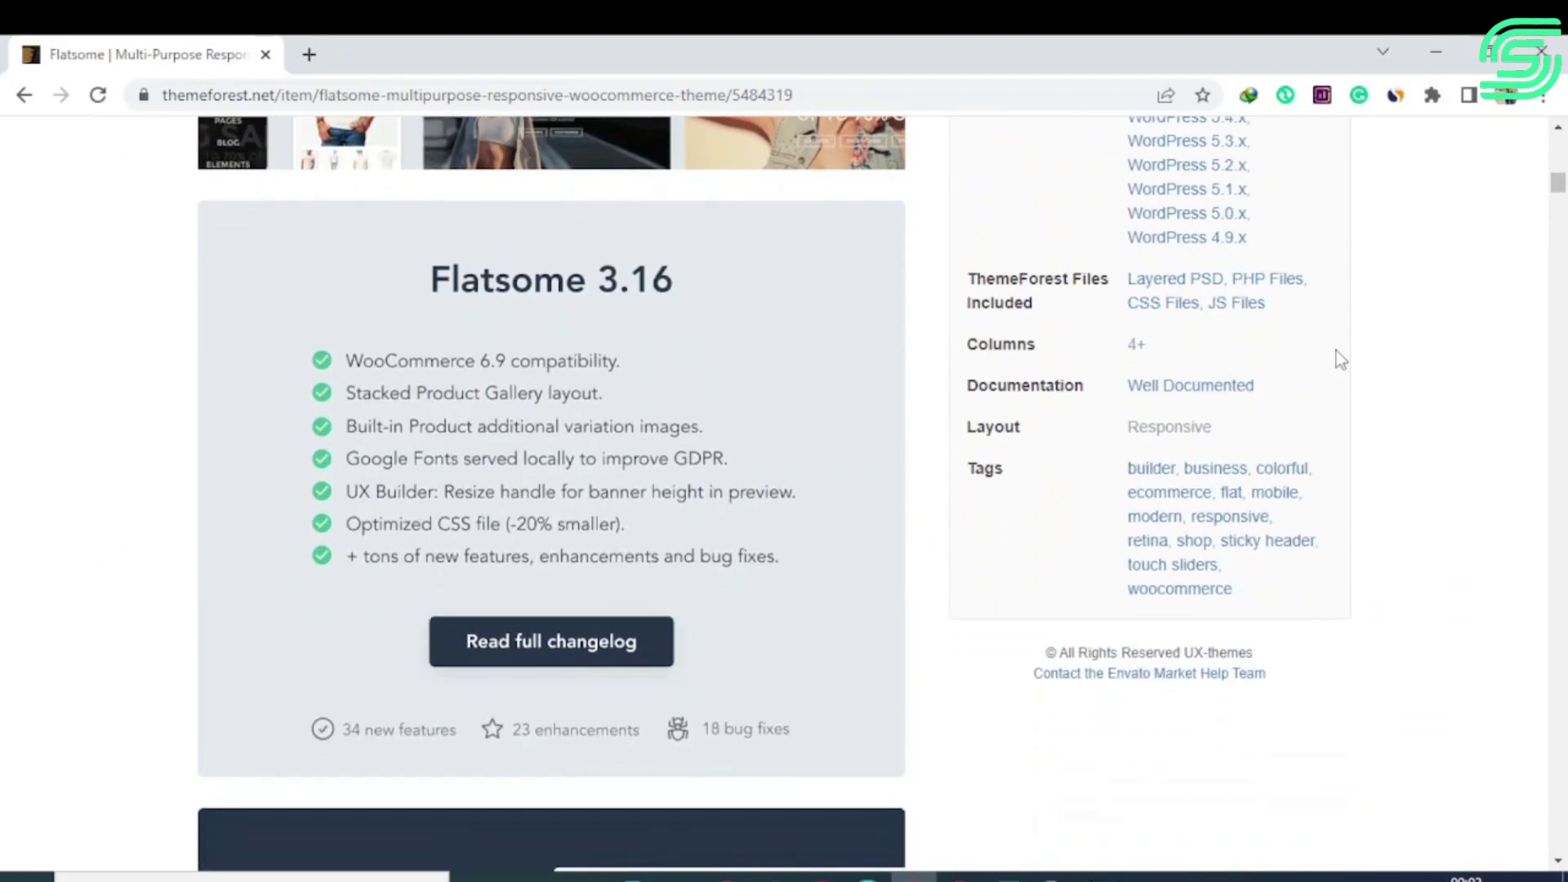
scroll(1338, 357, down, 1)
scroll(1338, 357, down, 3)
scroll(1339, 357, down, 2)
scroll(1338, 356, down, 1)
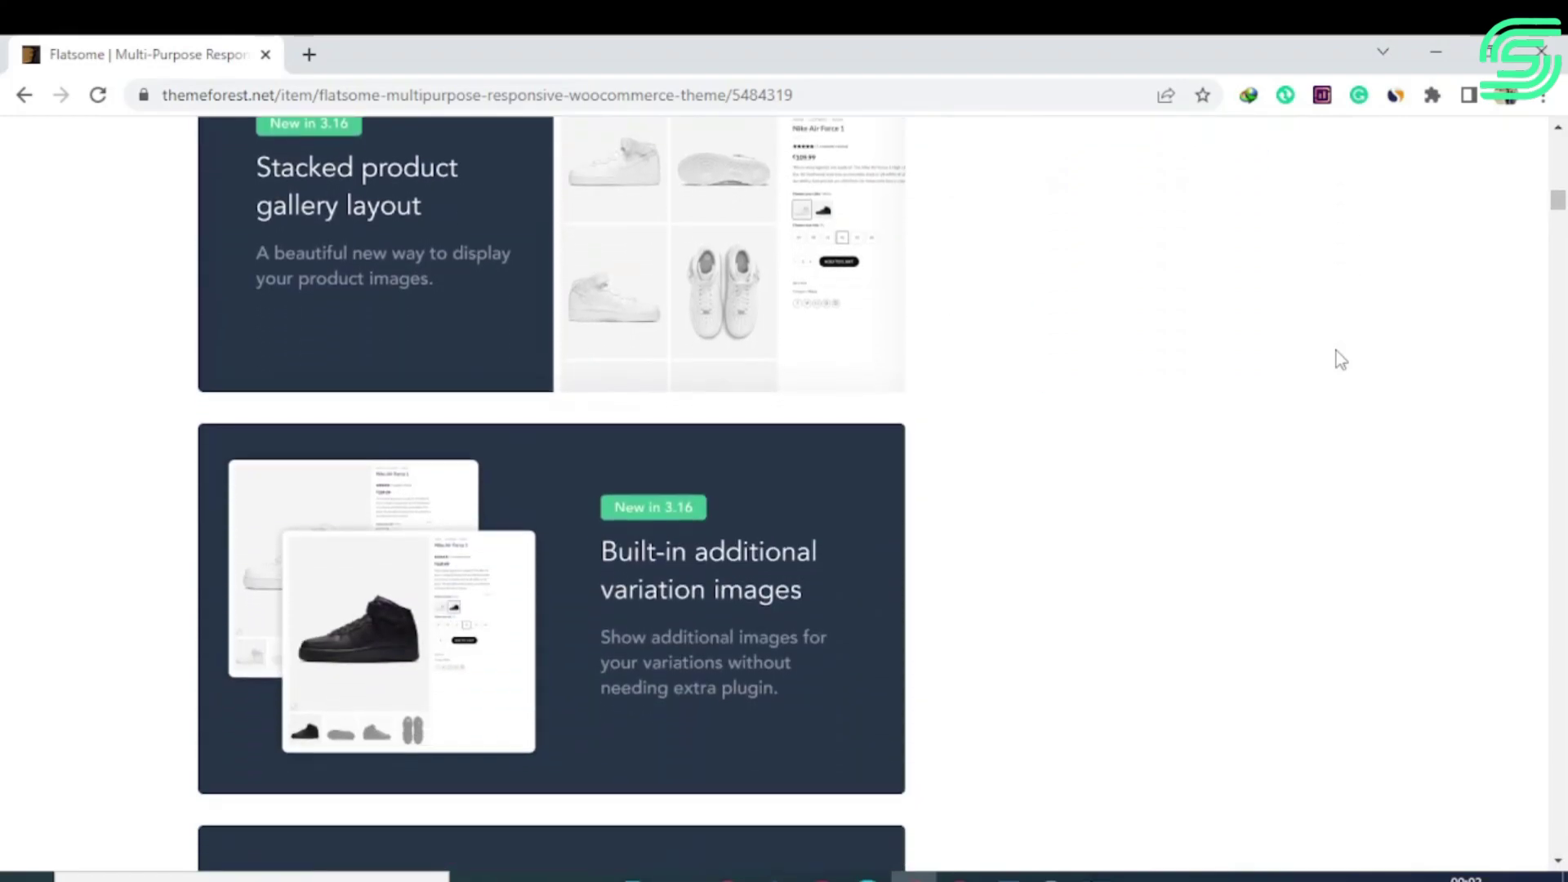
scroll(1339, 357, down, 4)
scroll(1338, 357, down, 2)
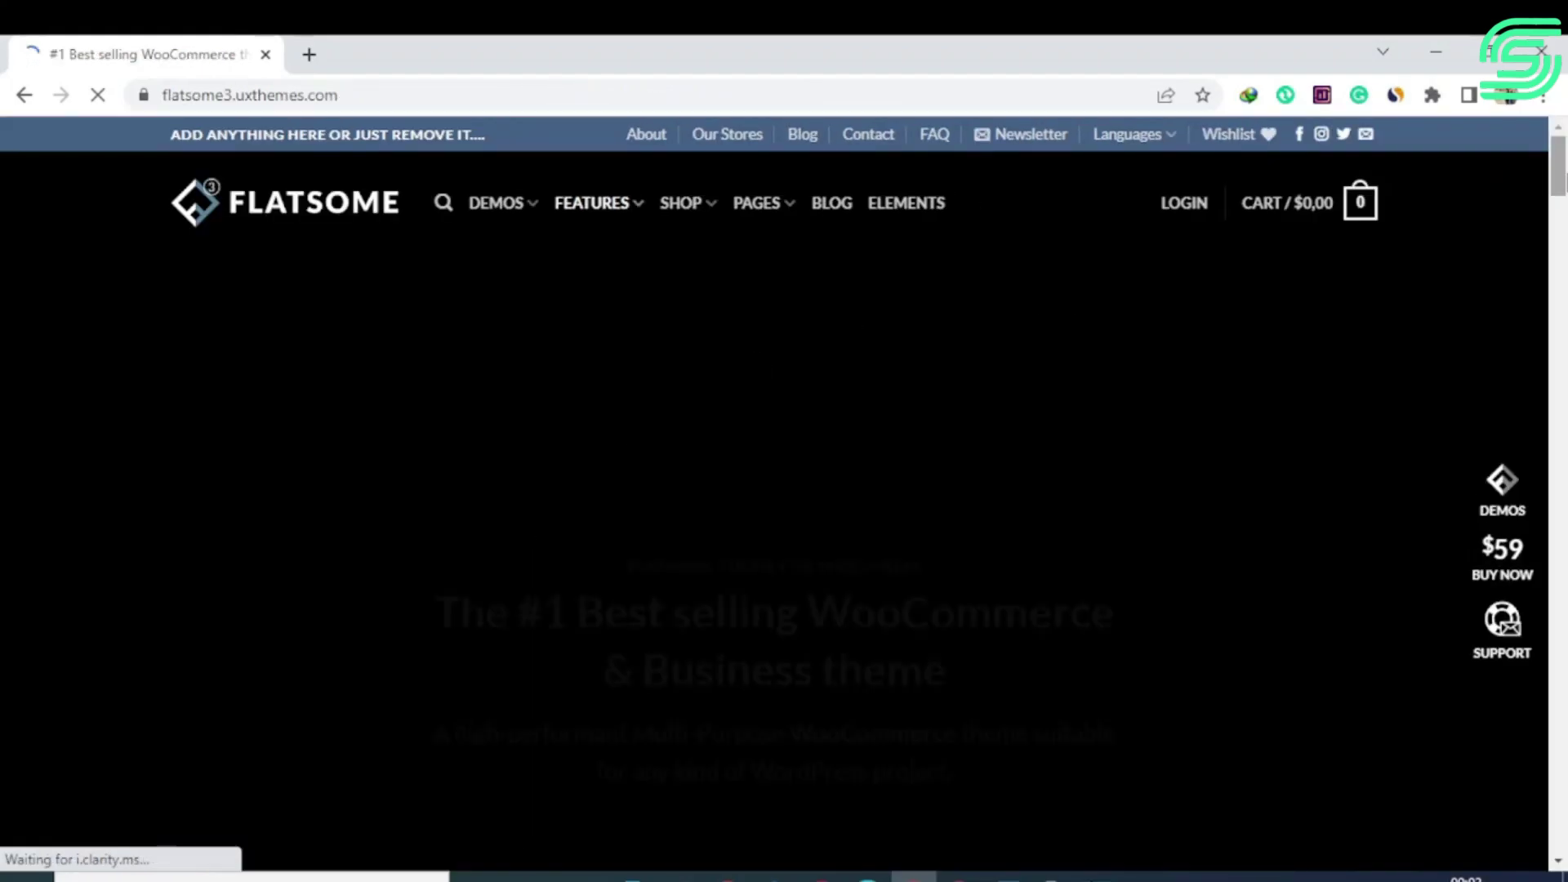
scroll(1506, 623, down, 4)
scroll(1504, 624, up, 4)
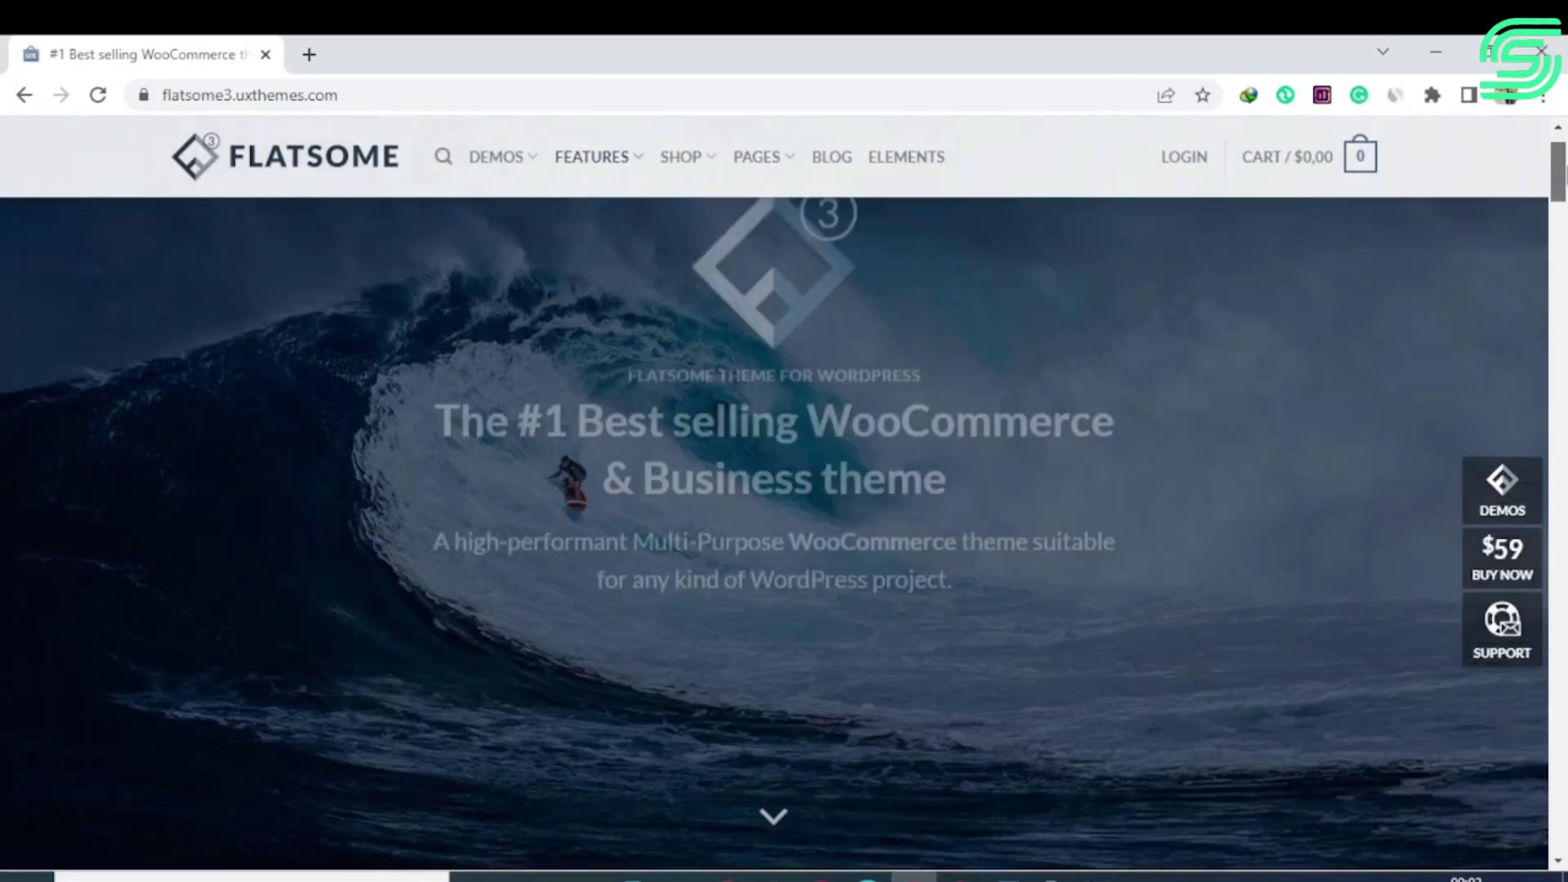
scroll(1506, 624, down, 4)
scroll(1505, 624, down, 3)
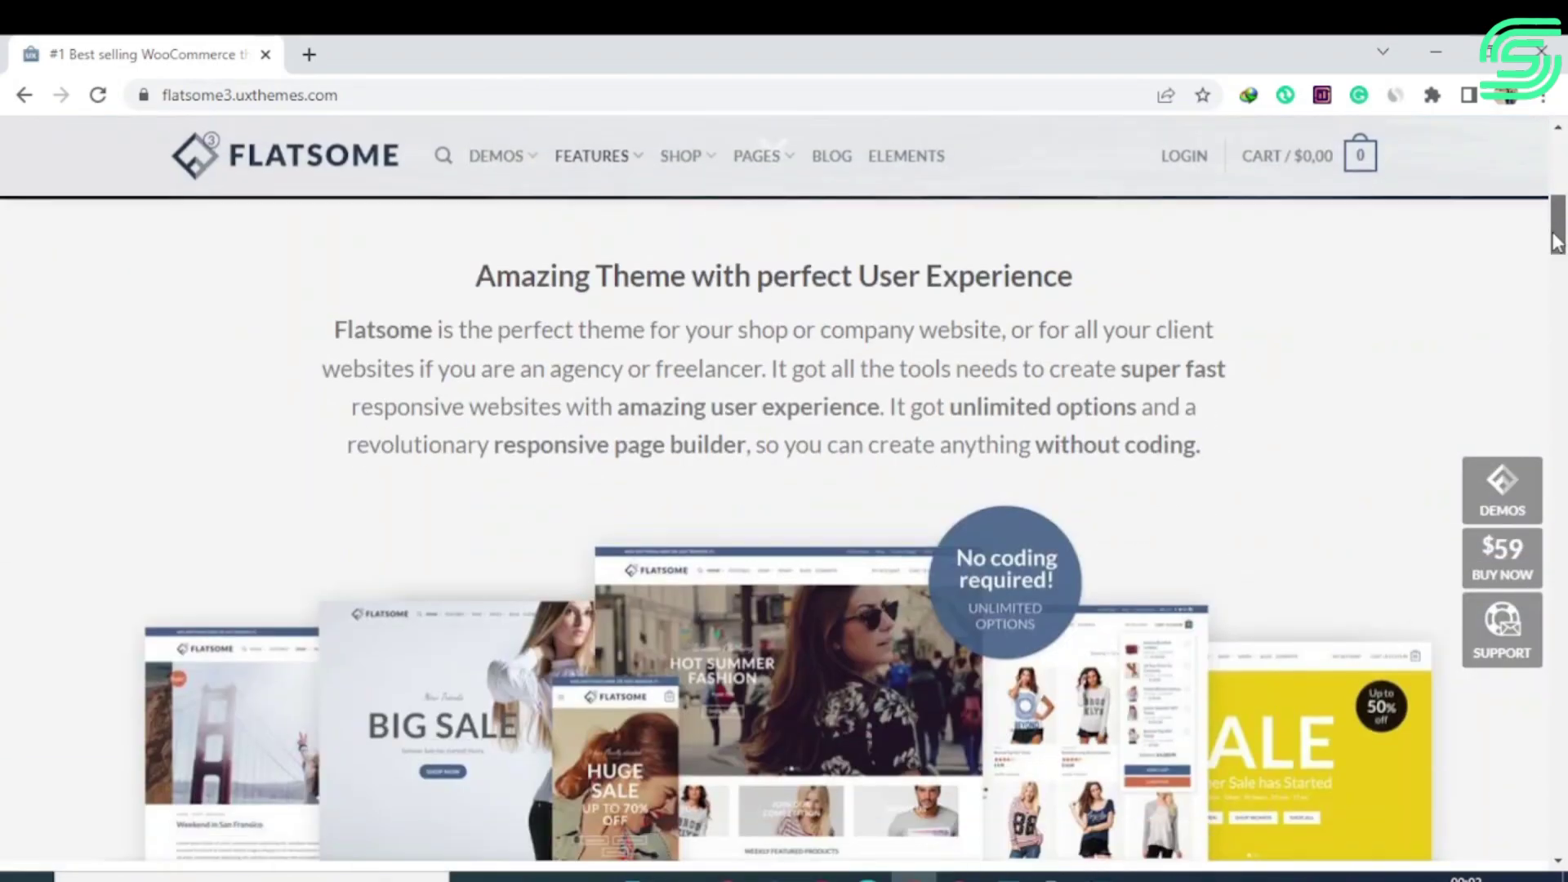
scroll(1544, 323, down, 5)
mouse_move(1544, 323)
mouse_down()
mouse_move(1529, 496)
mouse_move(1539, 843)
mouse_up()
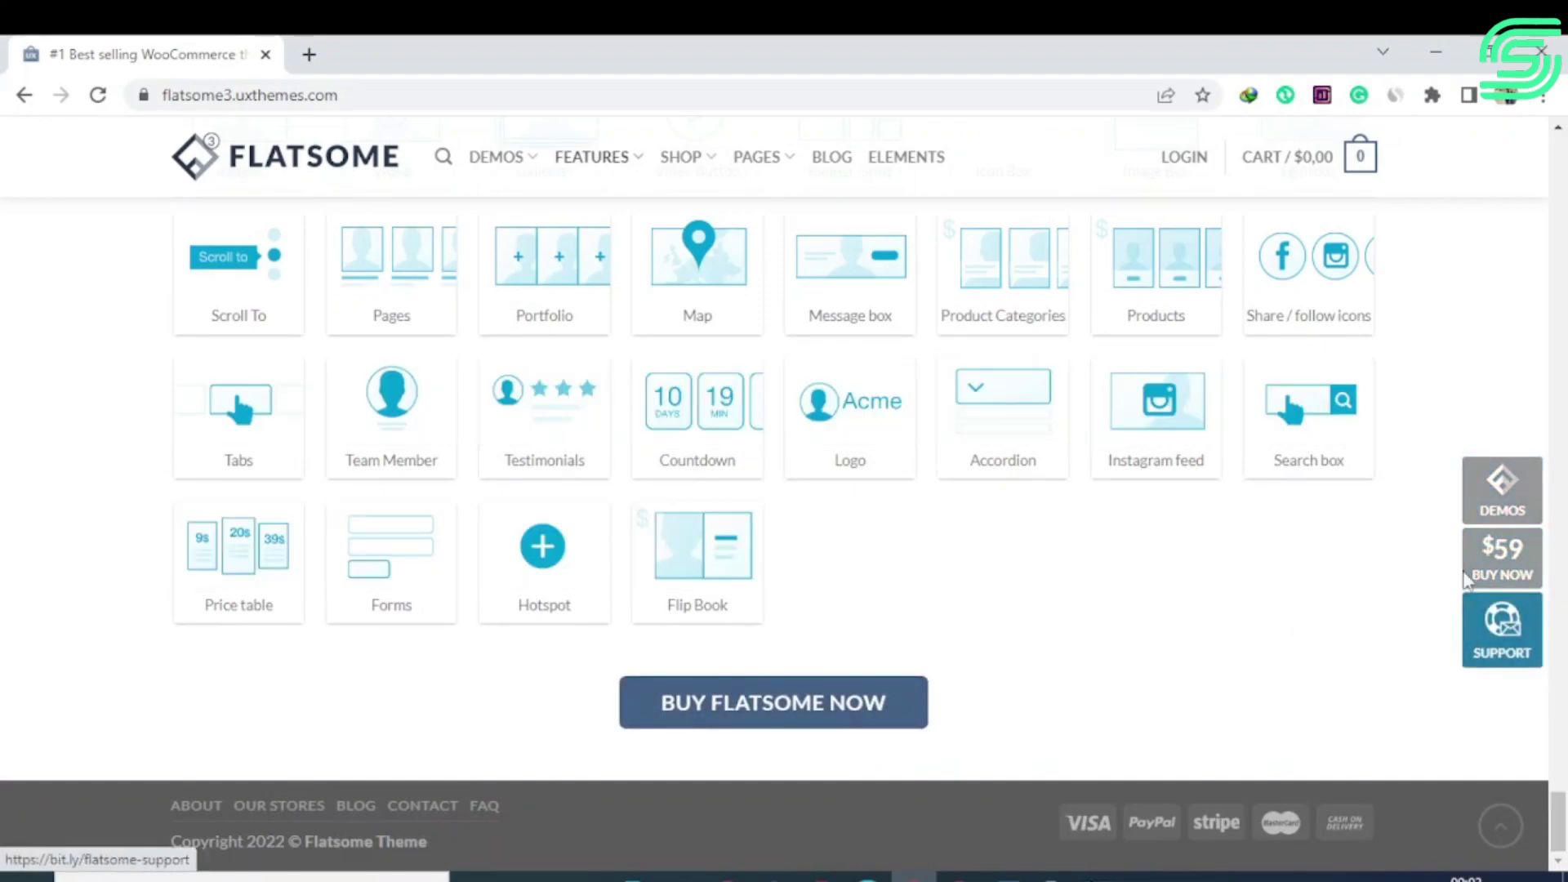
Search Google for 'porto' and open the Porto ThemeForest listing and its live preview.
click(1500, 558)
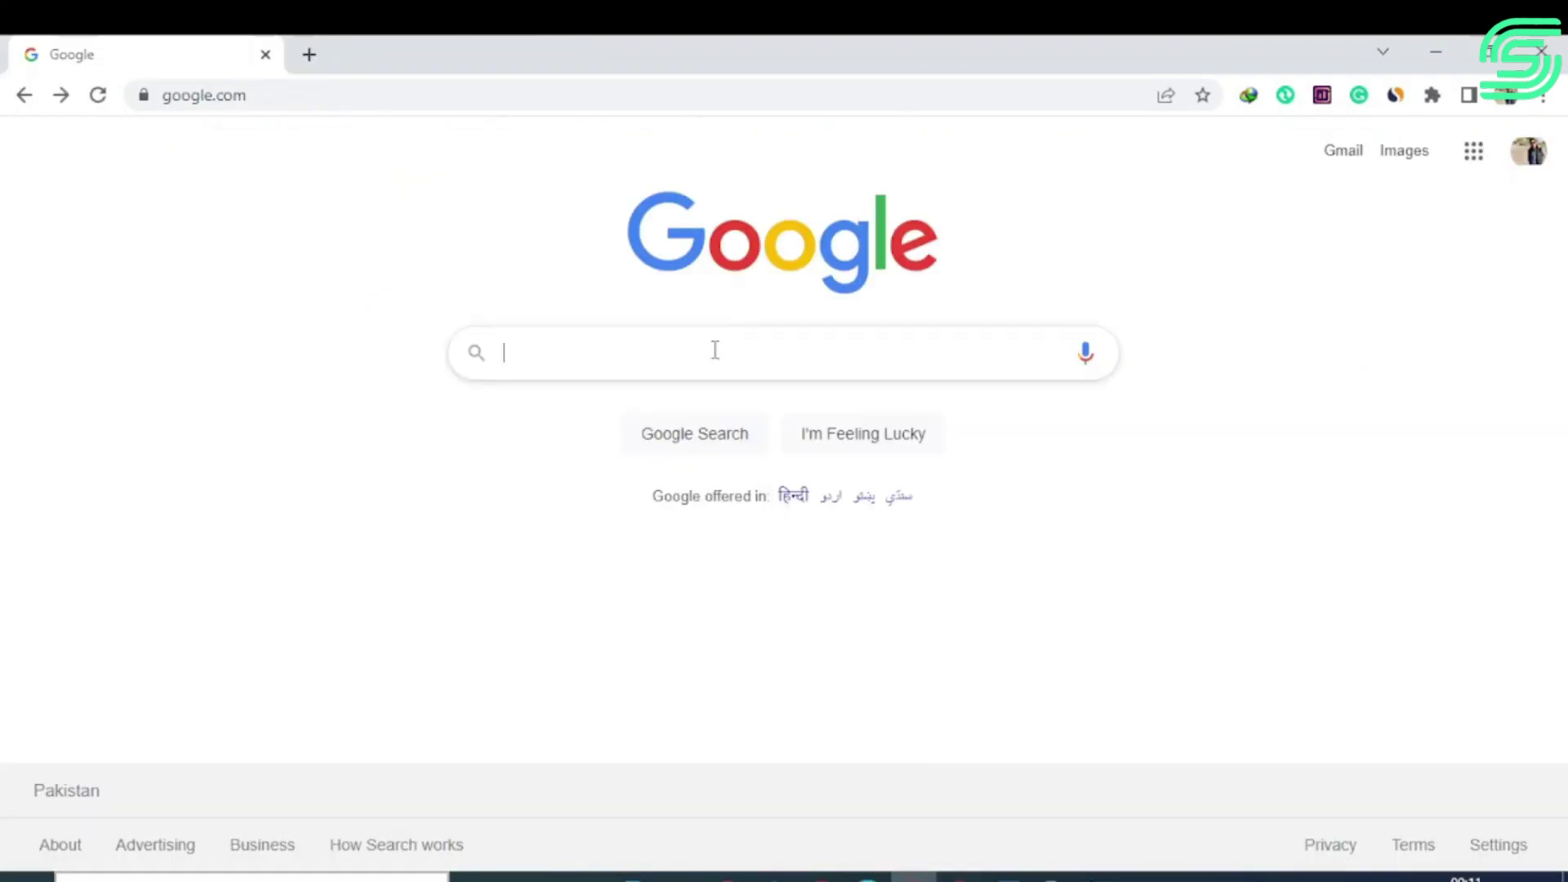
text(port)
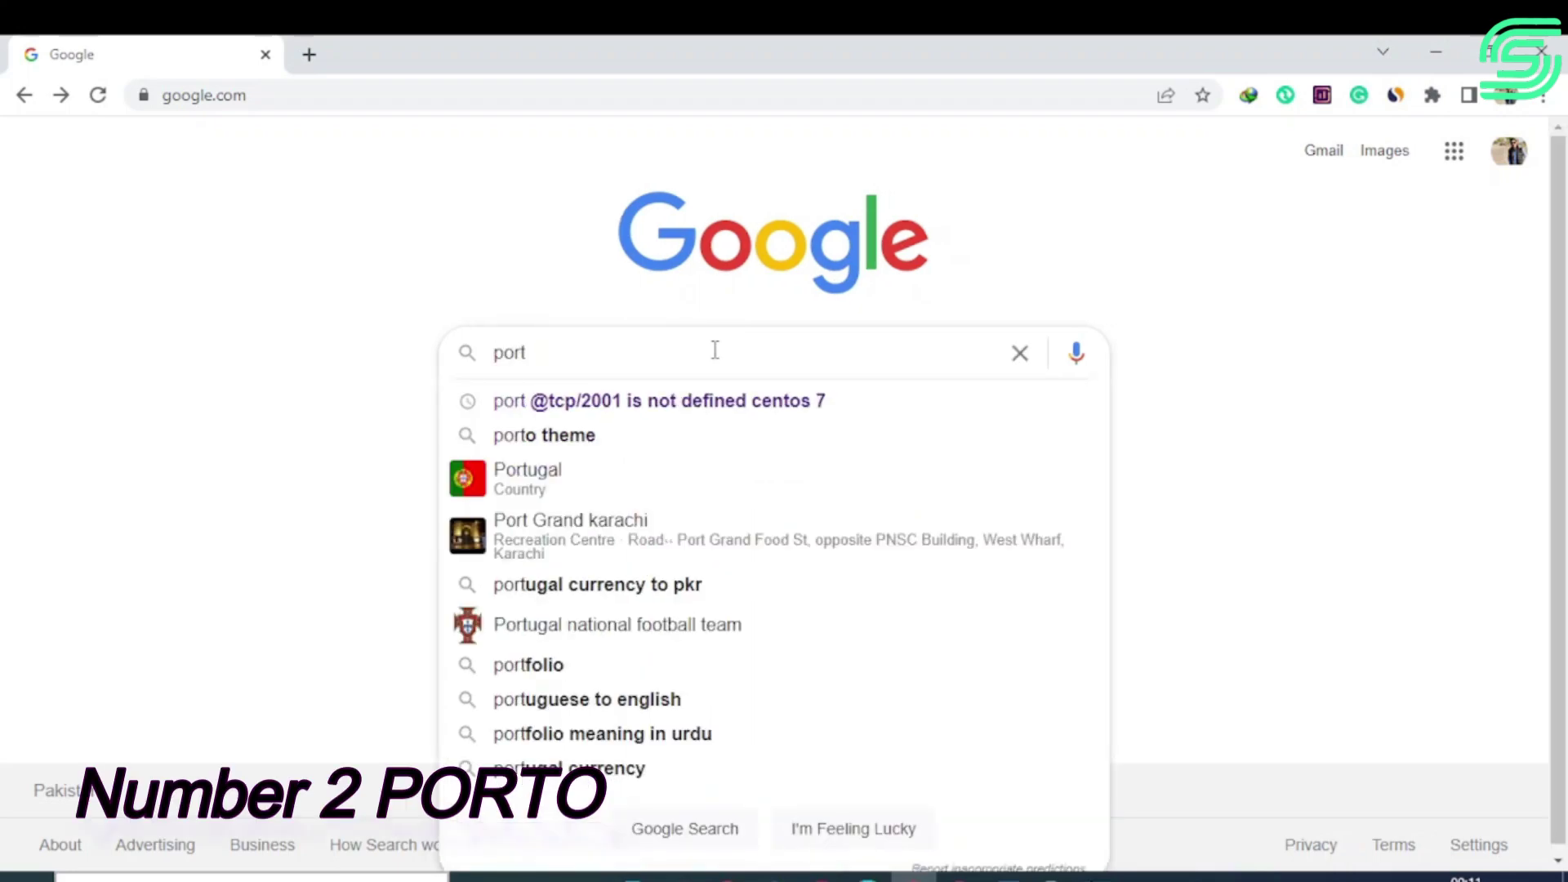
text(o)
key(Return)
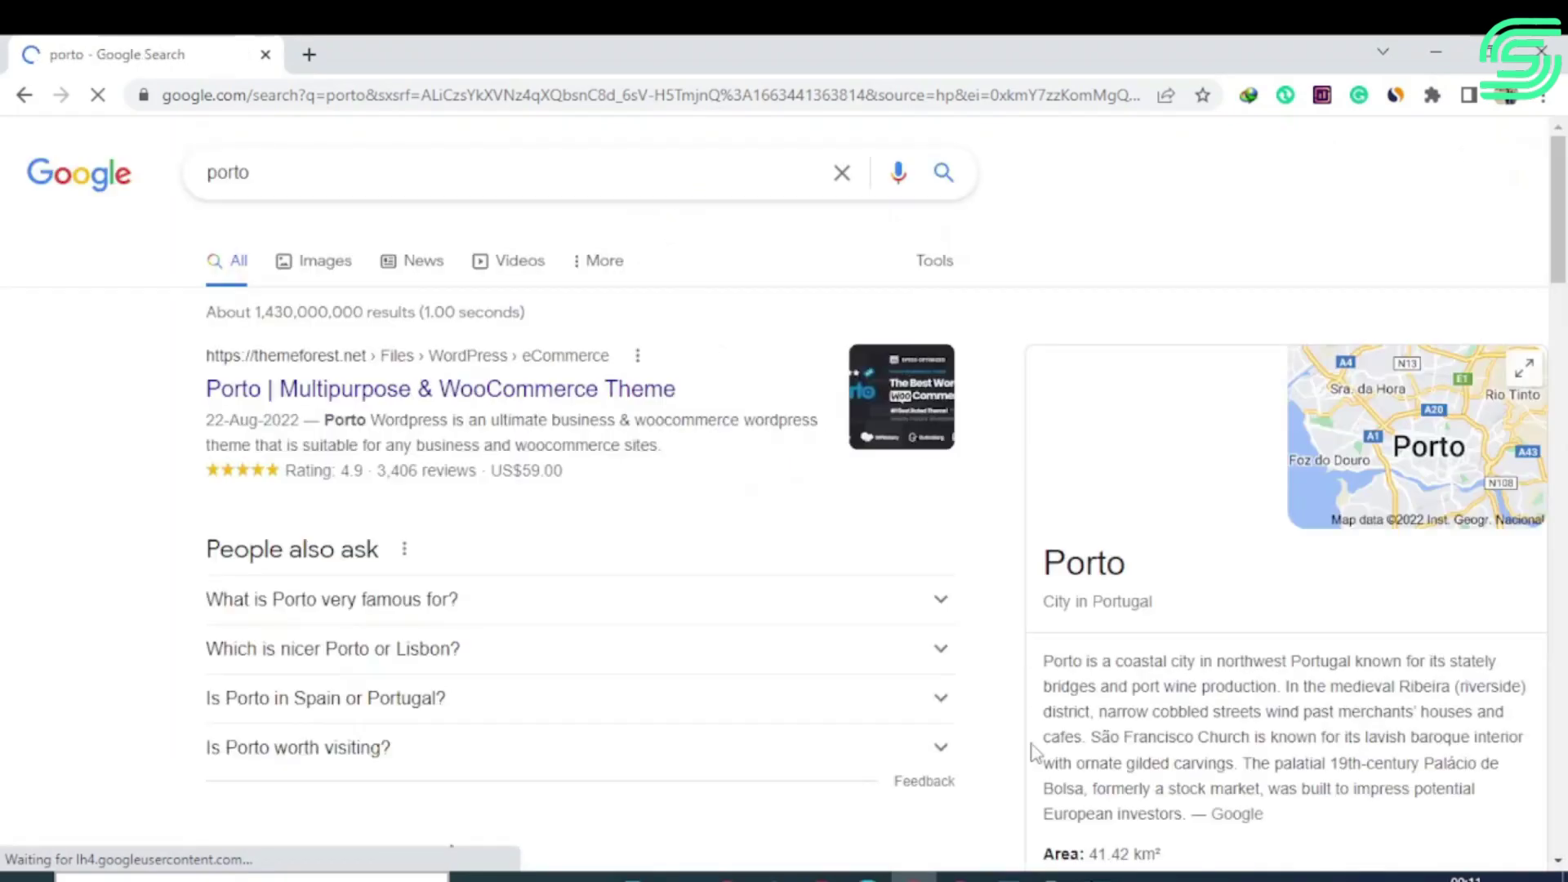
click(388, 389)
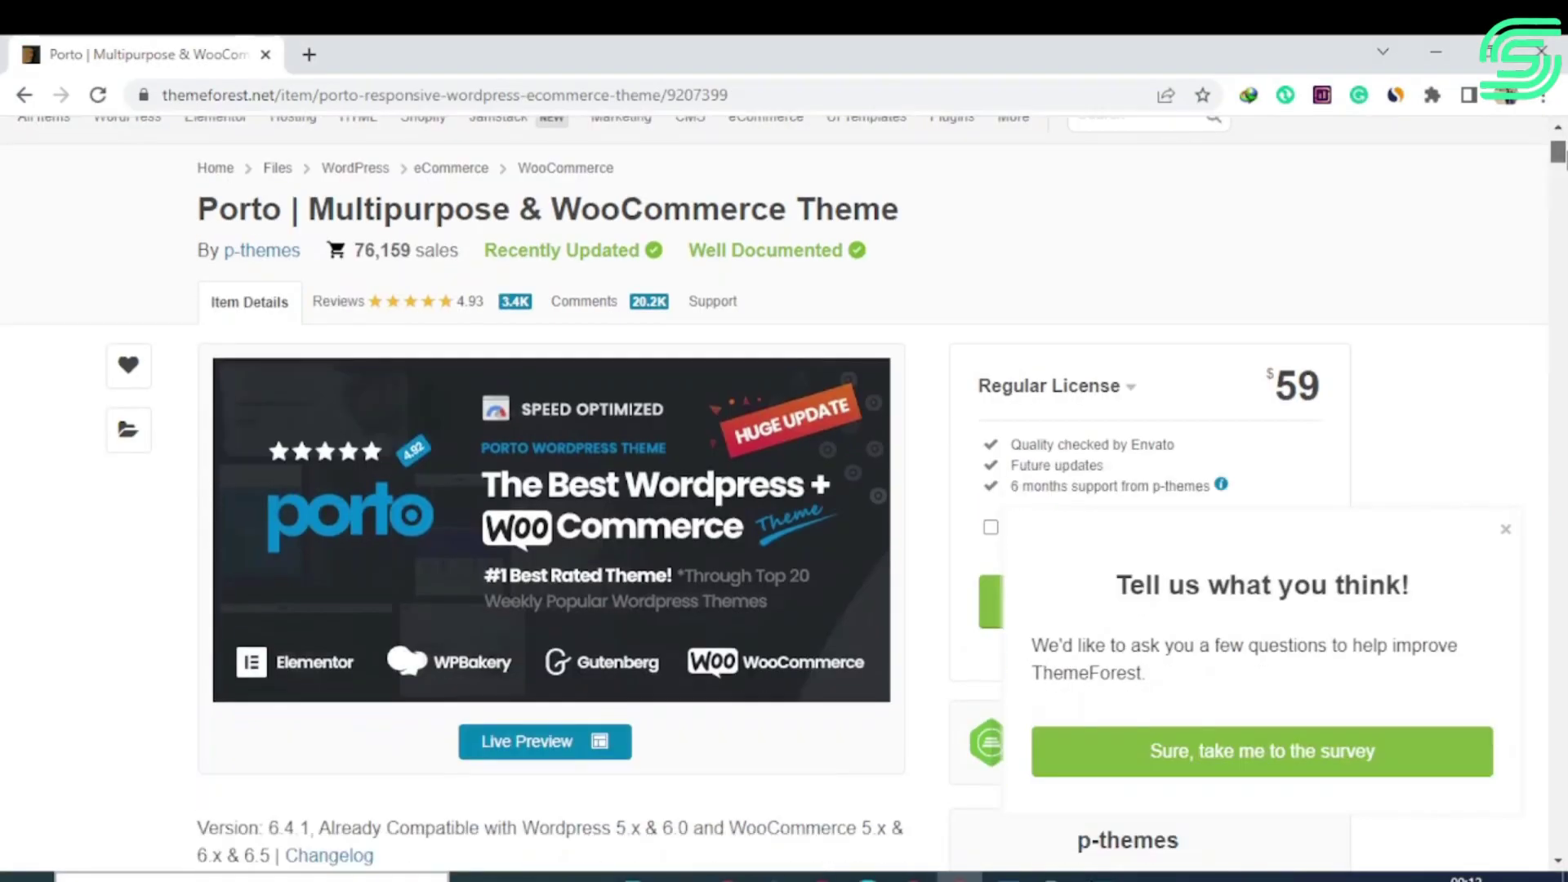
scroll(539, 491, down, 2)
scroll(1542, 177, up, 1)
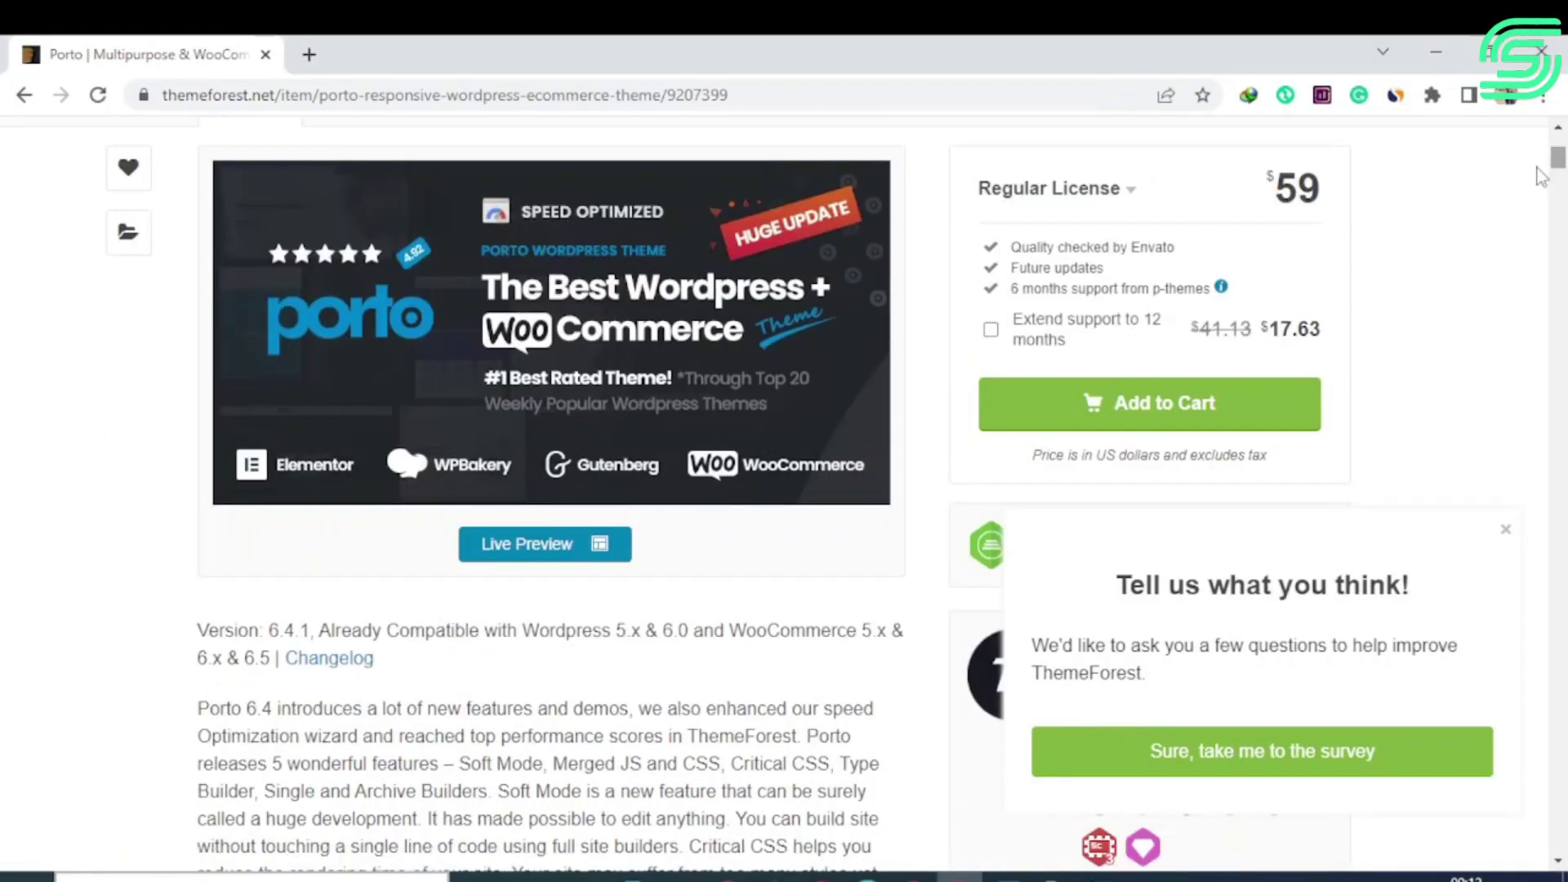
click(615, 557)
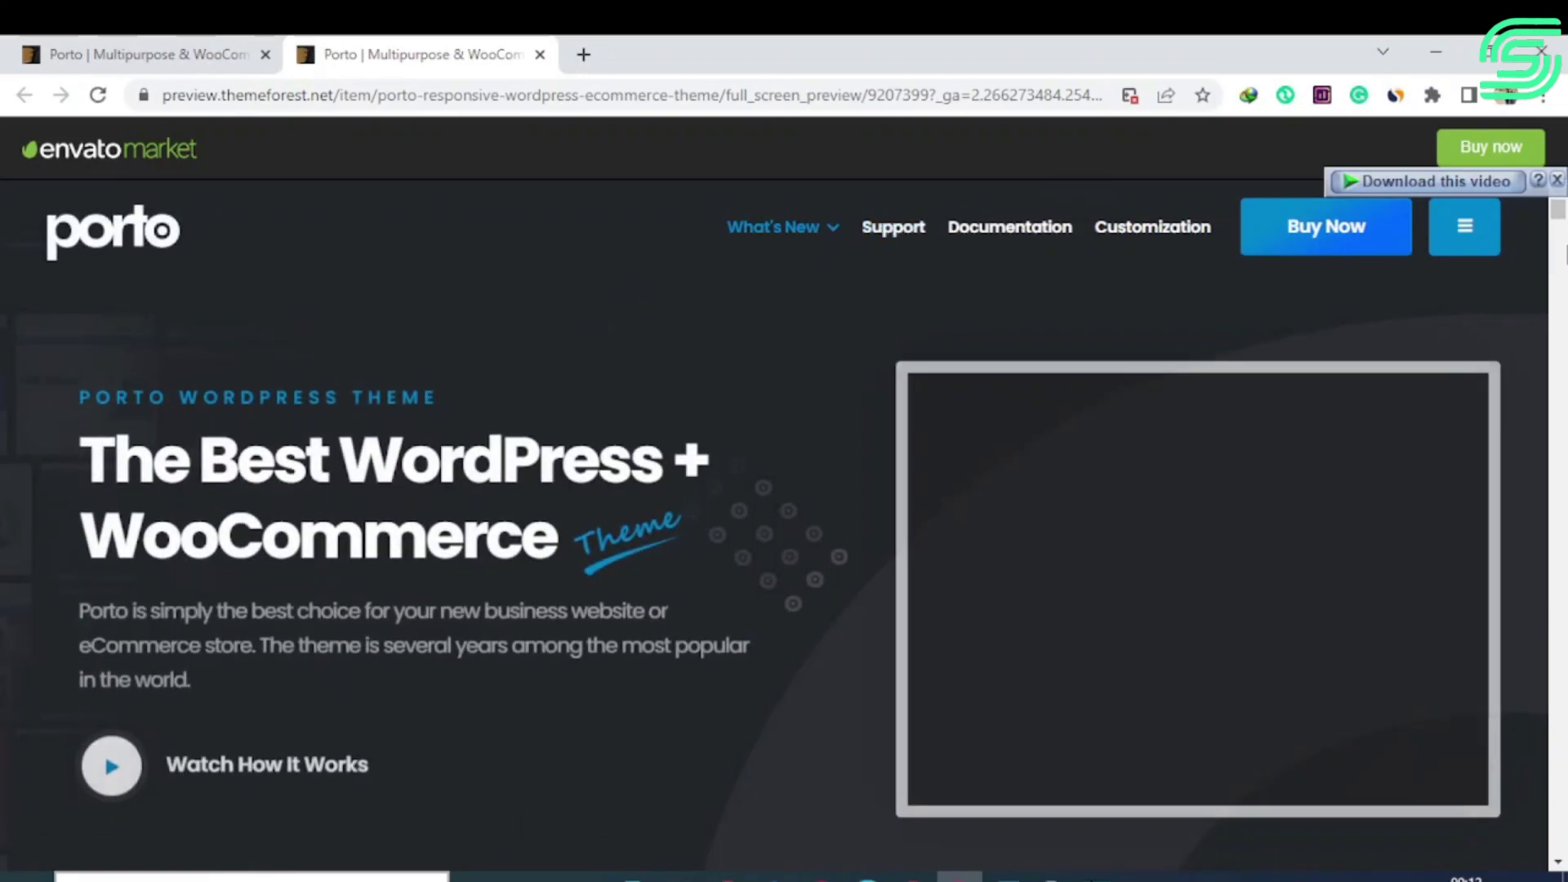
scroll(1561, 252, down, 2)
scroll(1561, 252, down, 4)
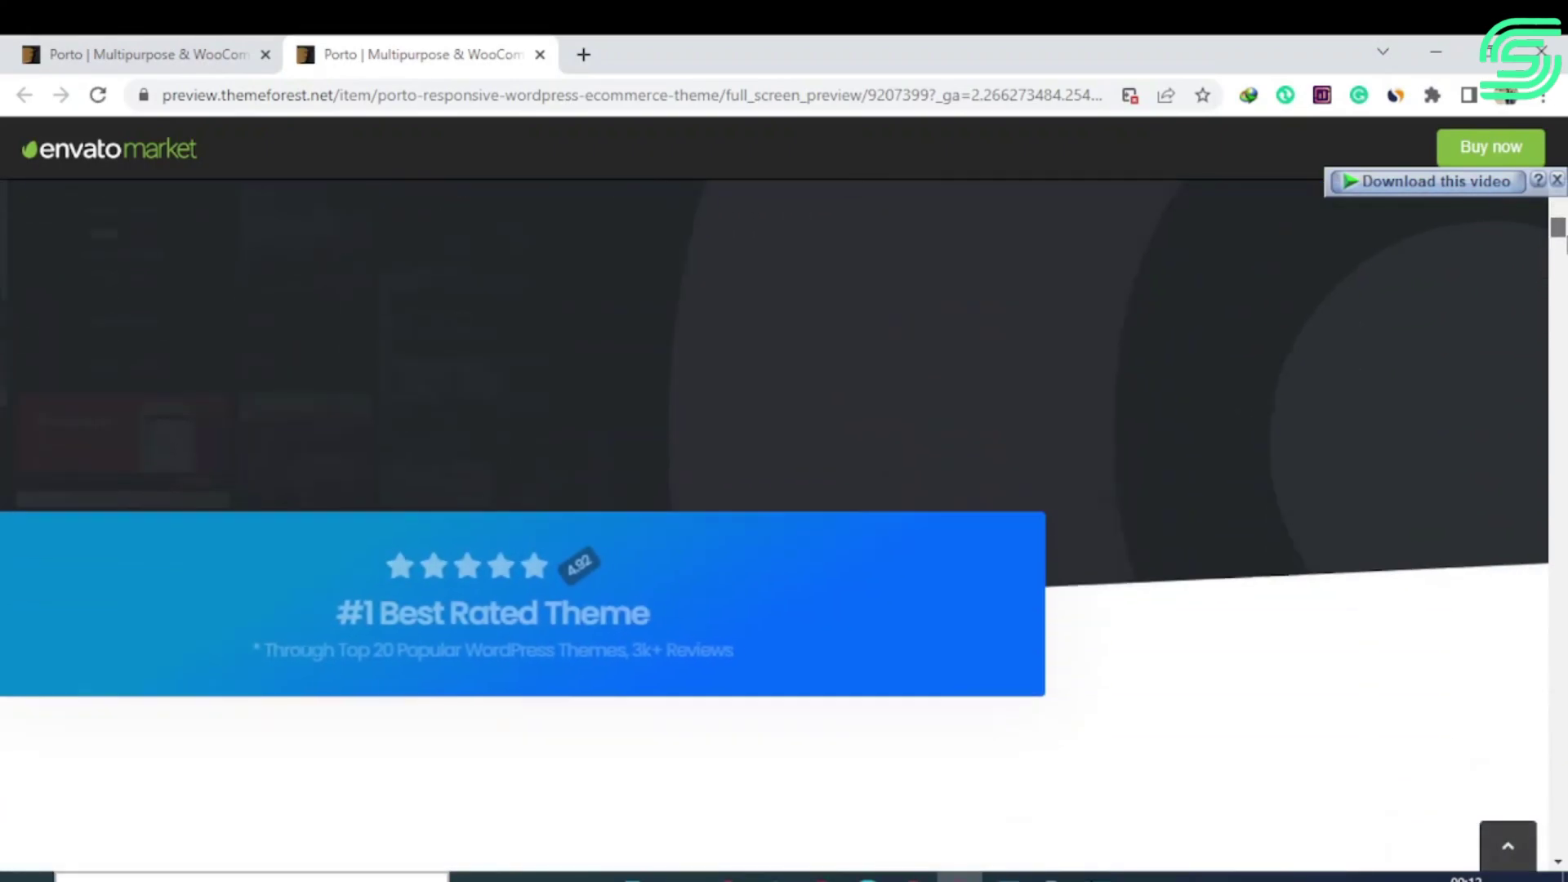
scroll(1562, 252, down, 3)
drag(1562, 252, 1552, 338)
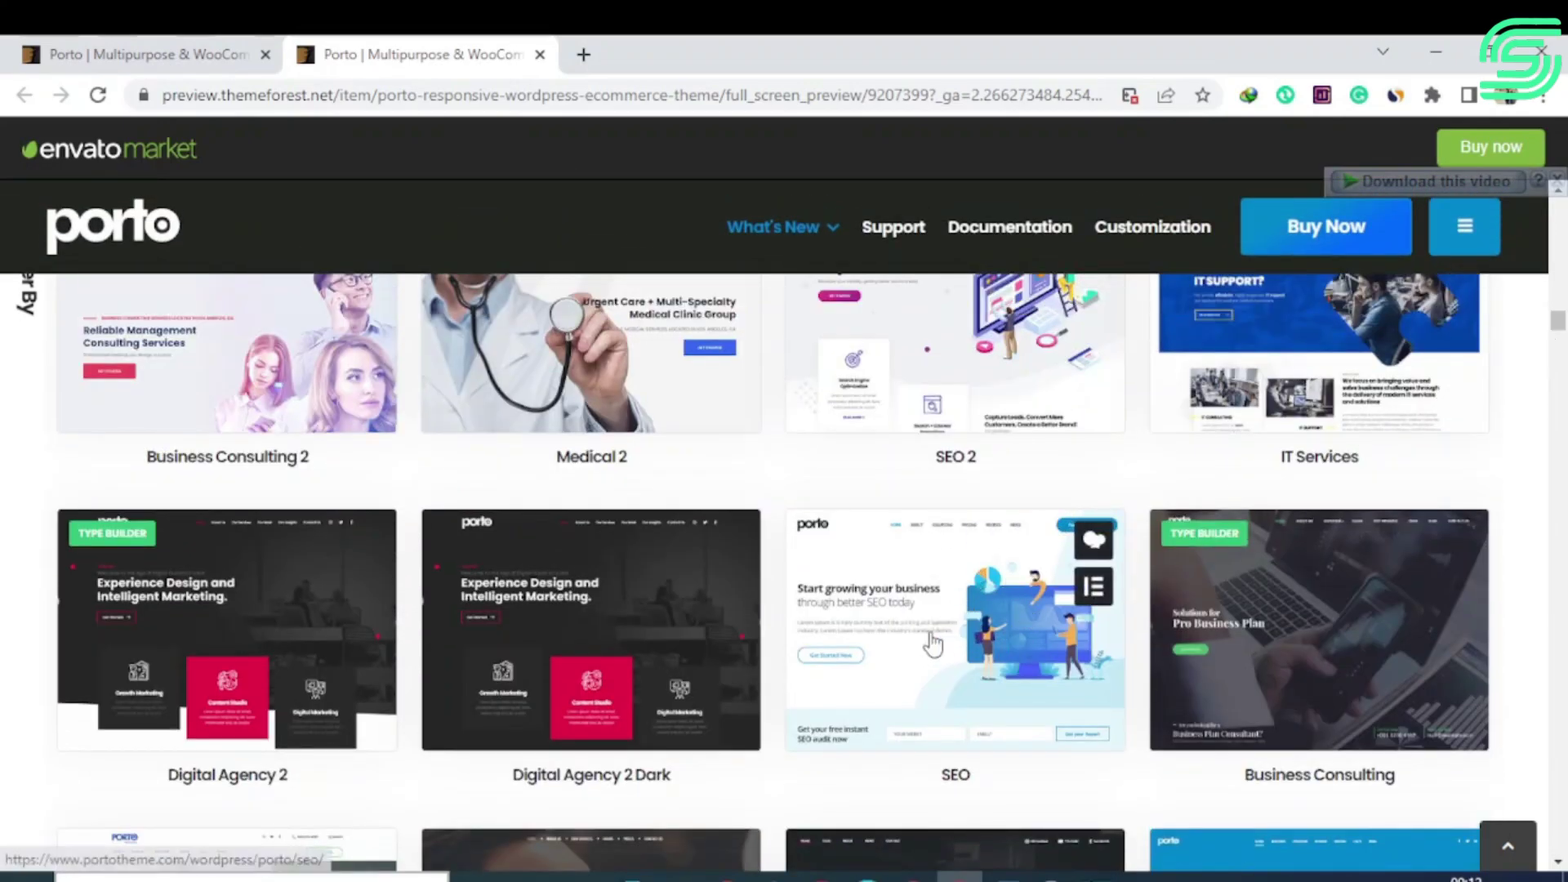
Open the Porto SEO demo in a new tab and move between the Porto tabs.
click(931, 644)
key(ctrl+shift+Tab)
drag(1556, 321, 1557, 224)
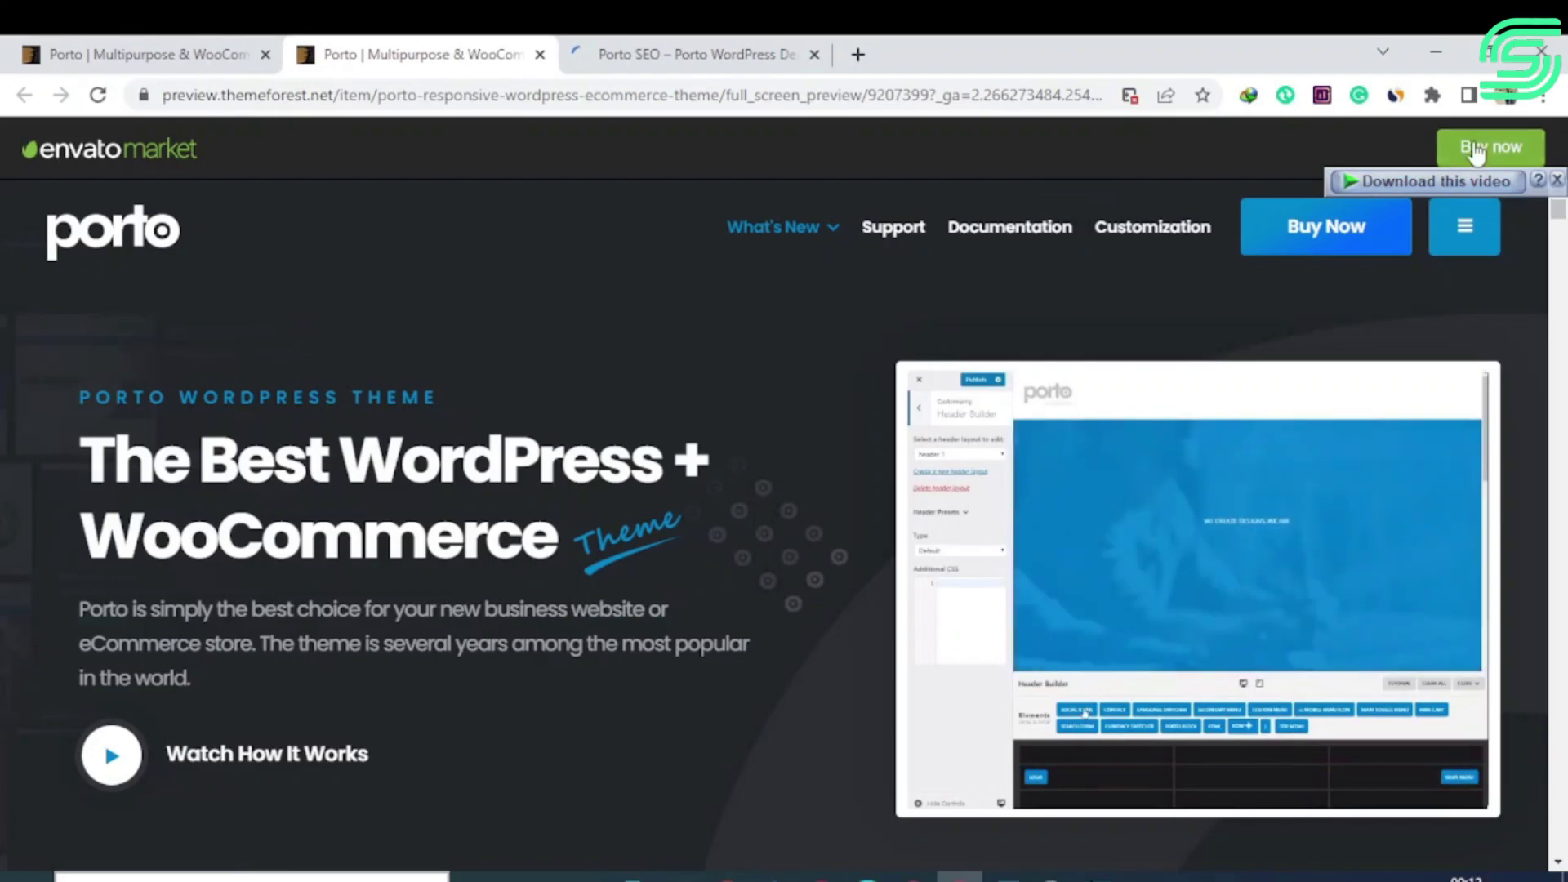
key(ctrl+shift+Tab)
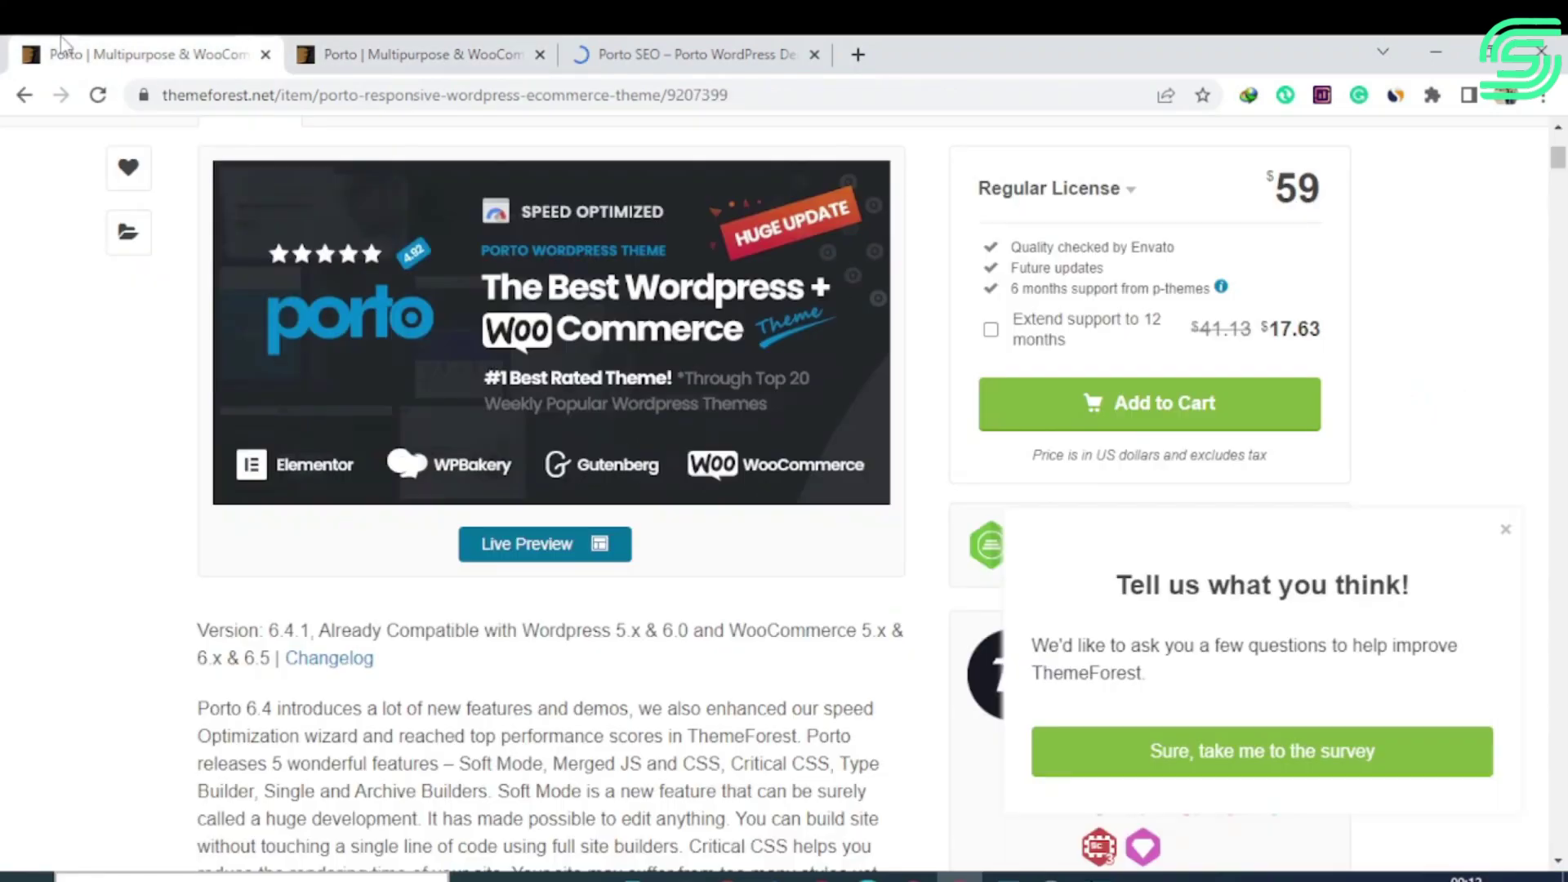
scroll(981, 486, up, 3)
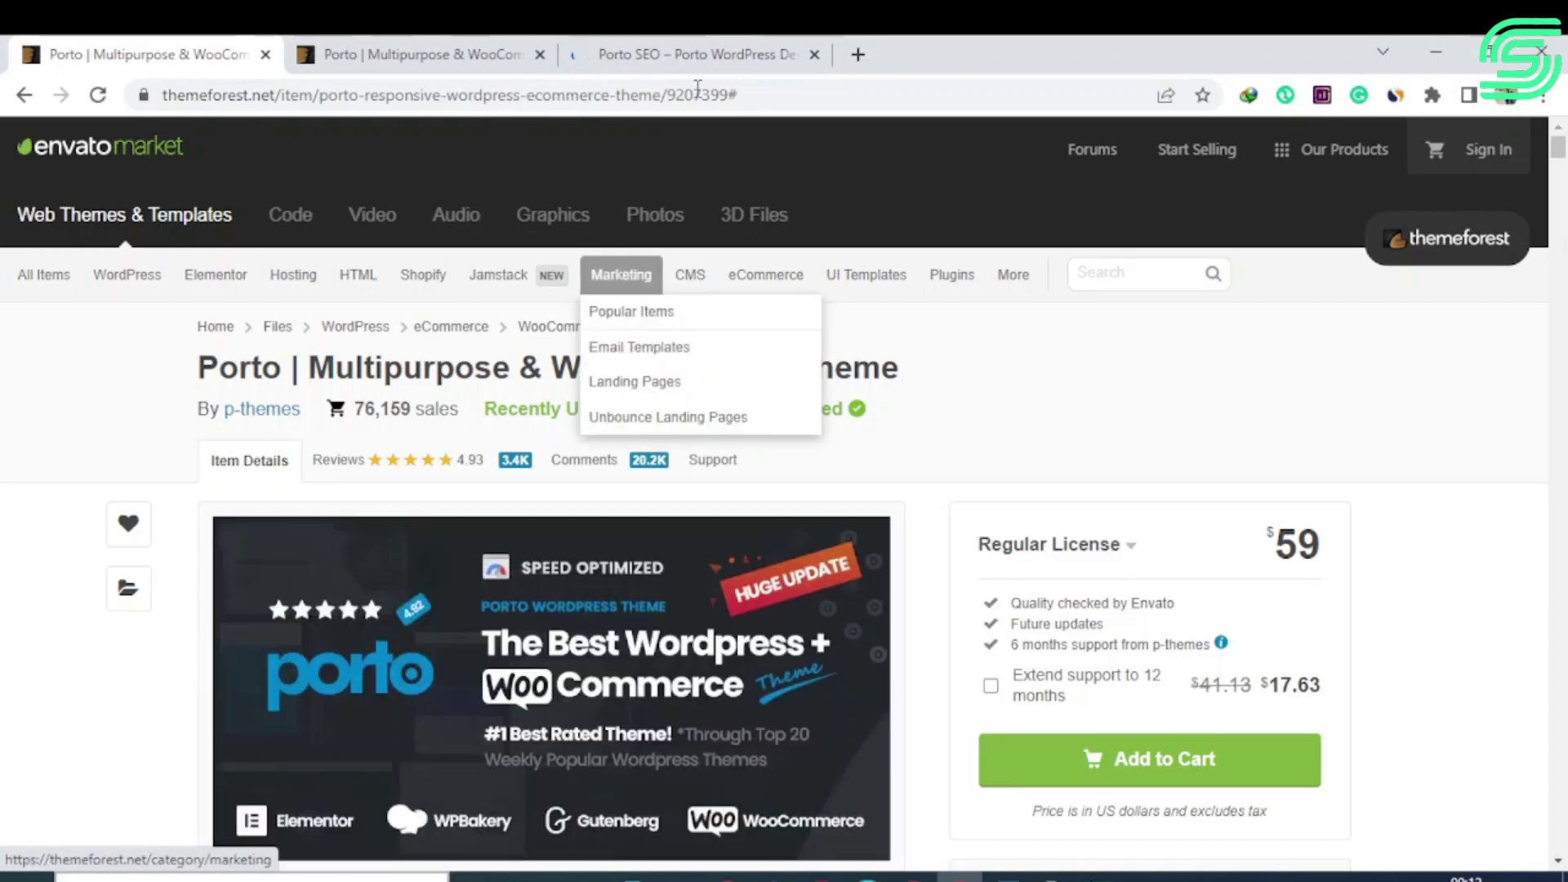
click(696, 49)
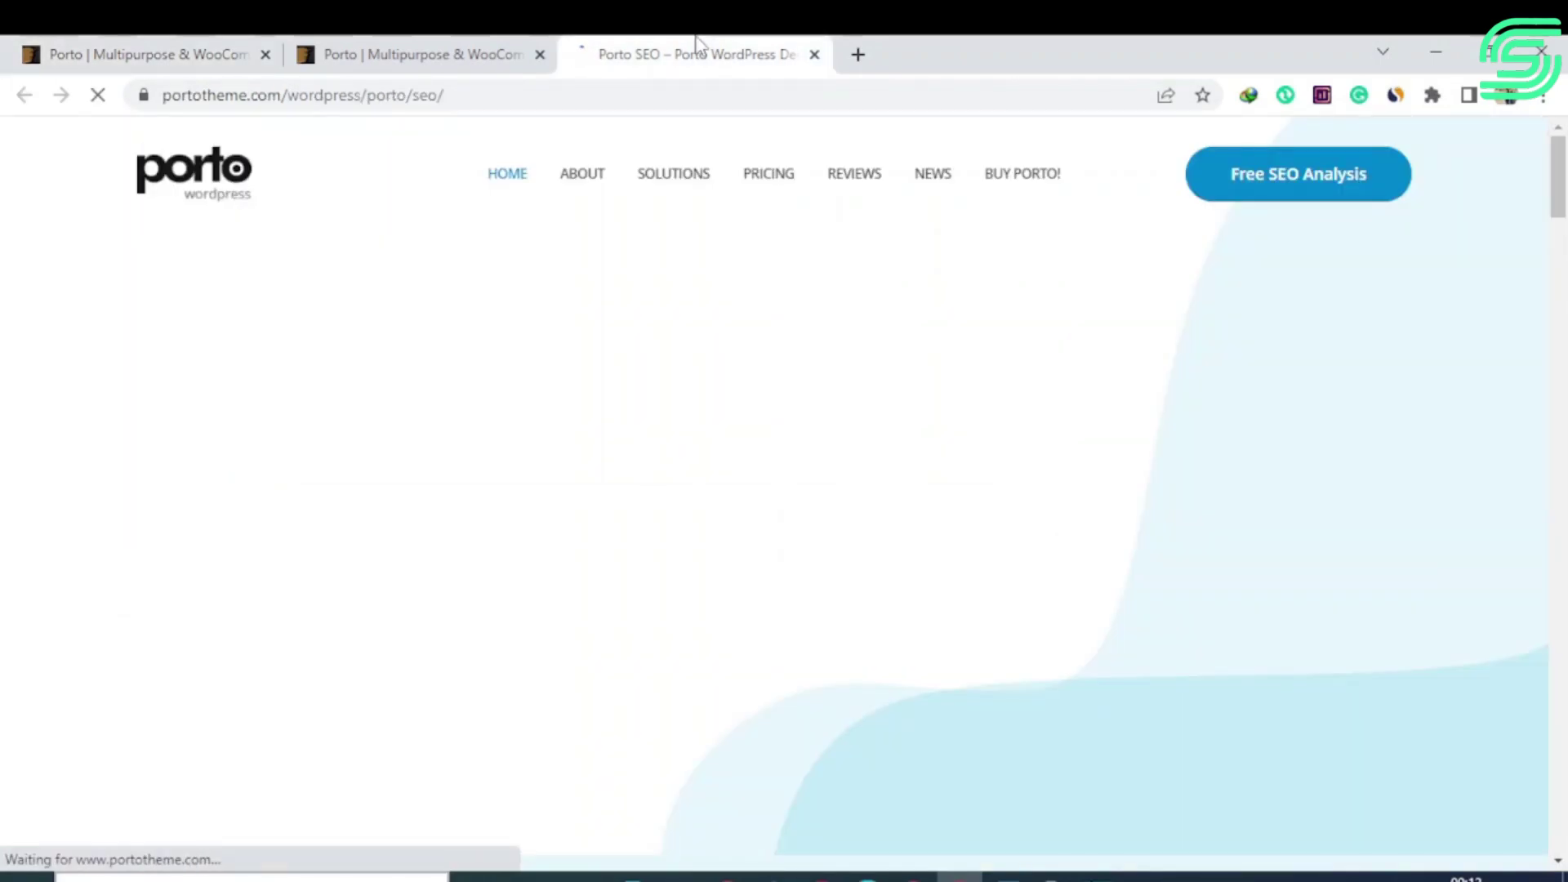
click(494, 41)
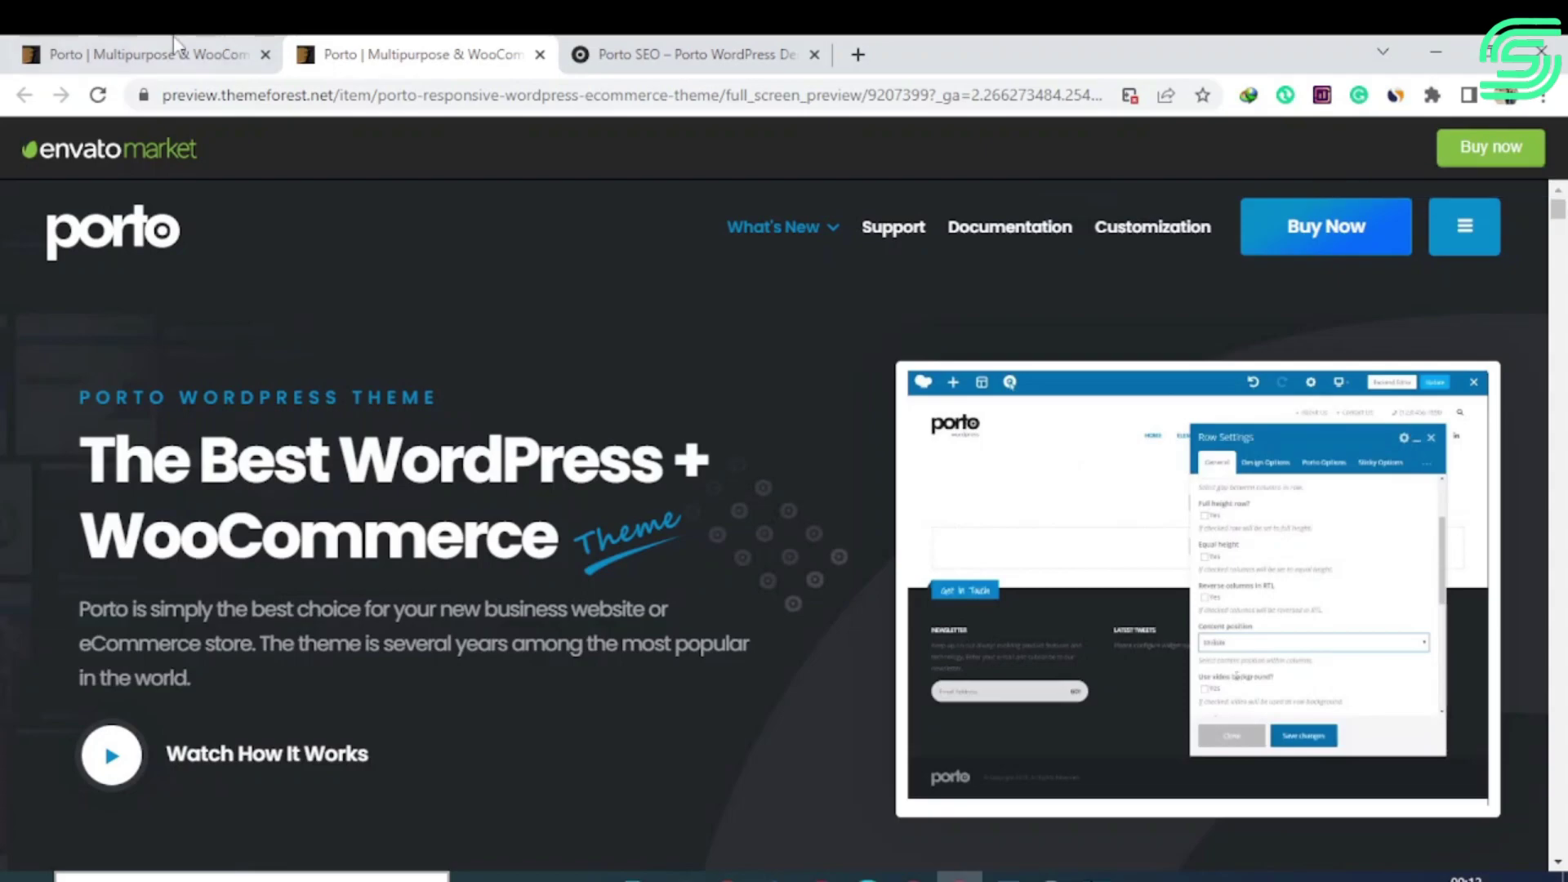
click(172, 38)
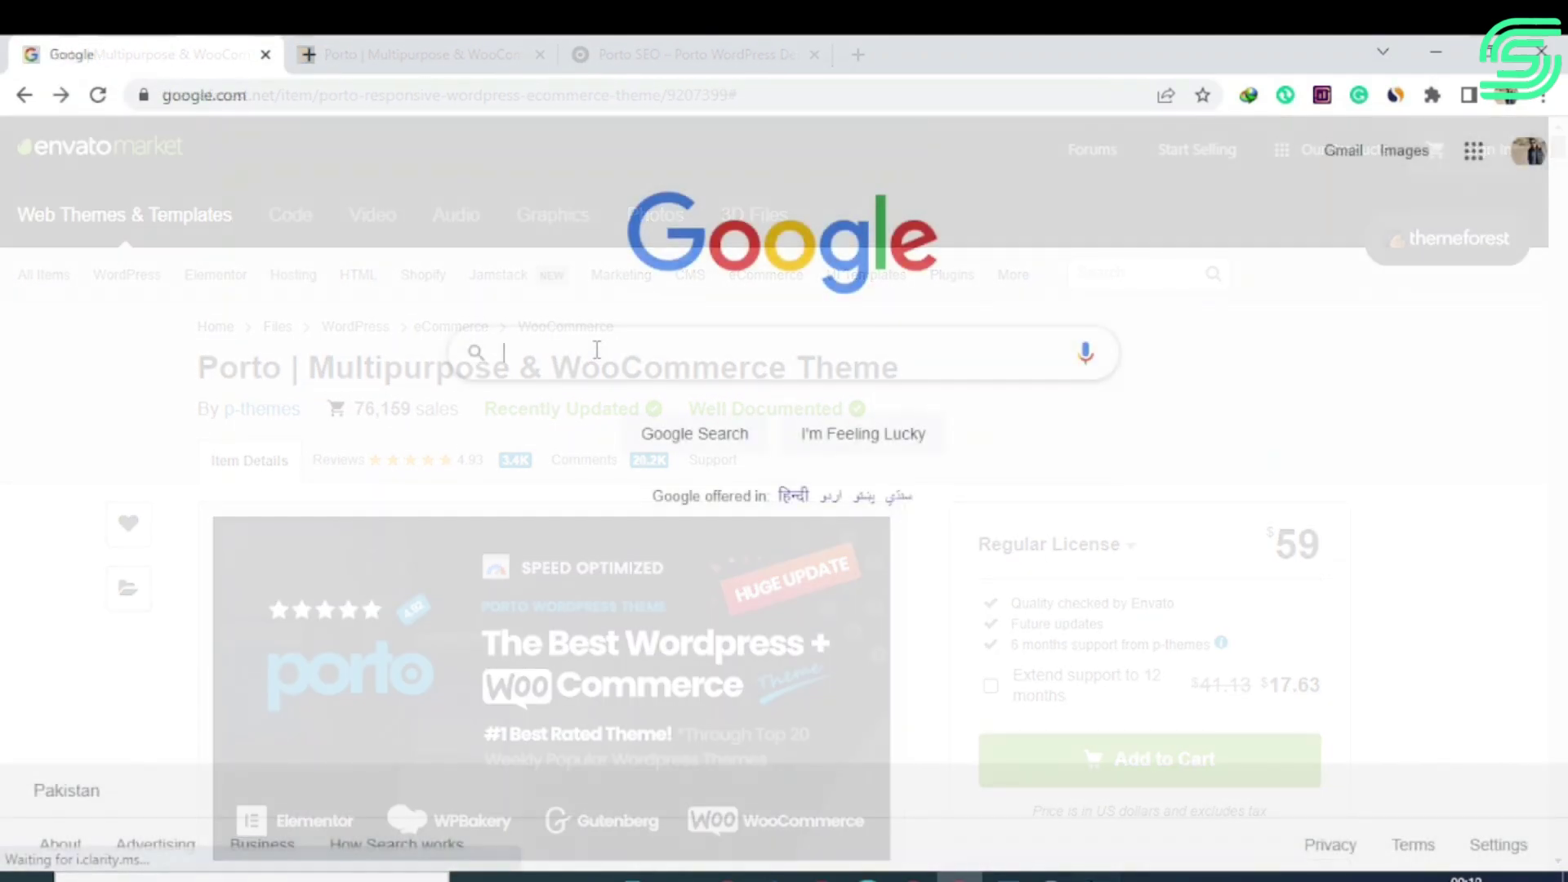
text(hopk)
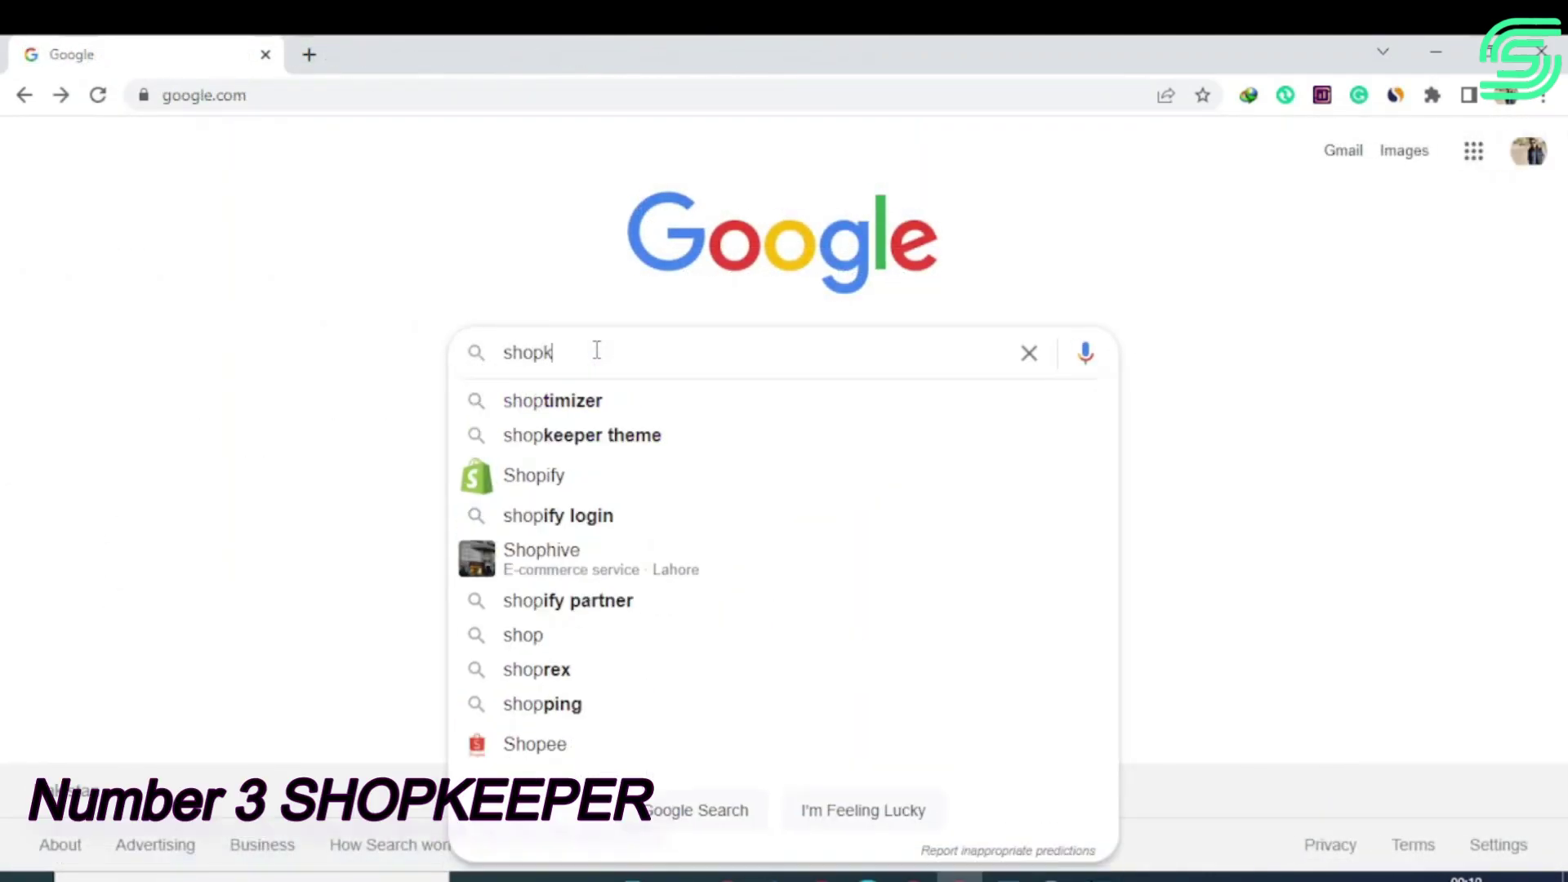
text(ee)
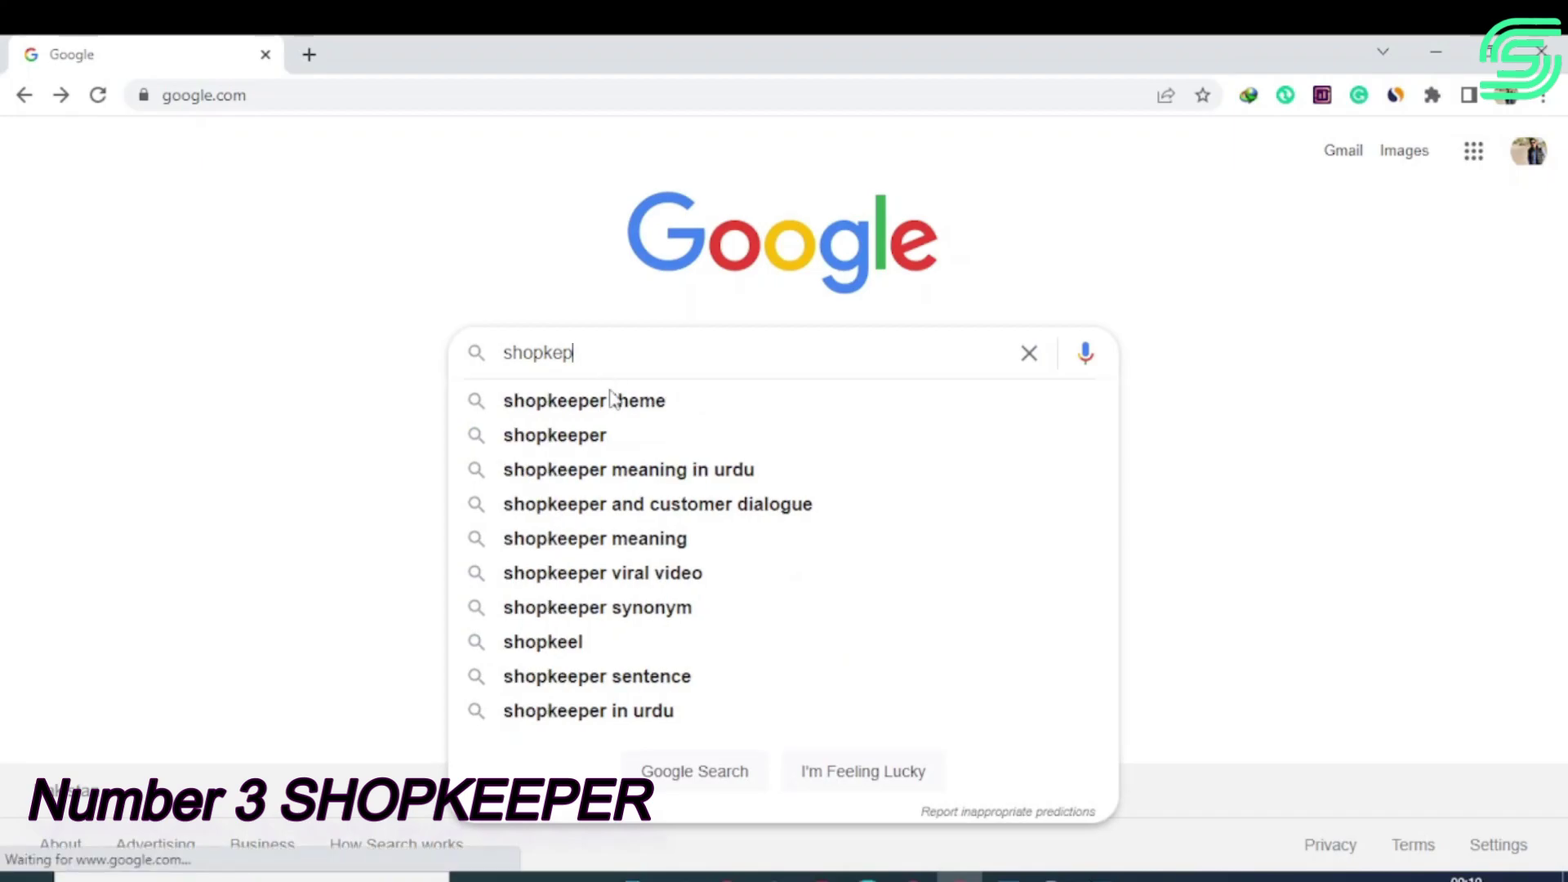
Search for 'shopkeeper theme', then open its ThemeForest listing, live preview and demo store.
click(612, 401)
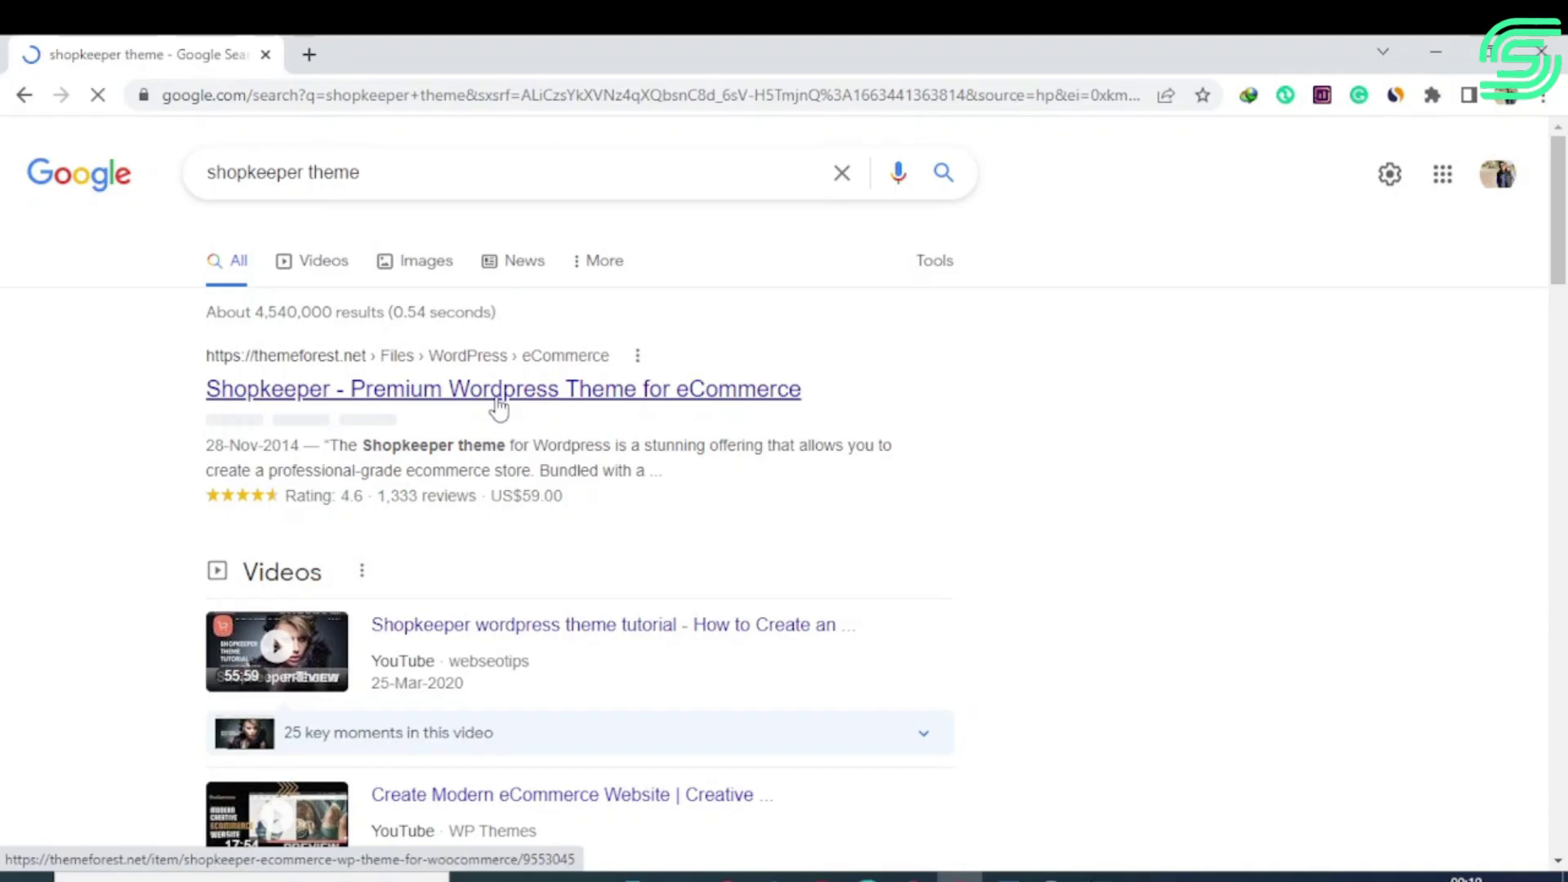
click(497, 407)
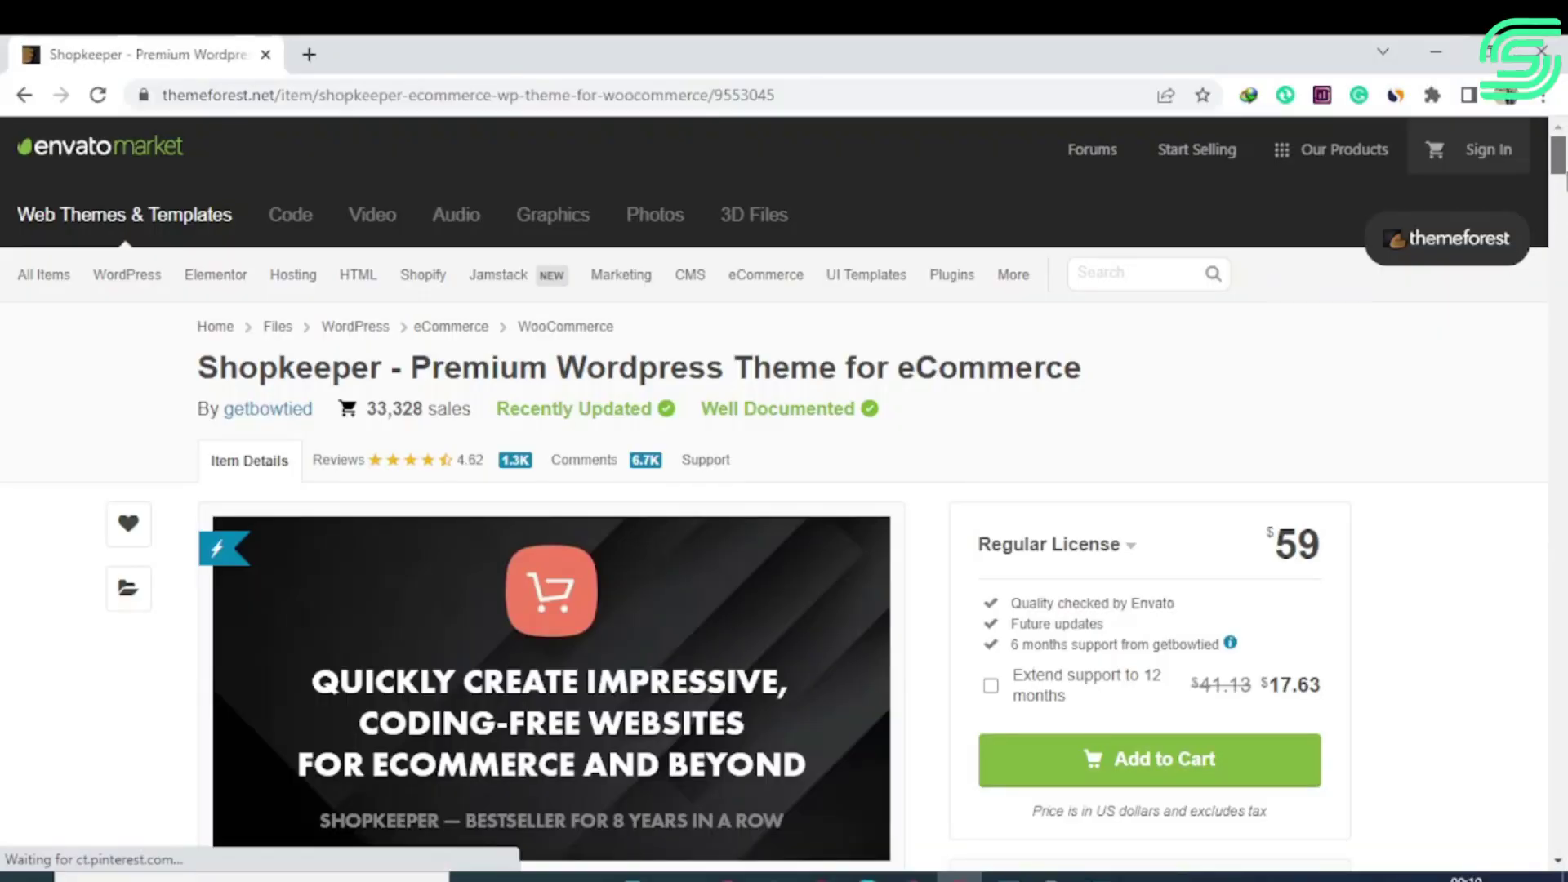
scroll(785, 637, down, 2)
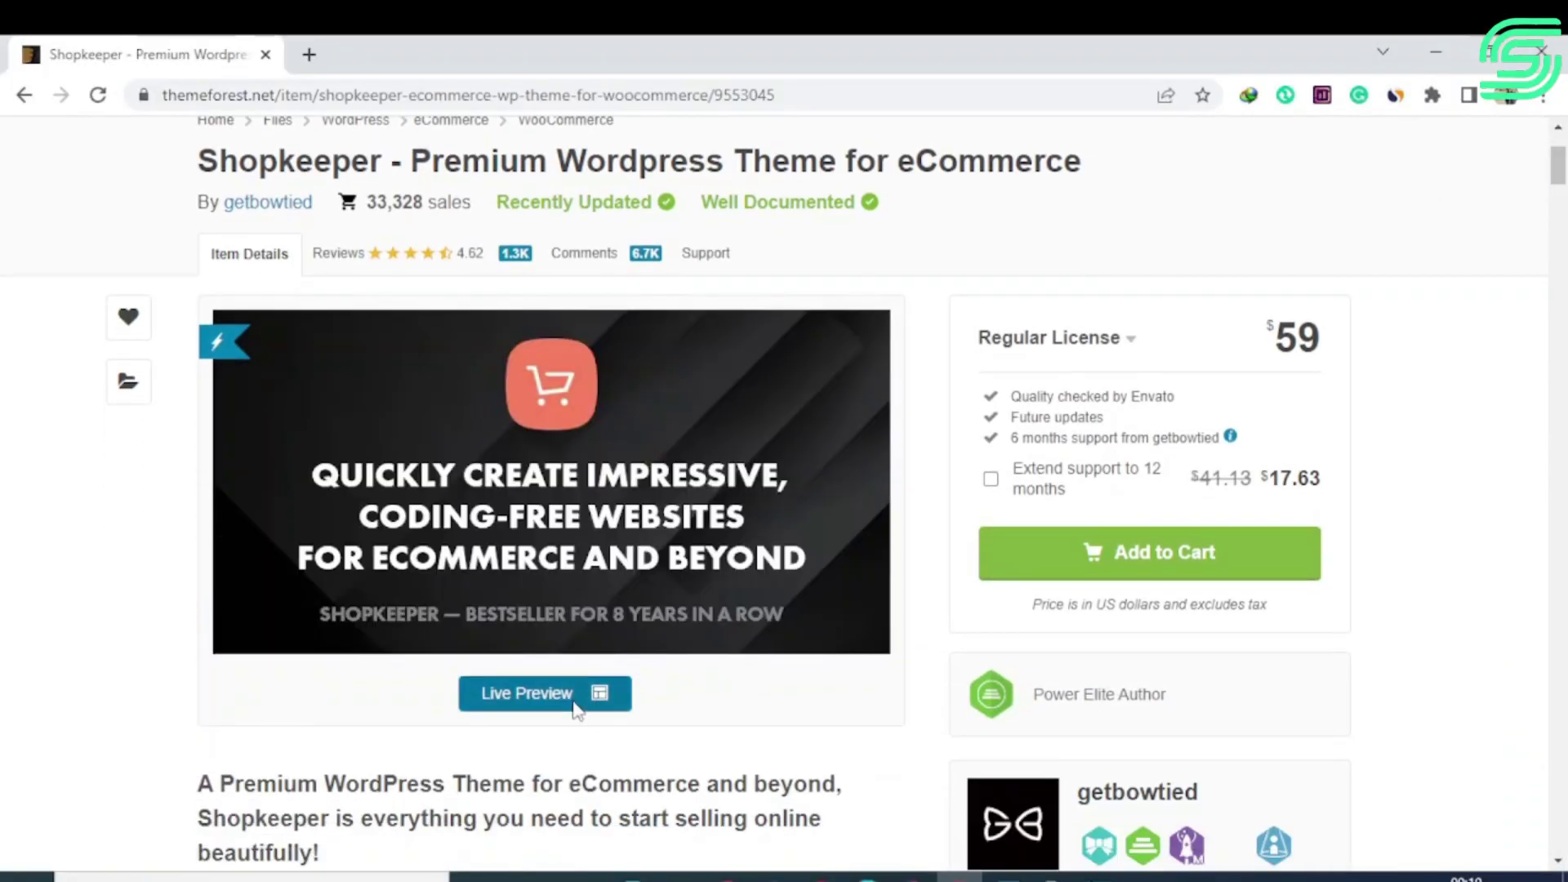
click(574, 703)
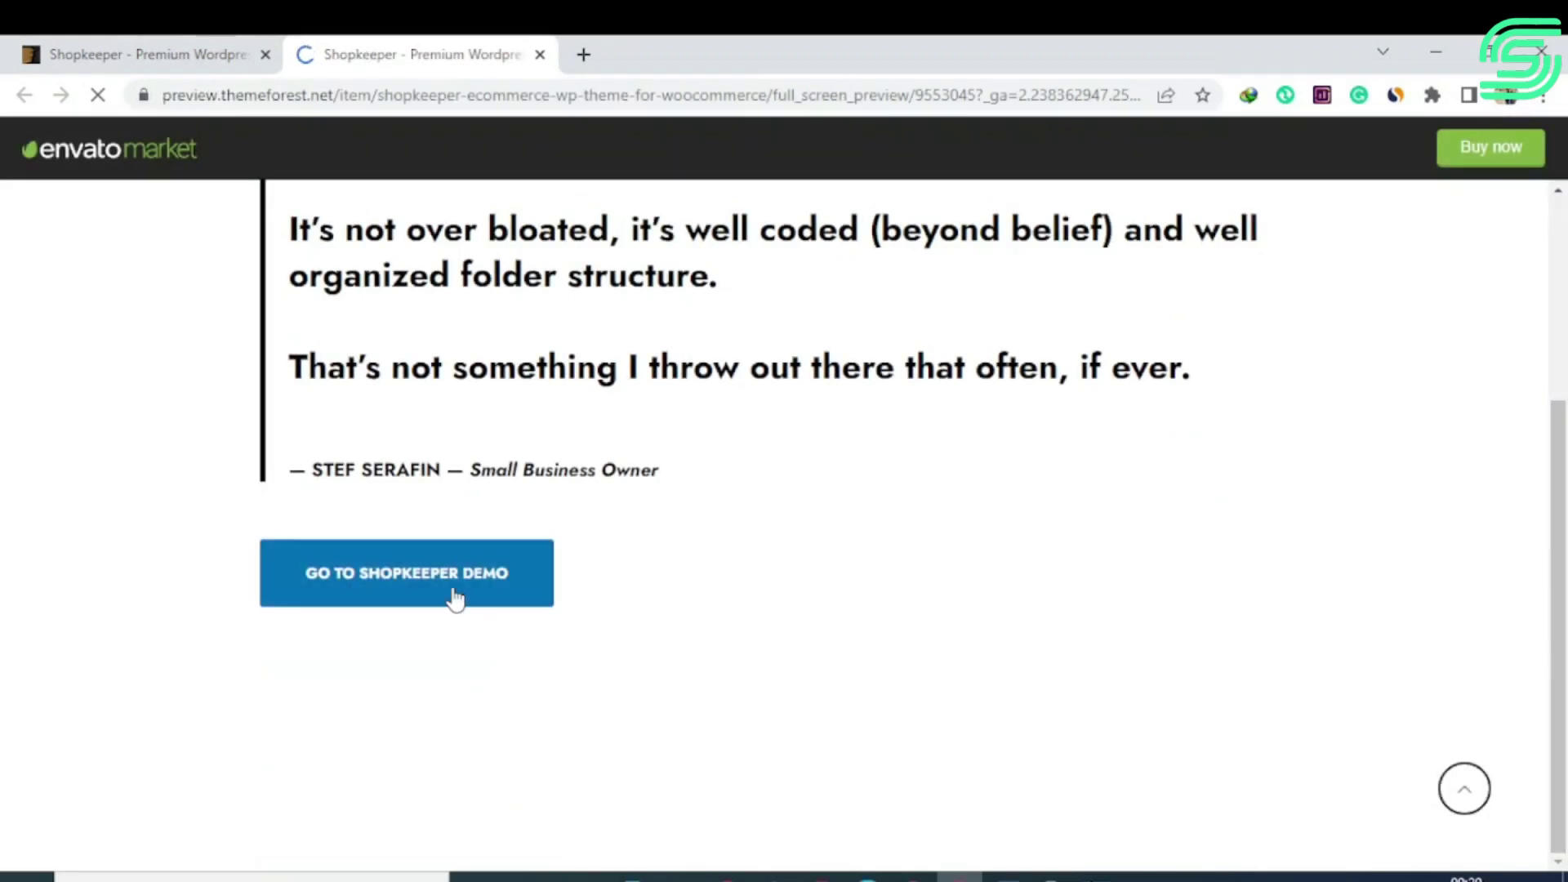
click(454, 596)
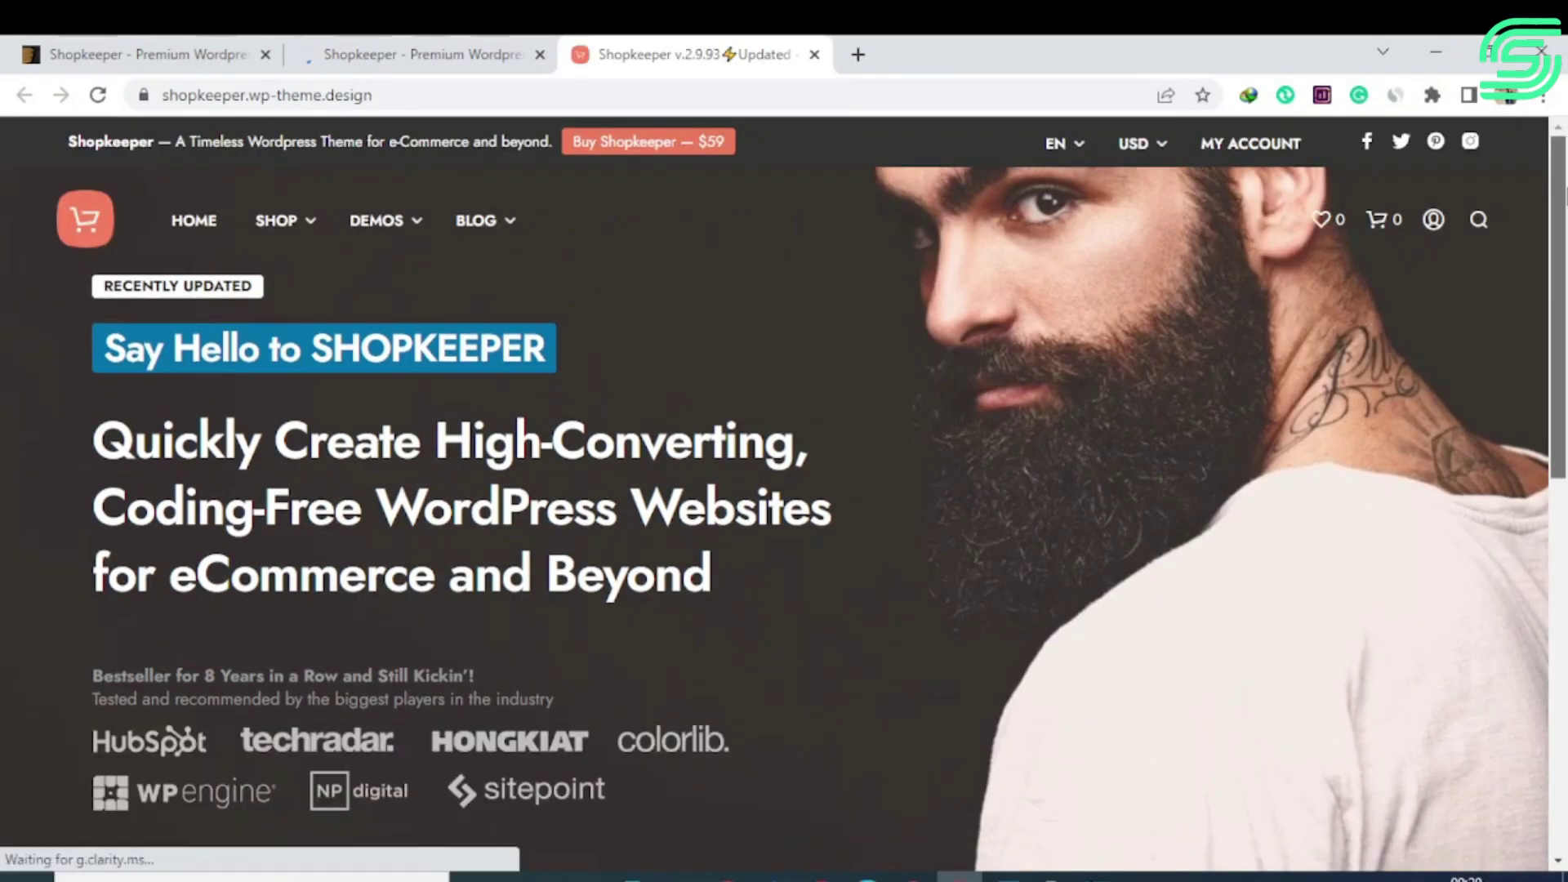
drag(1563, 196, 1563, 491)
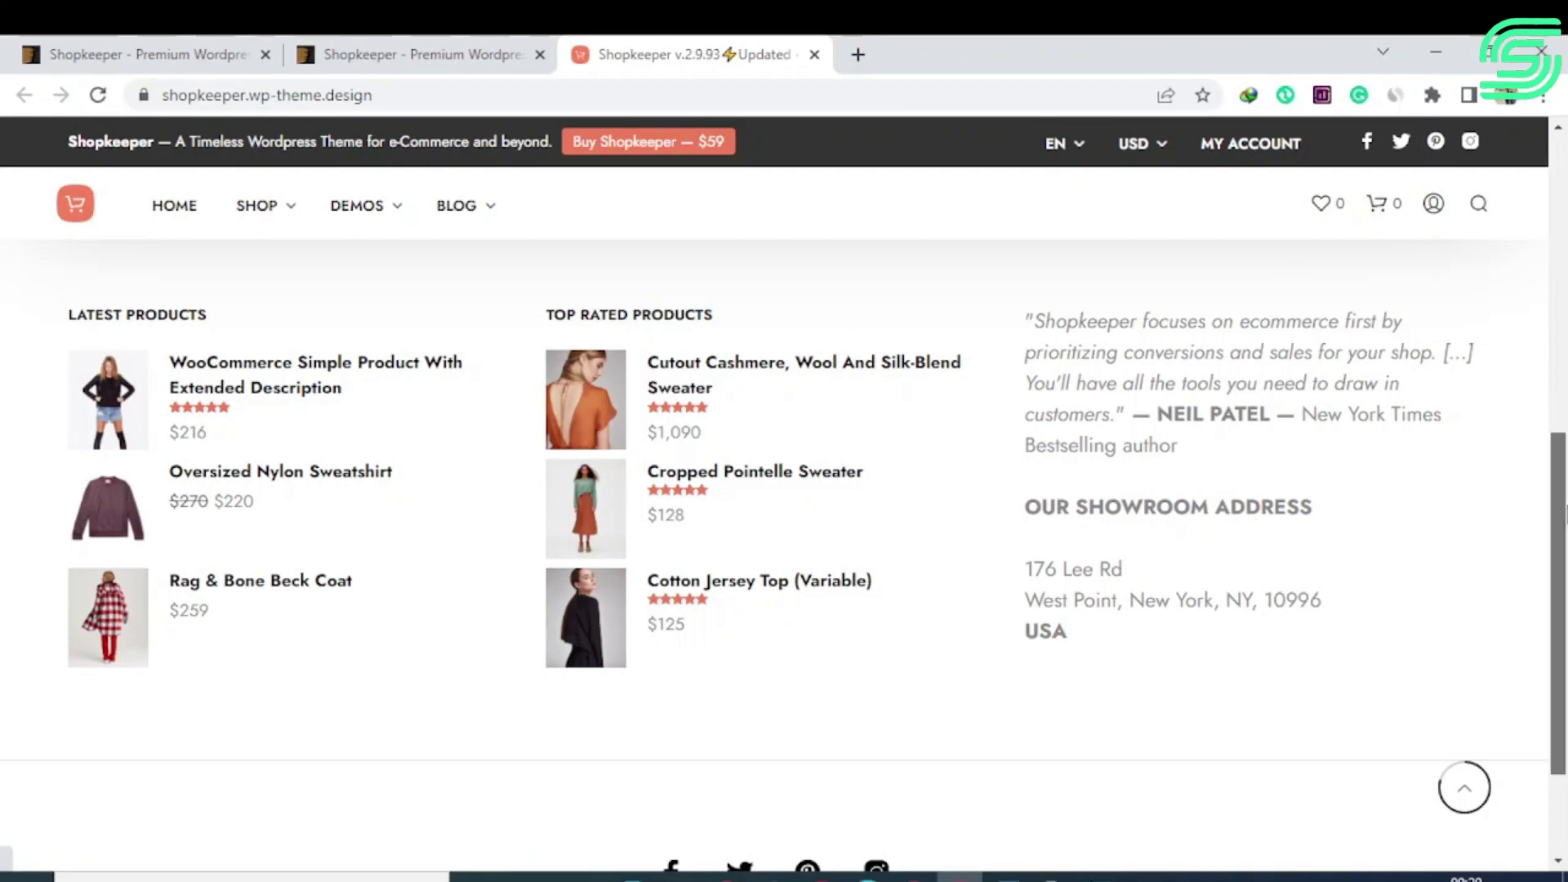
mouse_move(1565, 518)
mouse_down()
mouse_move(1565, 576)
mouse_move(1565, 176)
mouse_up()
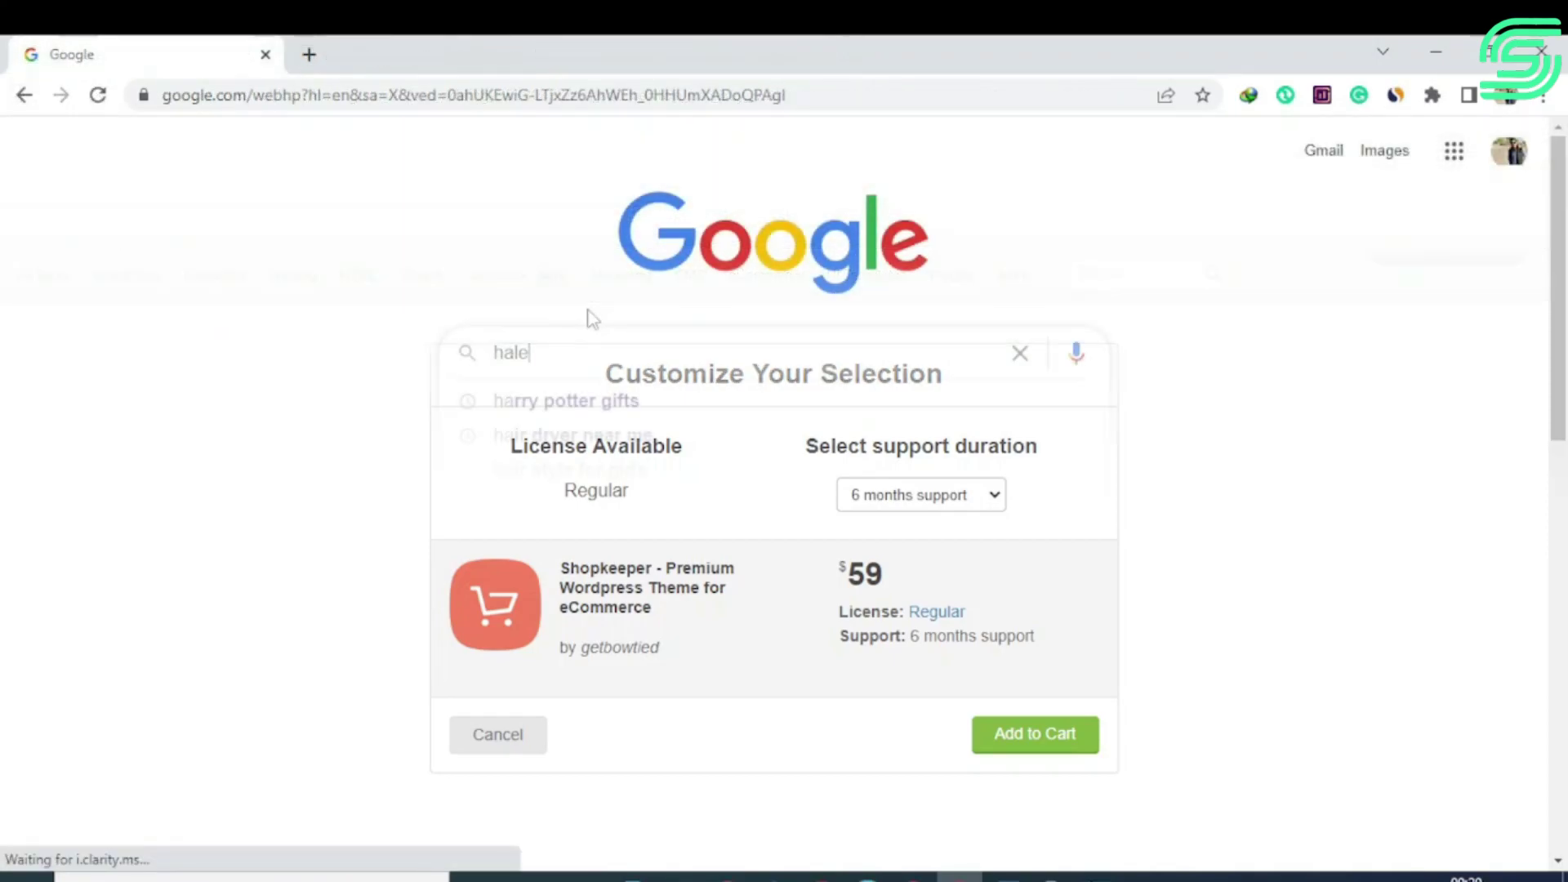
text(t)
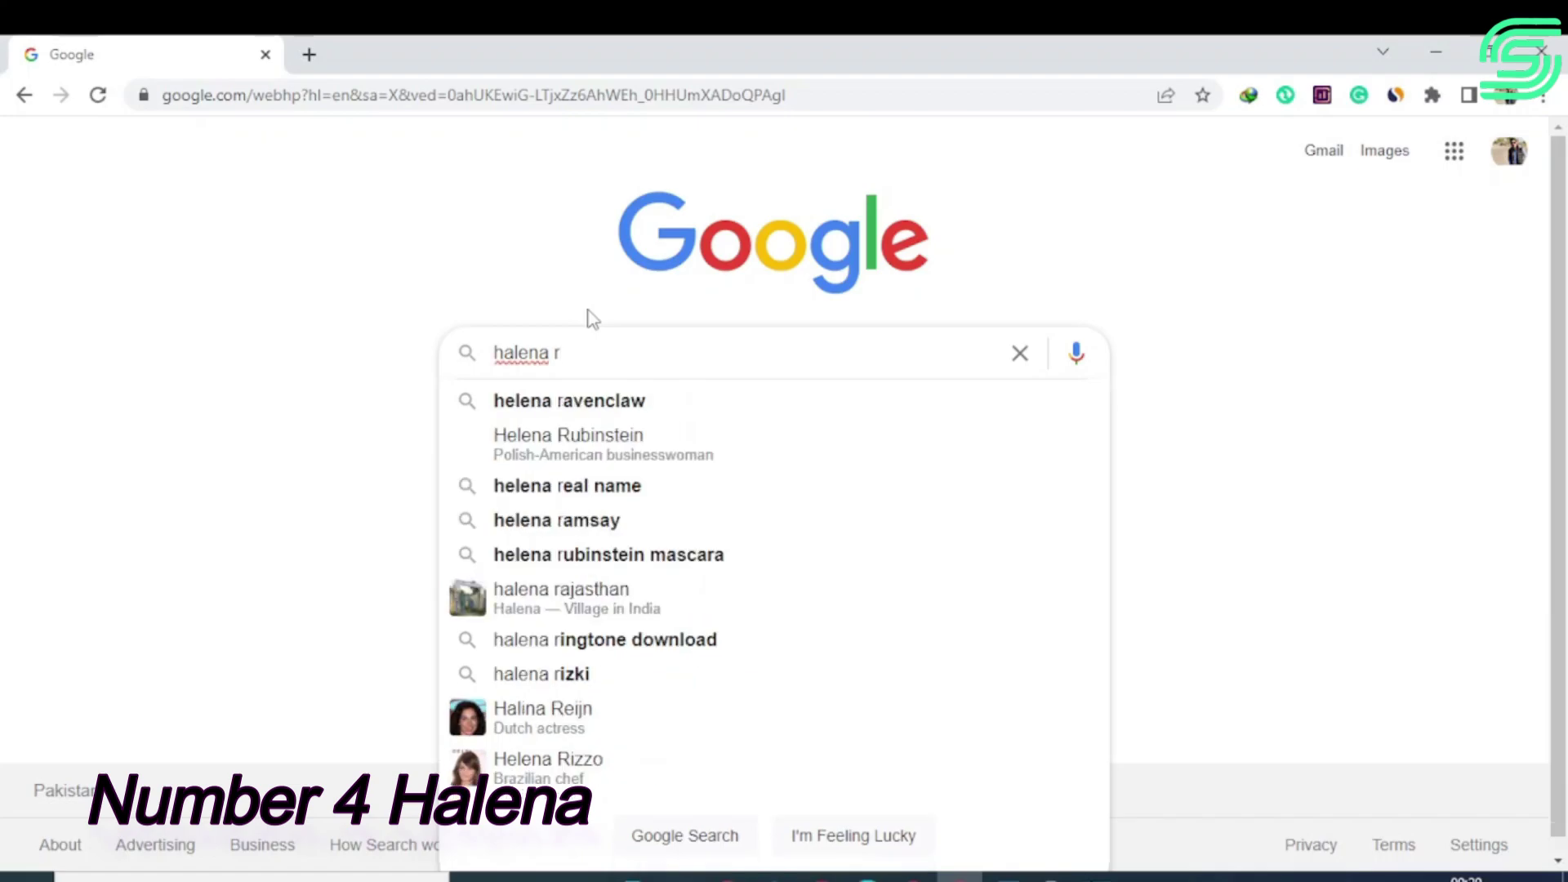
text(heme)
Search Google for the Halena theme and open its ThemeForest live preview.
key(Return)
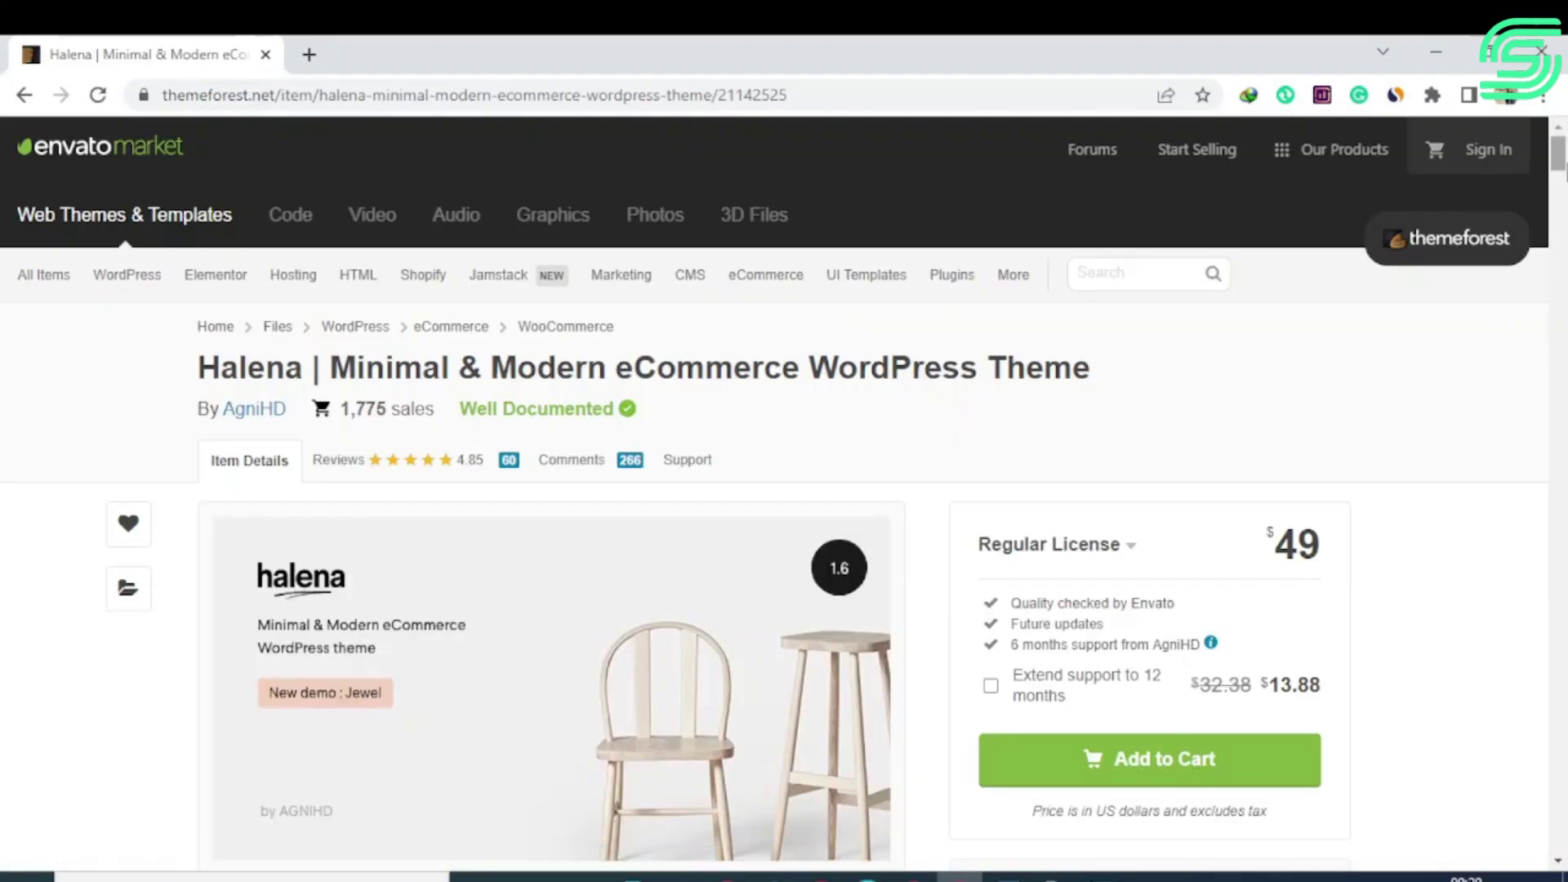
scroll(785, 491, down, 2)
scroll(784, 491, down, 4)
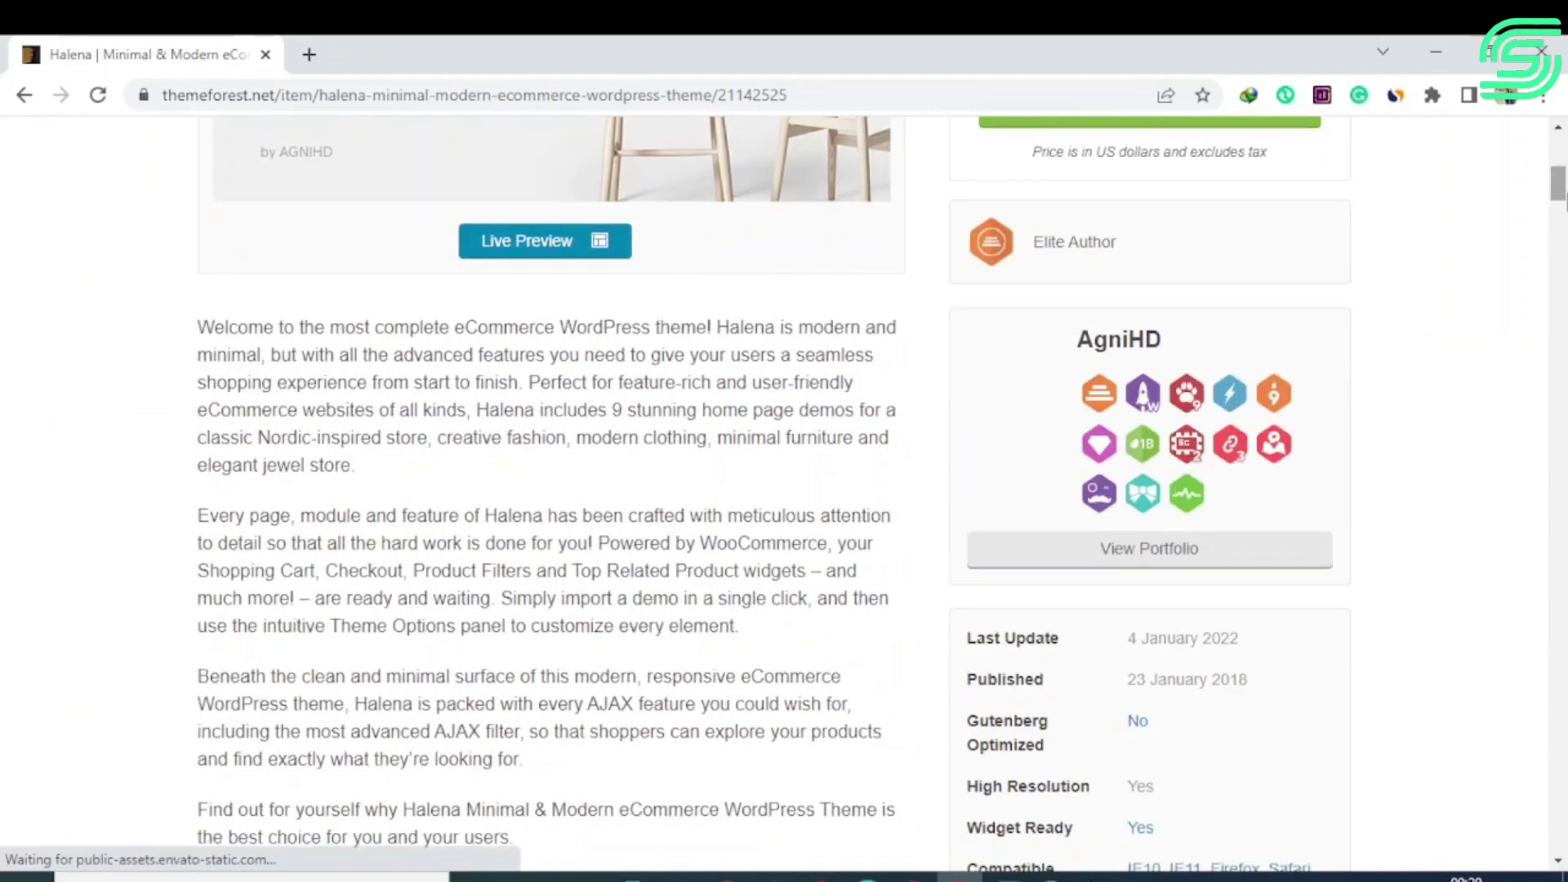
click(530, 243)
drag(1560, 219, 1562, 254)
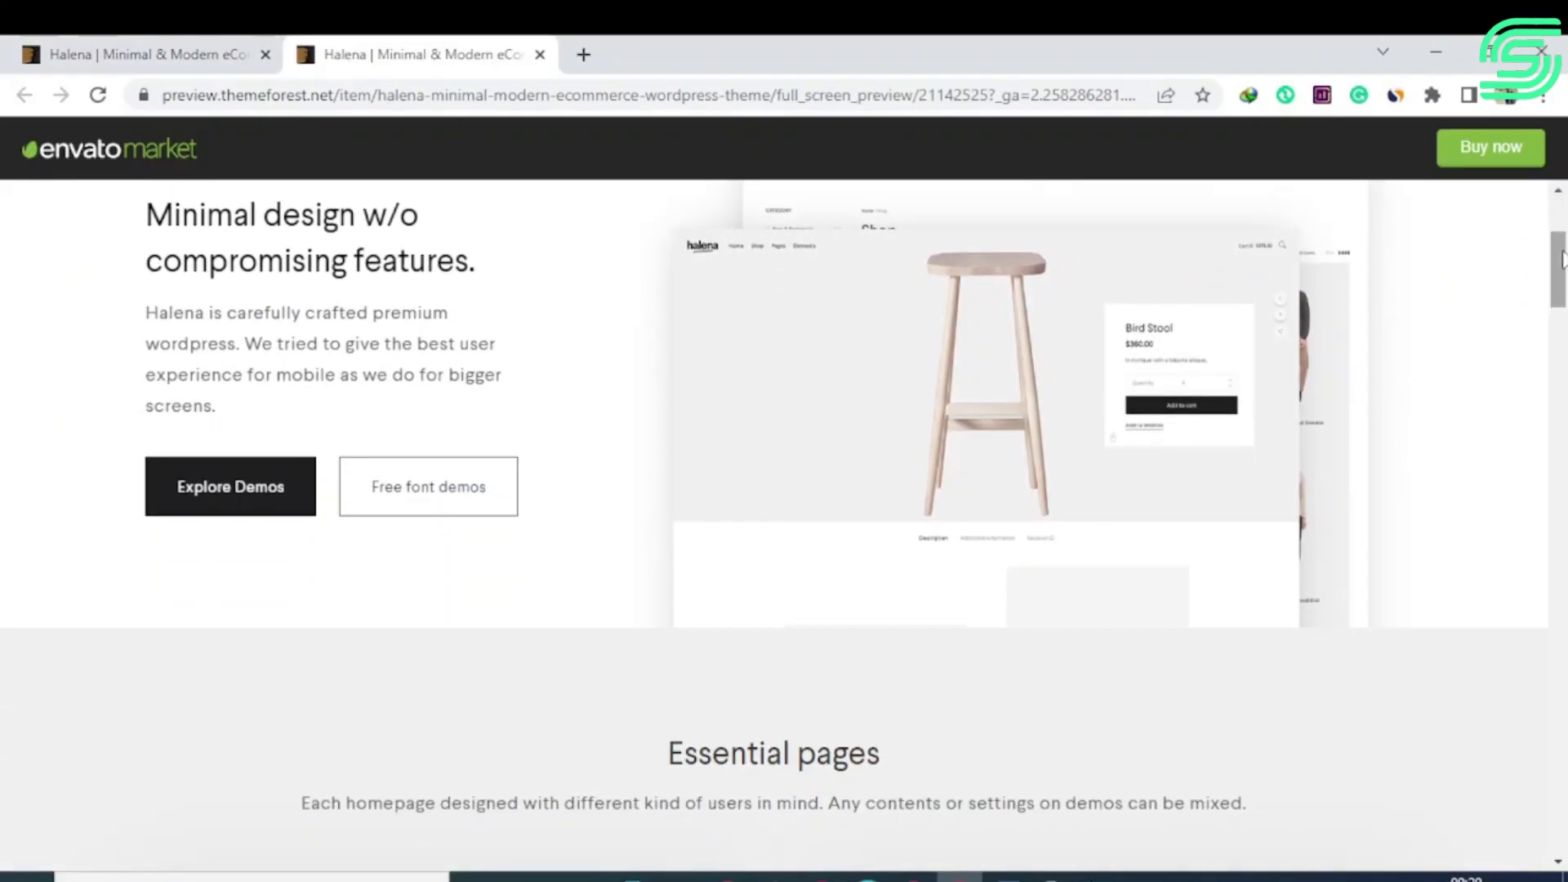
scroll(298, 494, down, 1)
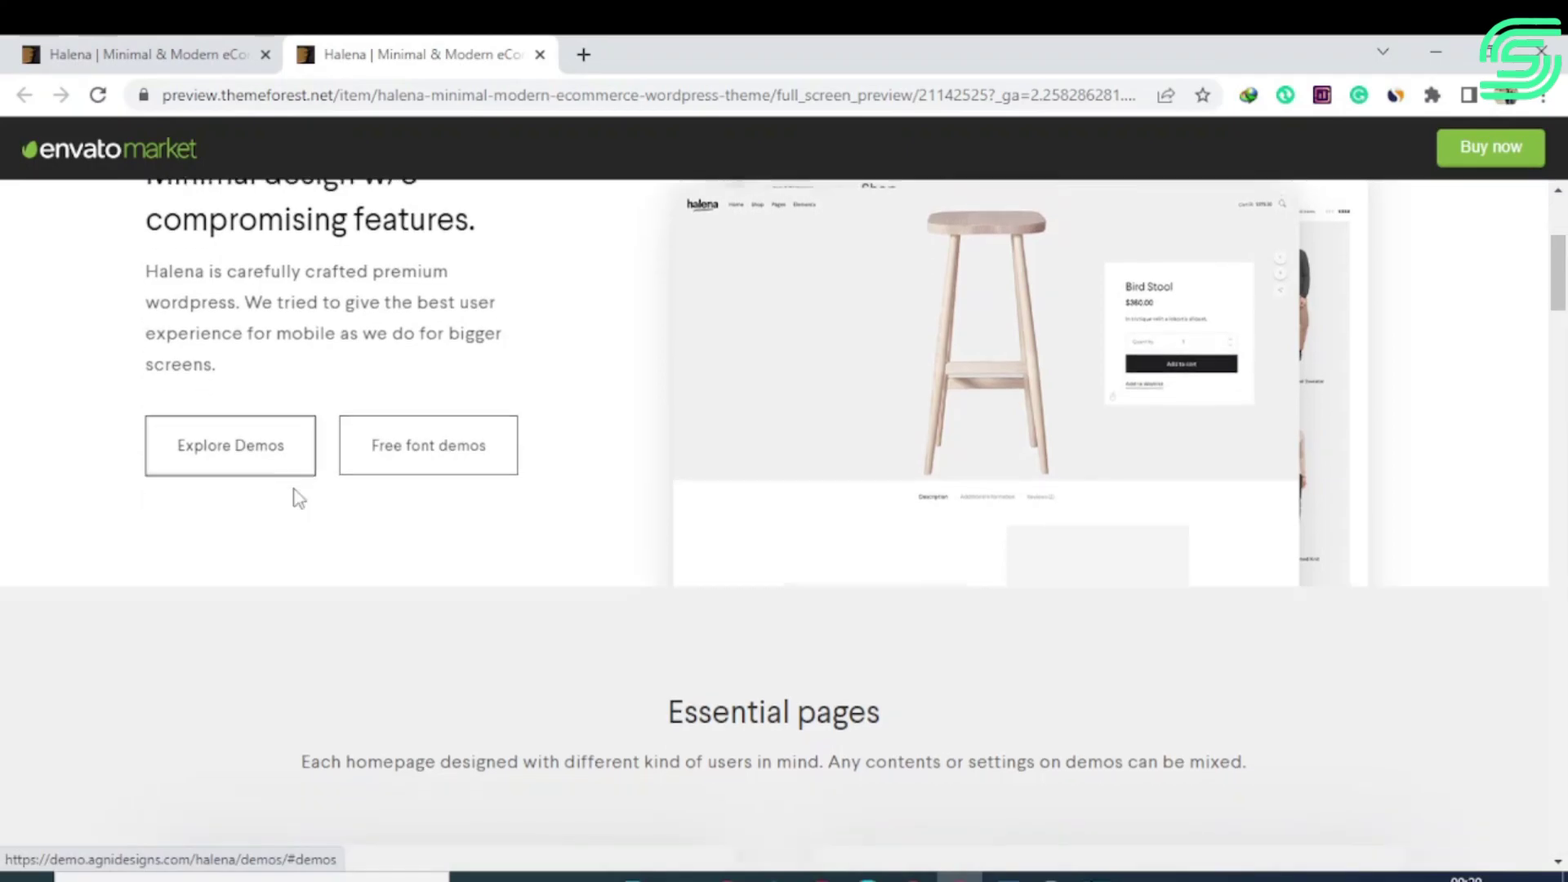
scroll(830, 490, down, 2)
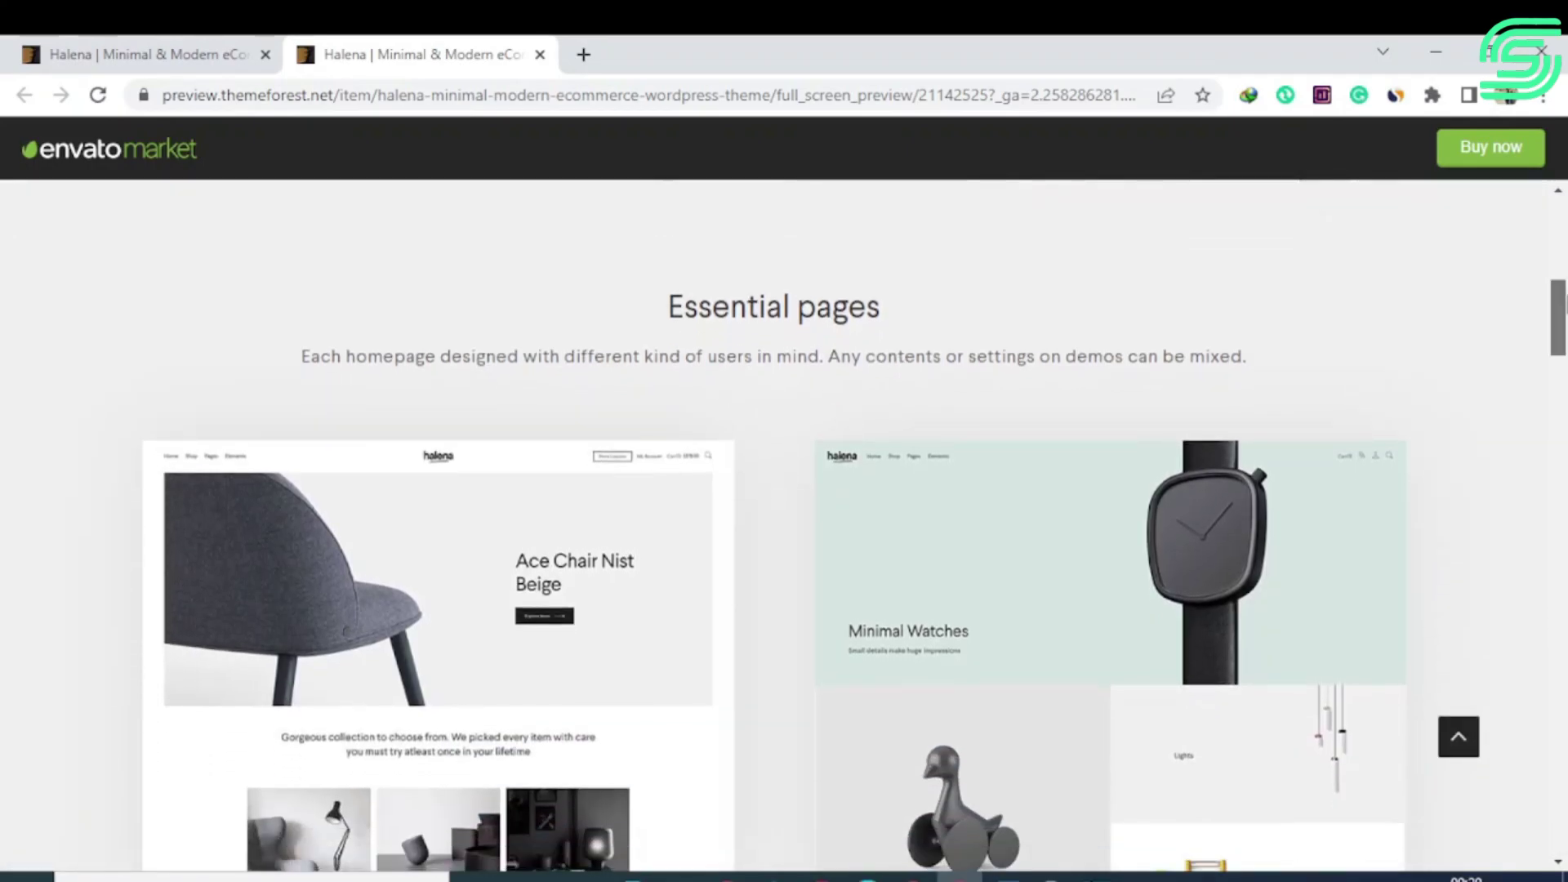
drag(1560, 307, 1560, 331)
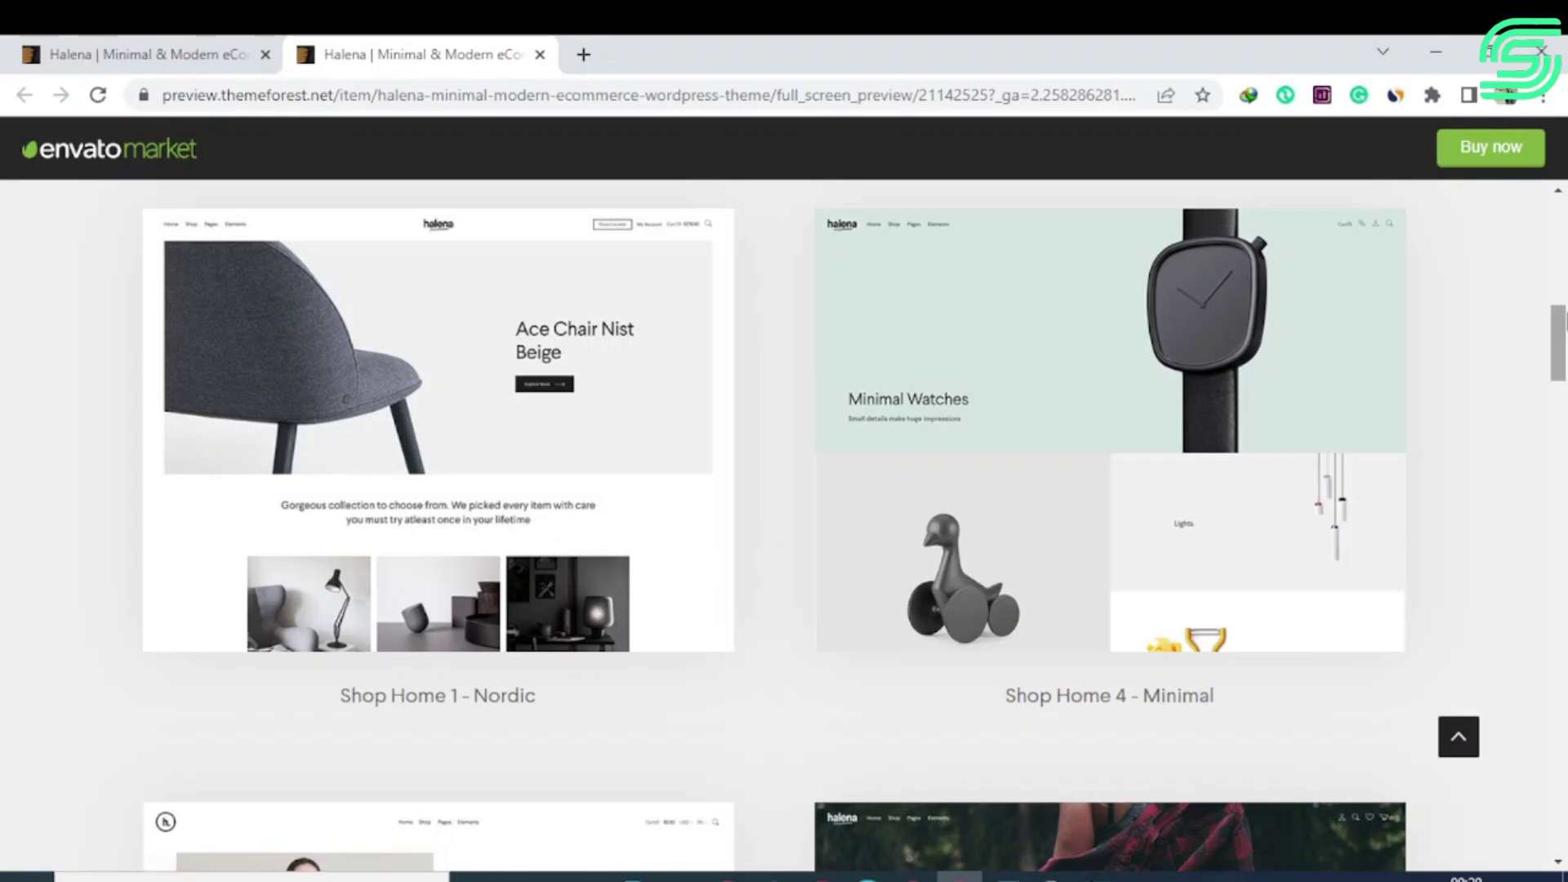
mouse_move(1561, 321)
mouse_down()
mouse_move(1564, 724)
mouse_move(1565, 289)
mouse_up()
scroll(1107, 699, down, 4)
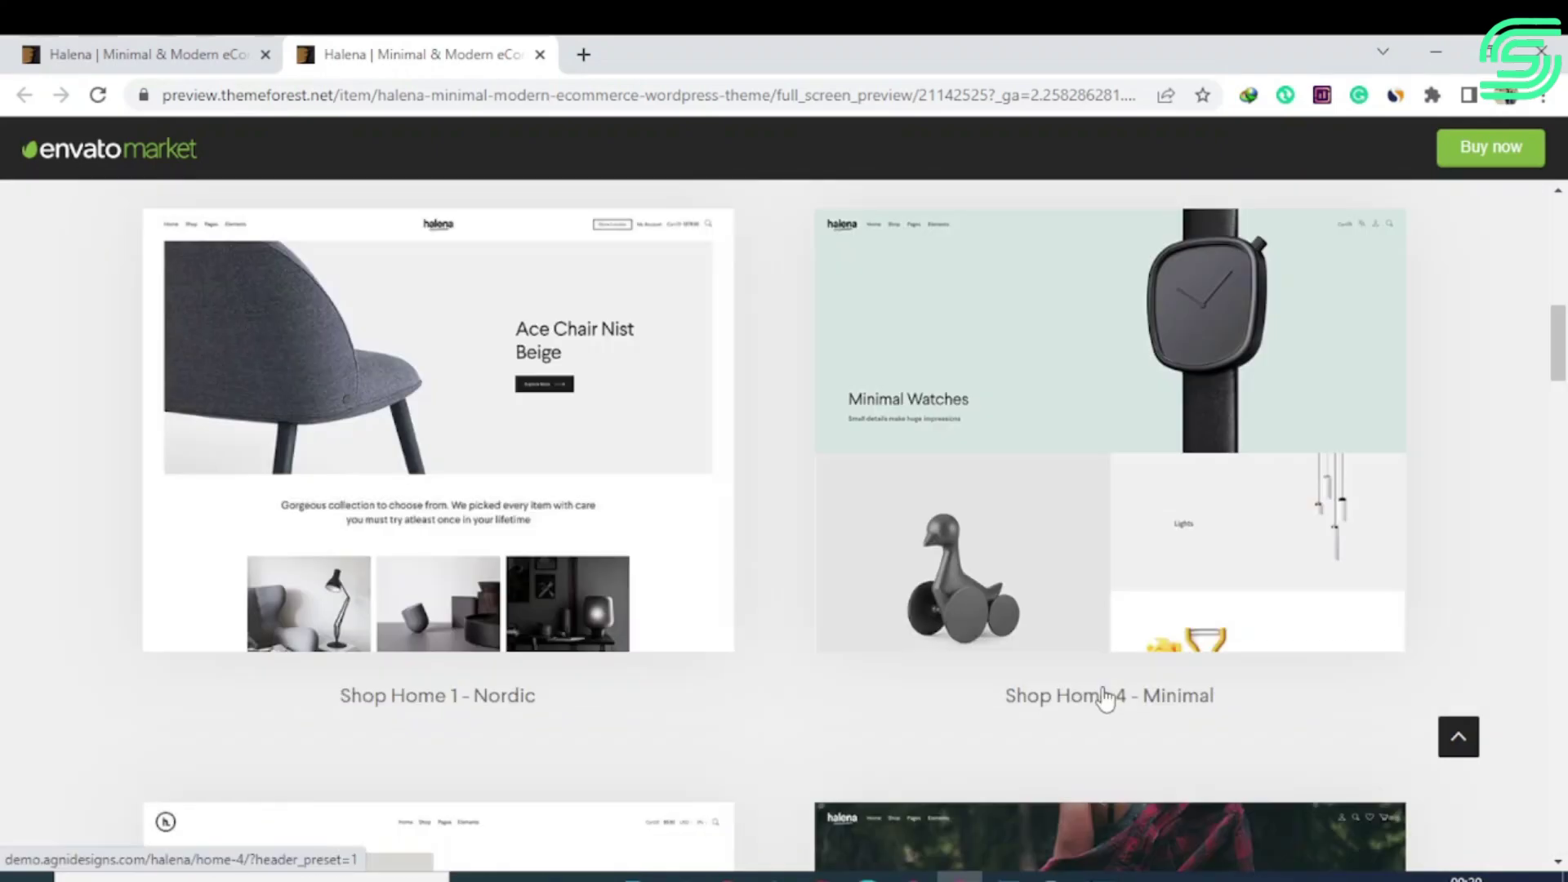
Open the Halena Shop Home 4 Minimal demo and close its newsletter popup.
click(1106, 699)
drag(1565, 233, 1565, 547)
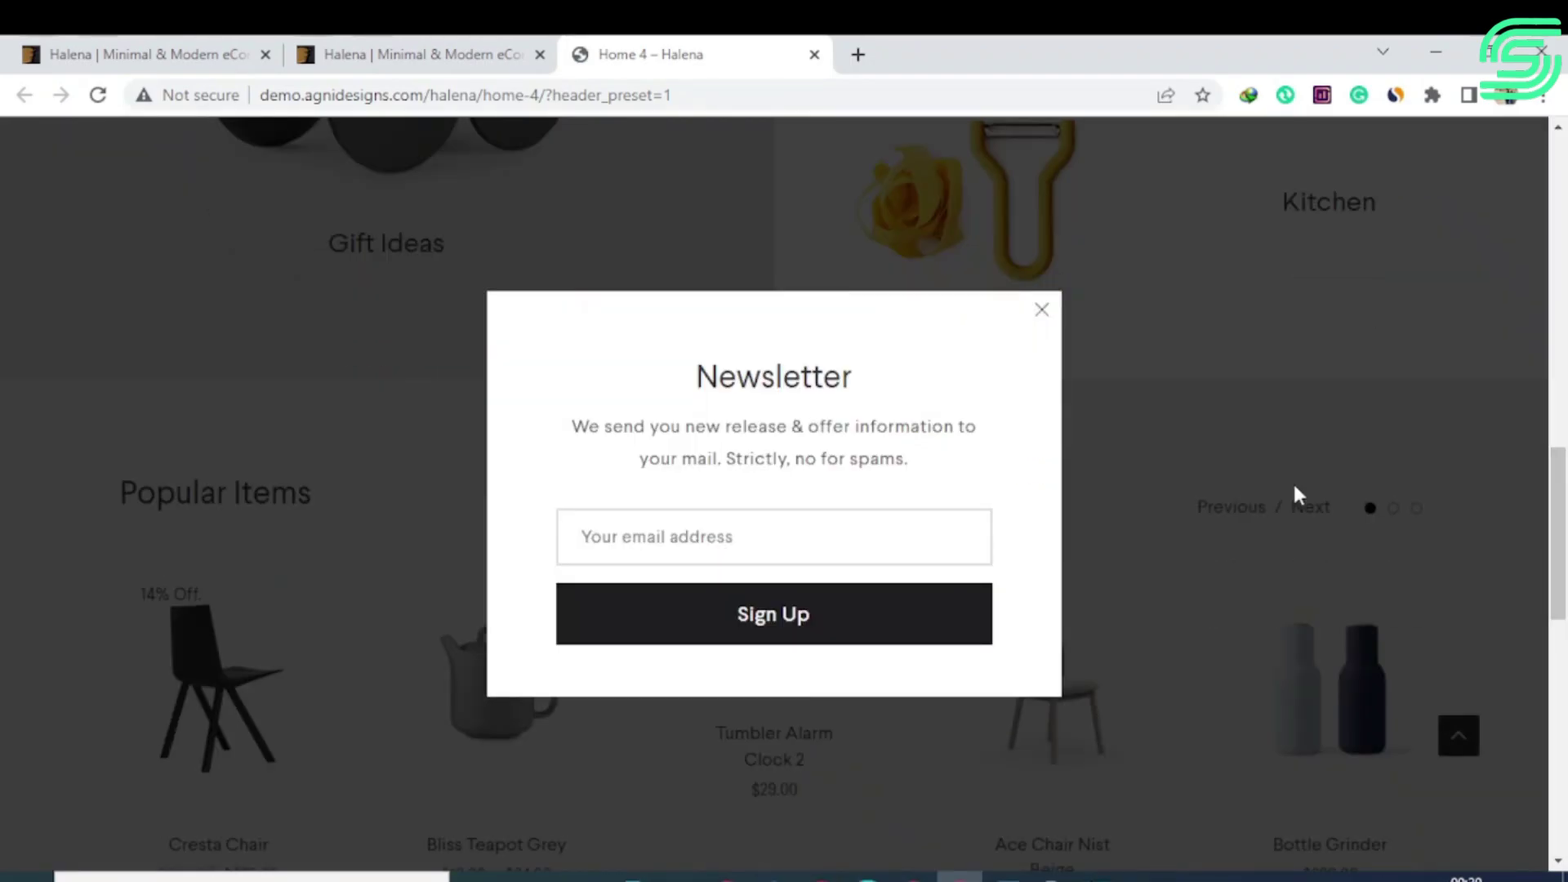
click(1042, 317)
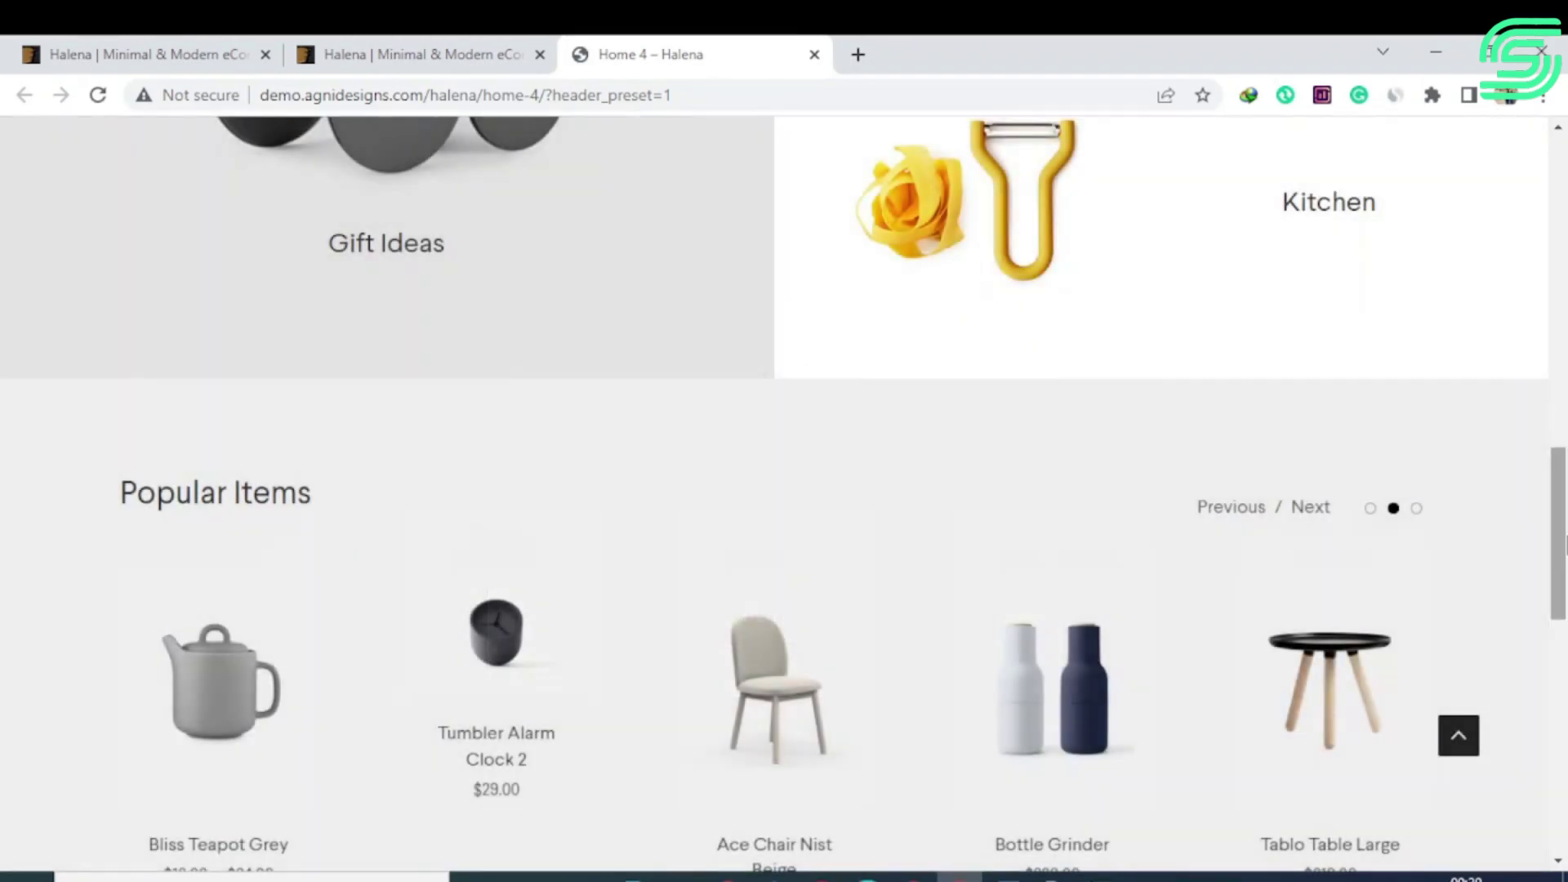
drag(1561, 539, 1565, 799)
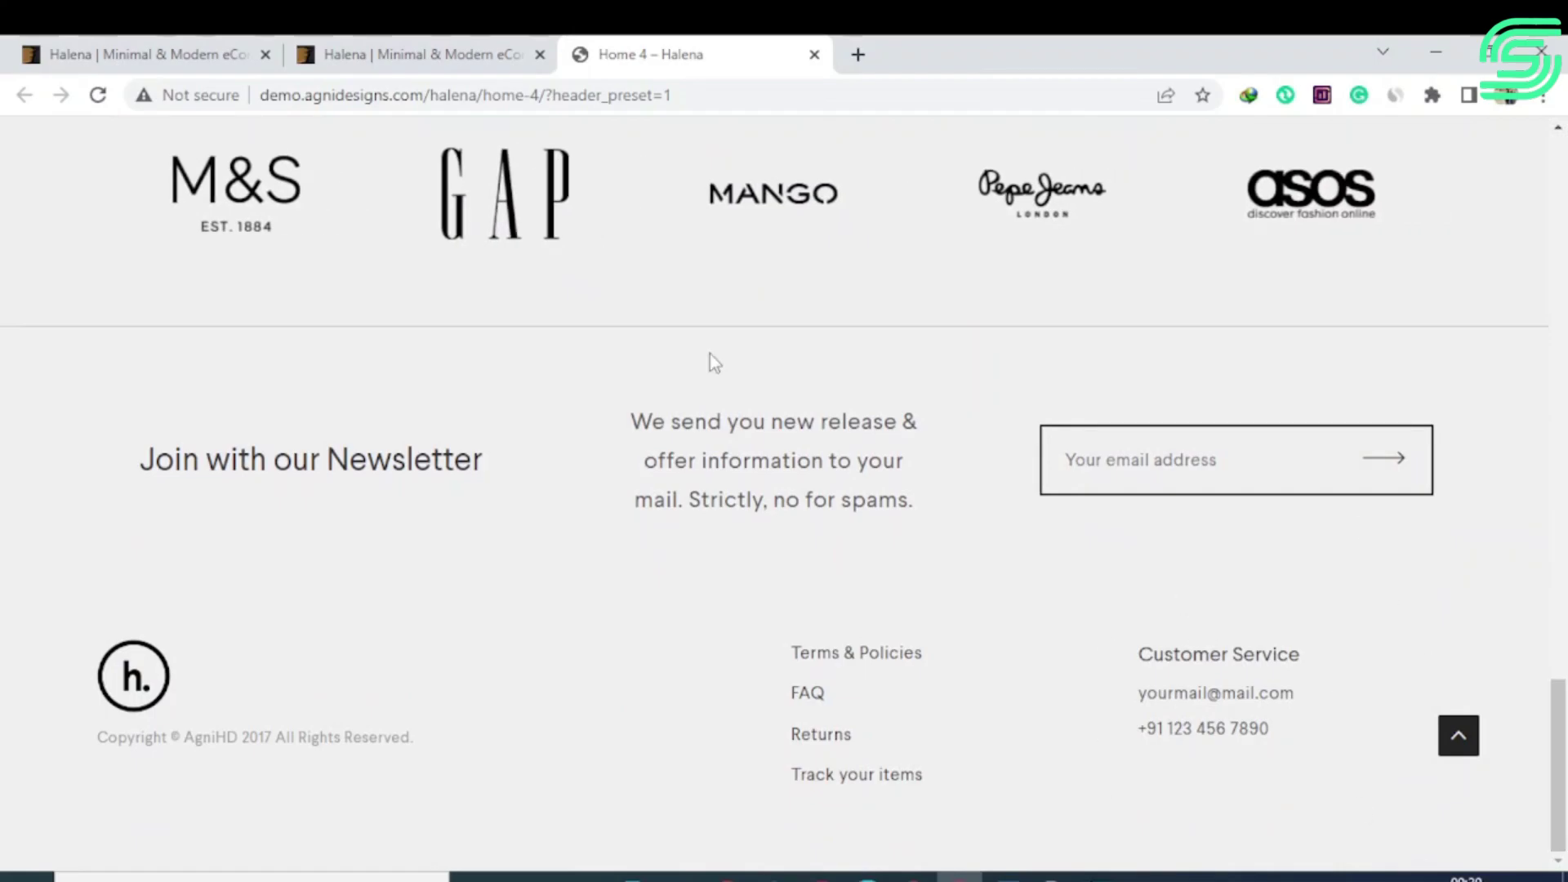
Go back to the tab with the Halena ThemeForest page.
click(442, 54)
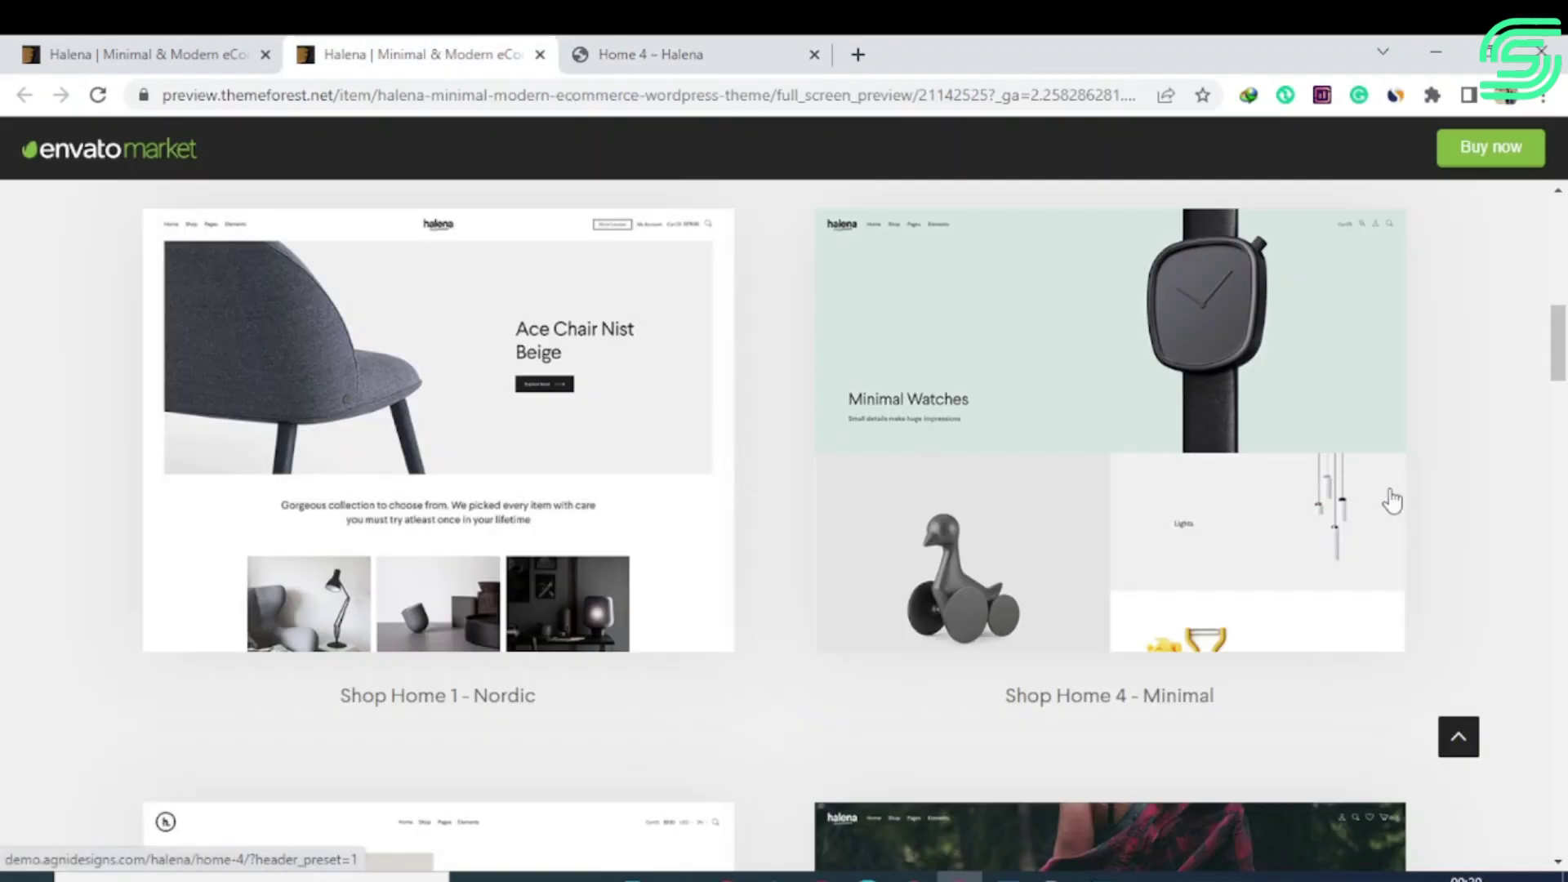
drag(1562, 330, 1558, 565)
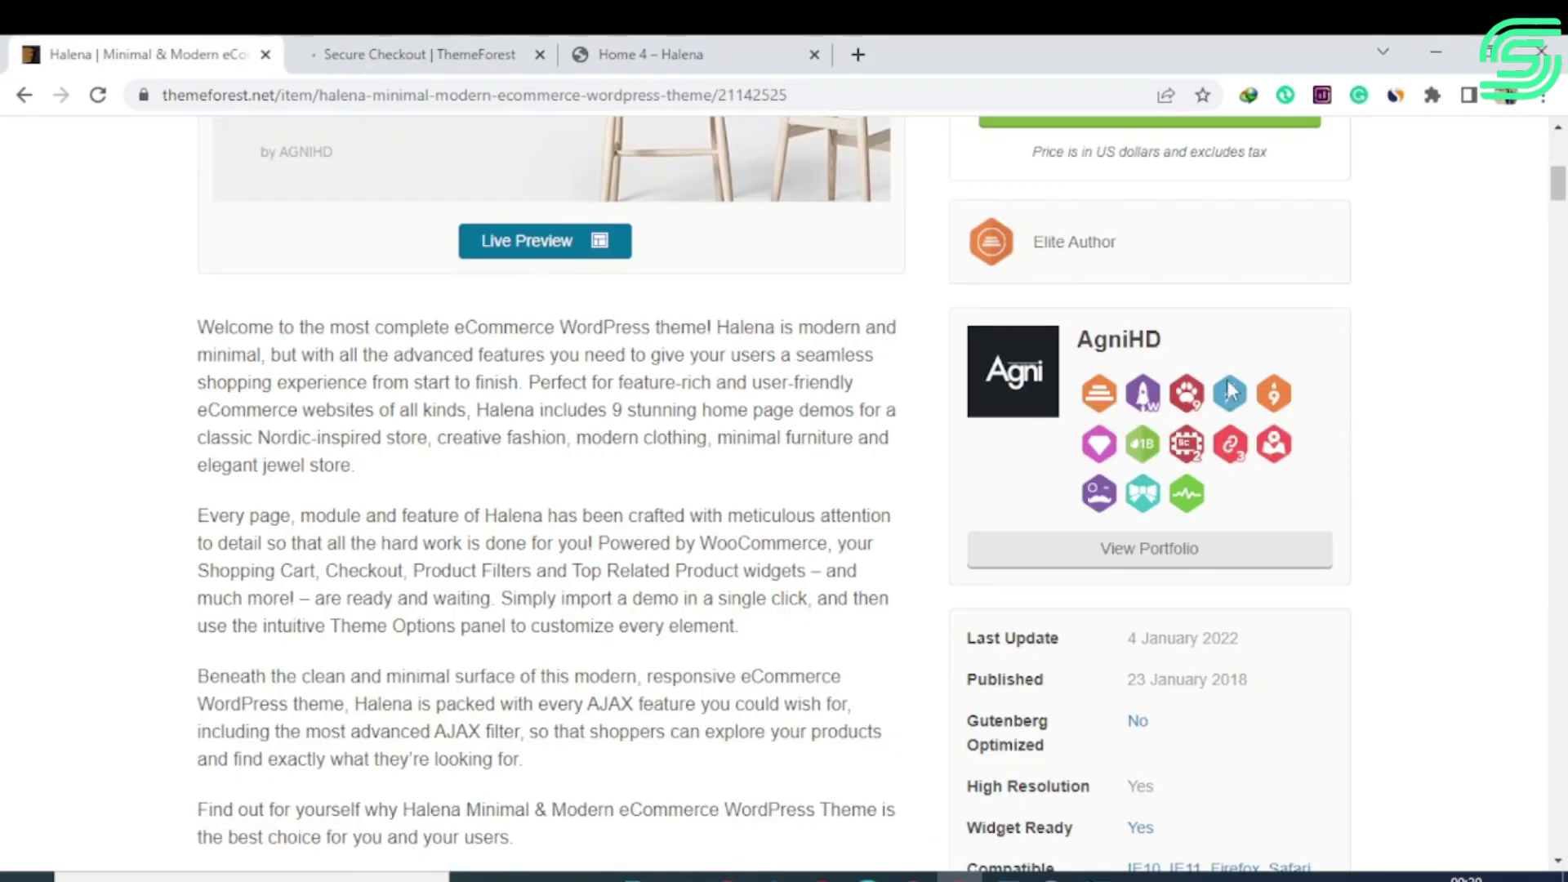
scroll(1561, 184, up, 5)
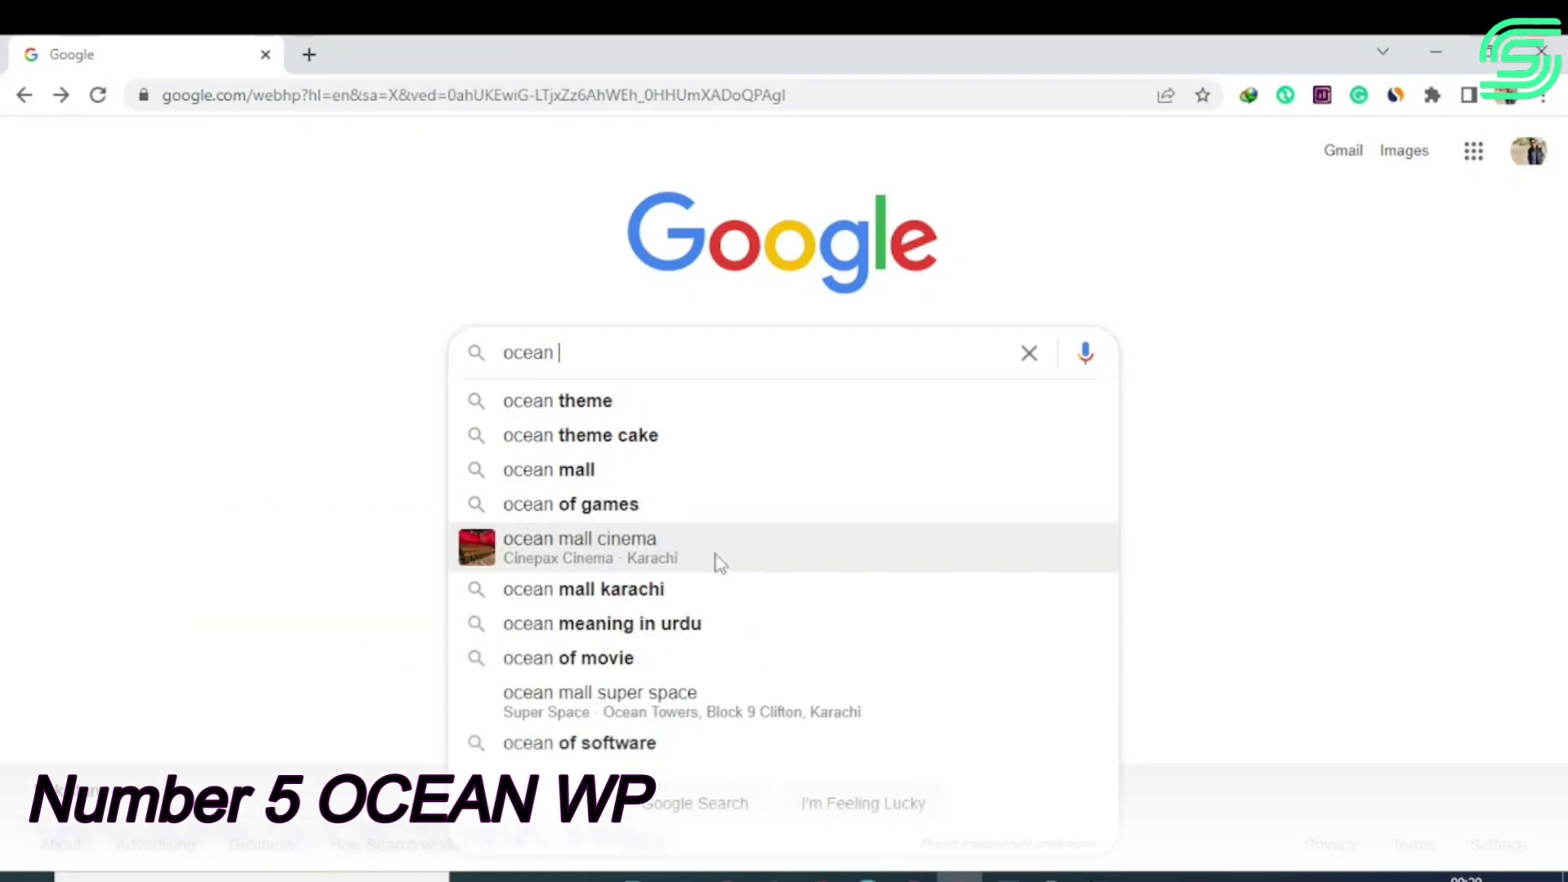
Search Google for 'oceanwp theme' and open the official oceanwp.org site.
key(BackSpace)
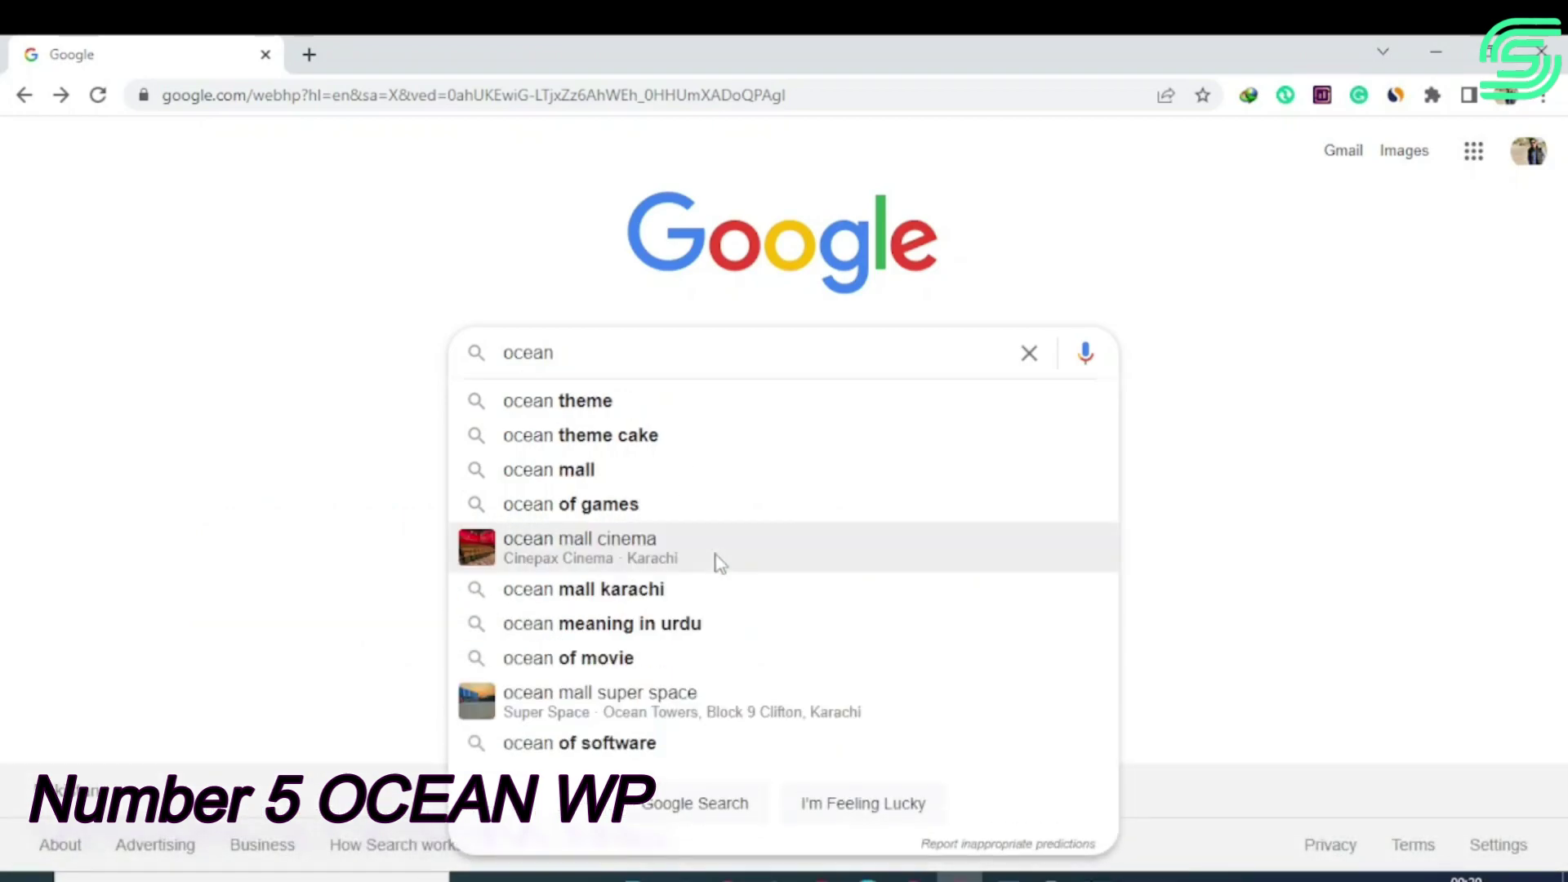
text(wp)
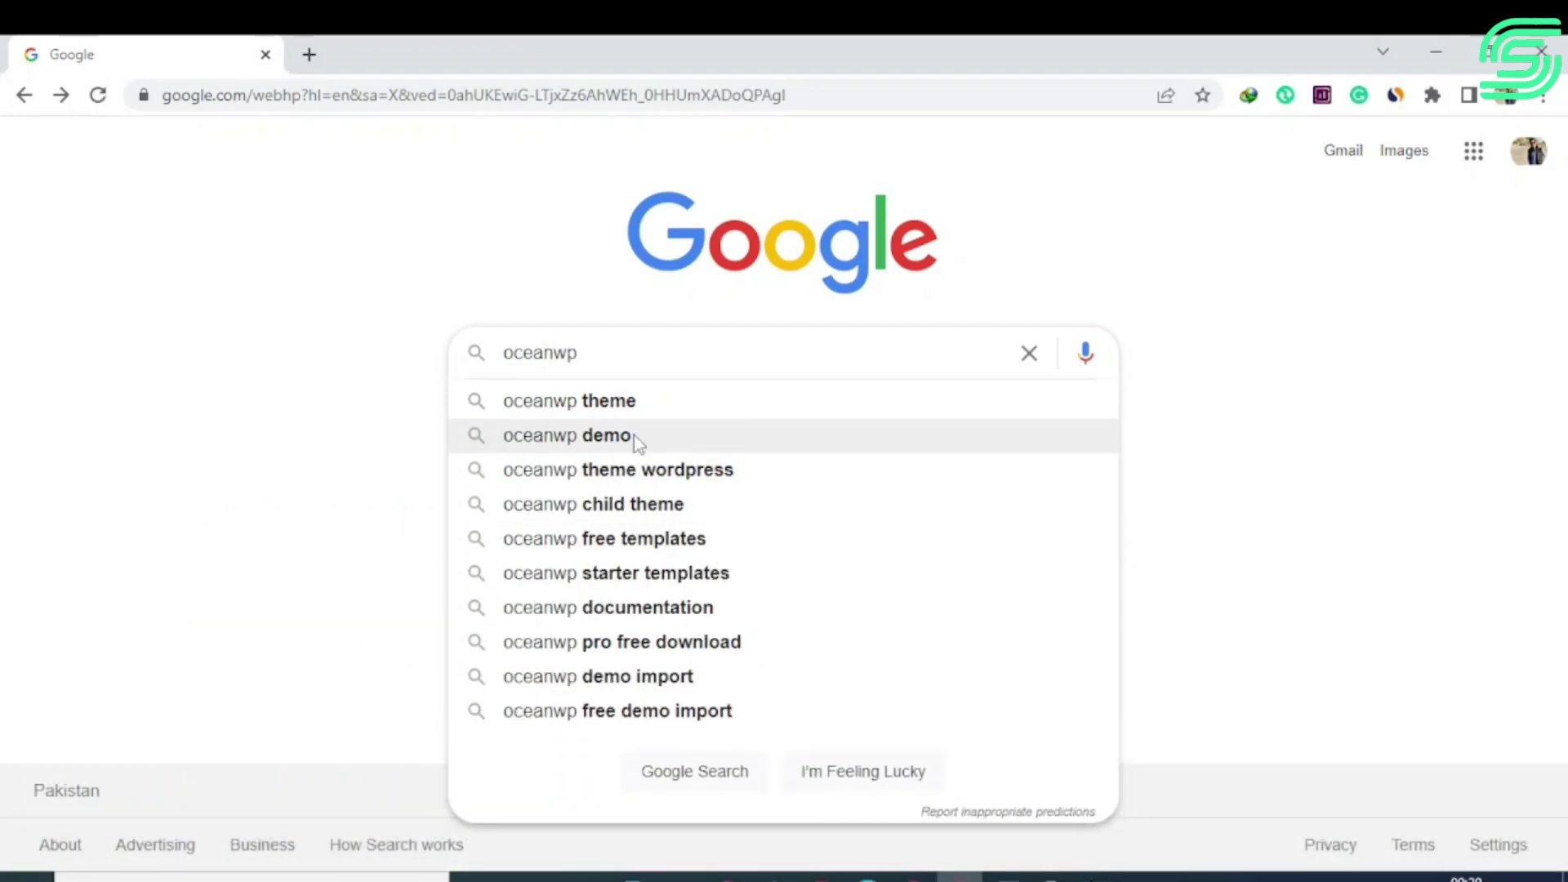
click(628, 400)
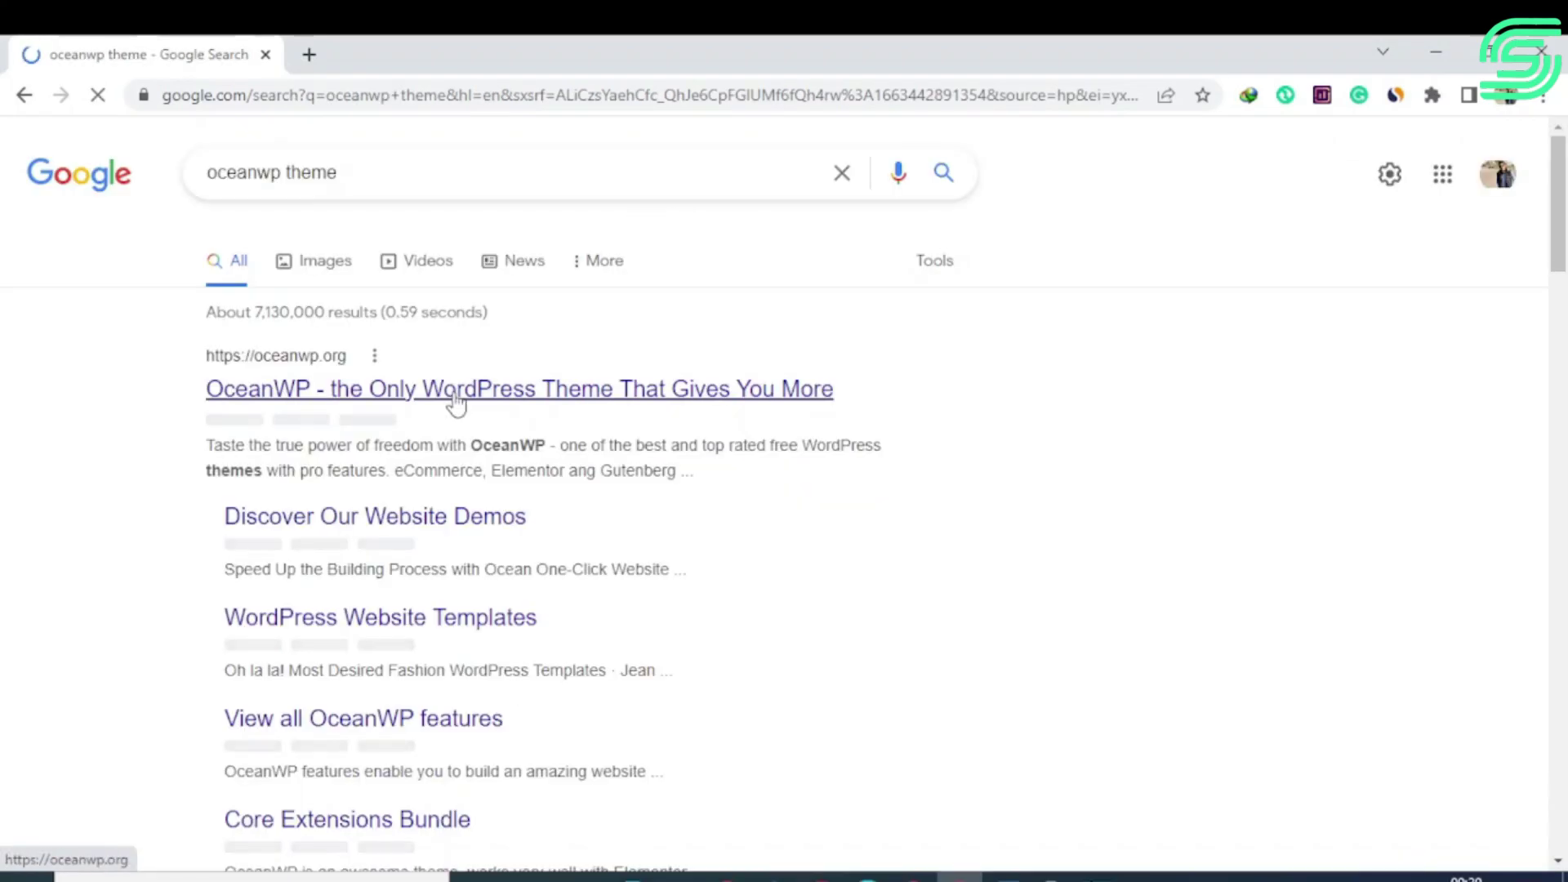
click(535, 392)
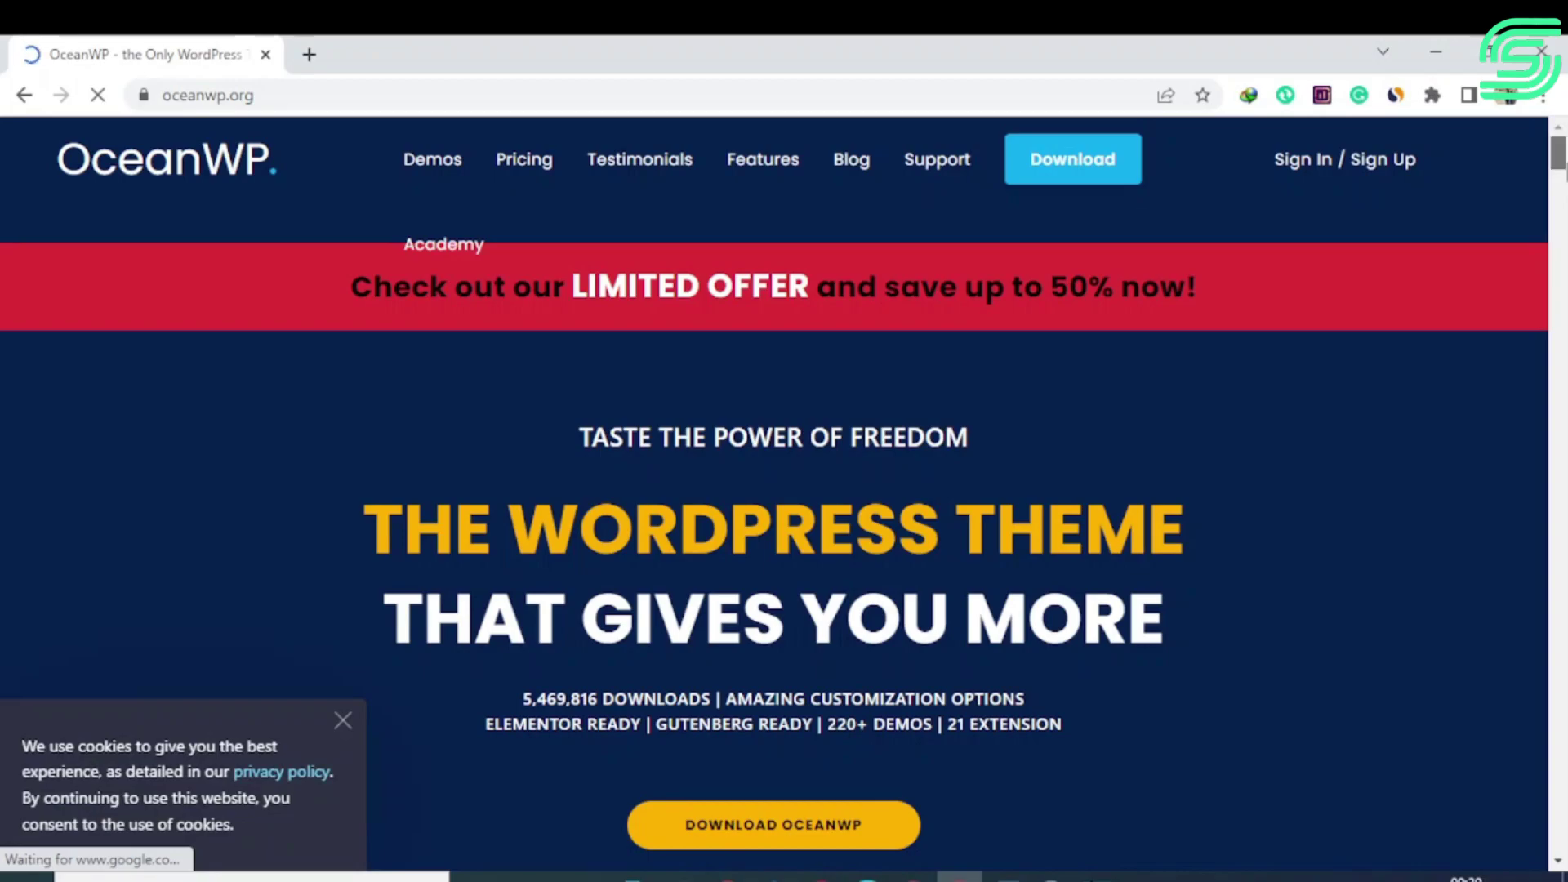
scroll(784, 491, down, 1)
scroll(784, 490, down, 1)
scroll(785, 491, down, 1)
scroll(785, 490, down, 3)
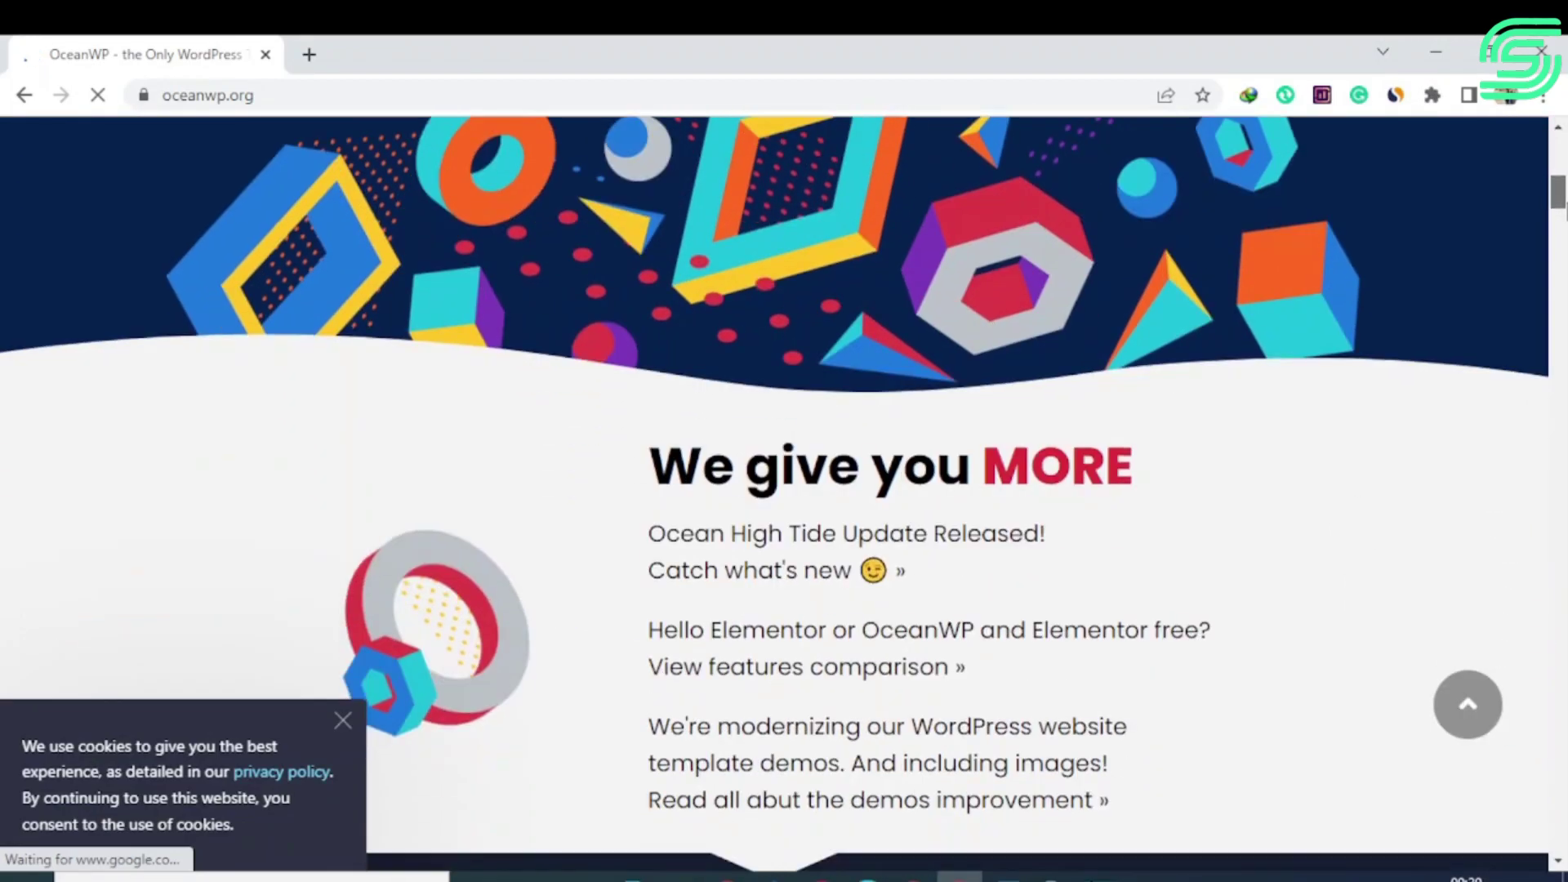
scroll(785, 491, down, 3)
scroll(784, 490, down, 3)
scroll(784, 491, down, 3)
scroll(784, 490, down, 5)
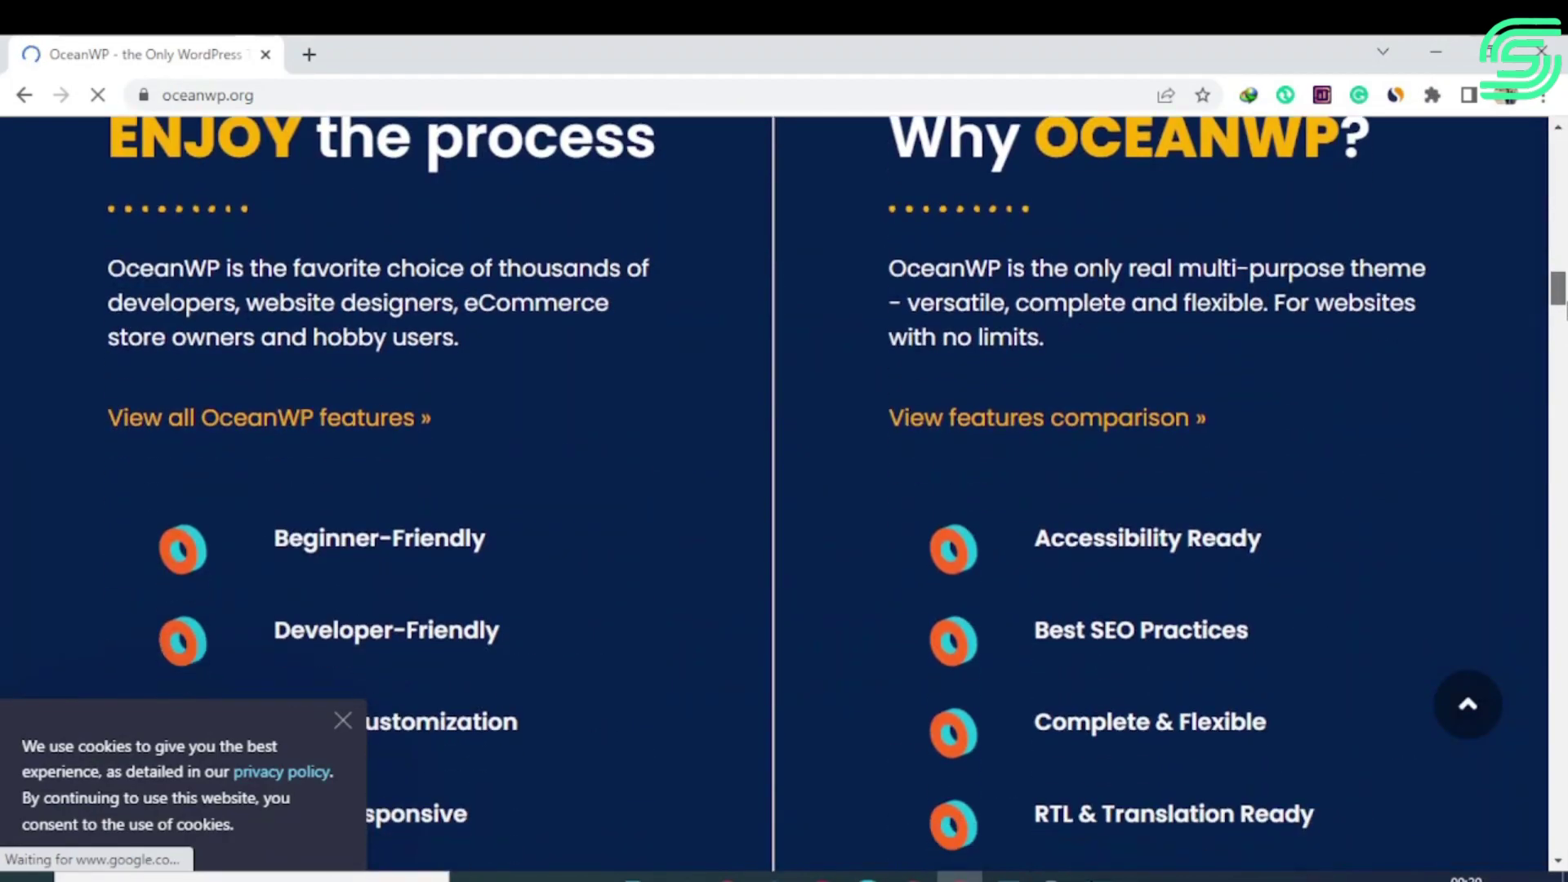
Jump back to the top of the OceanWP homepage.
key(Home)
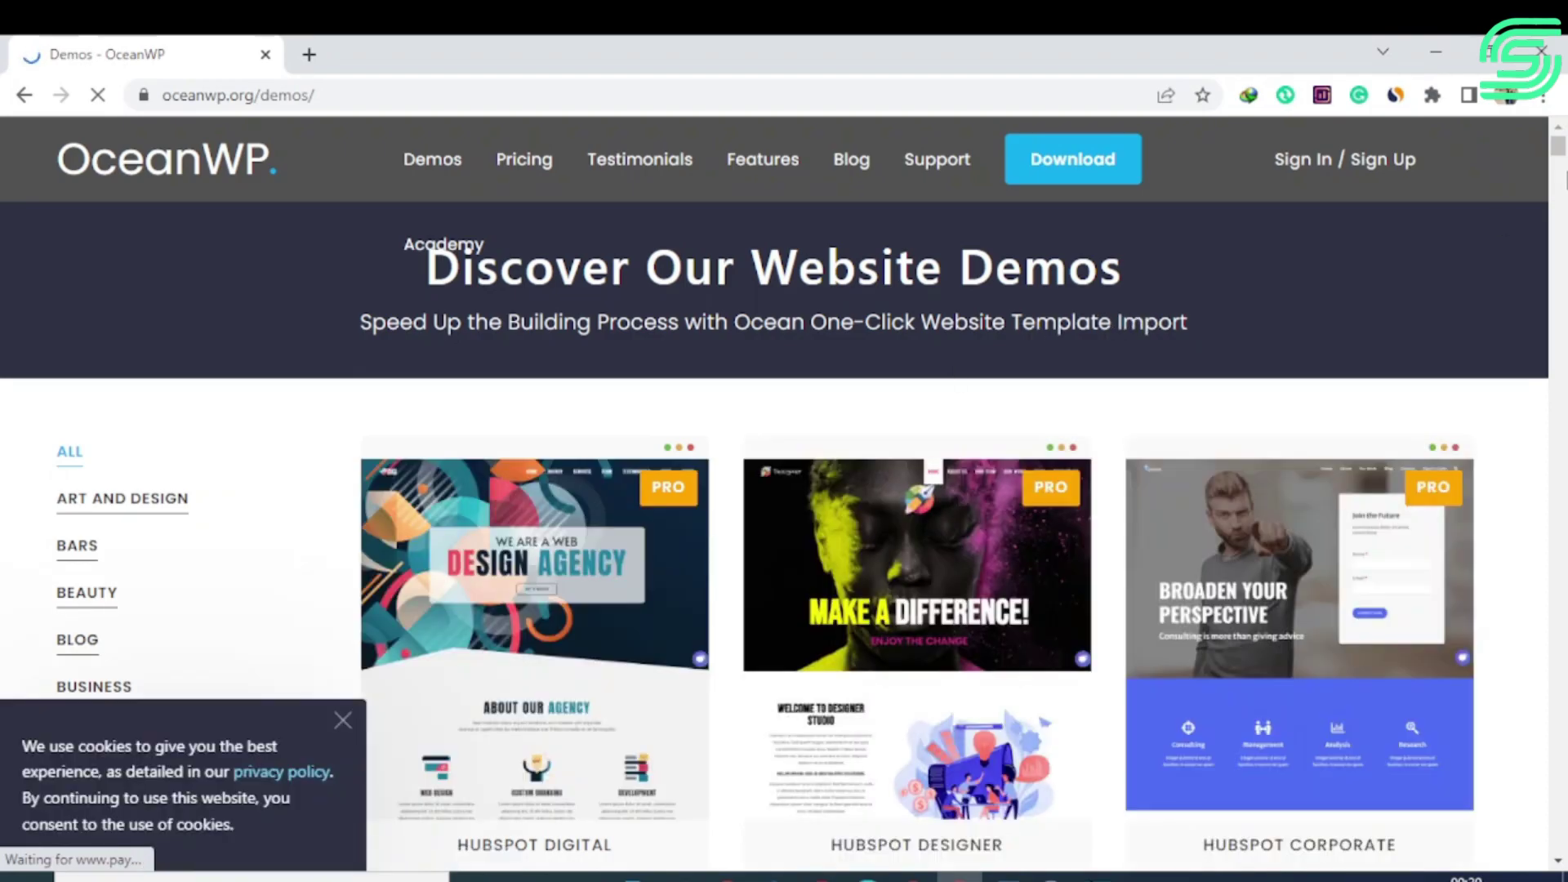
scroll(1472, 699, down, 3)
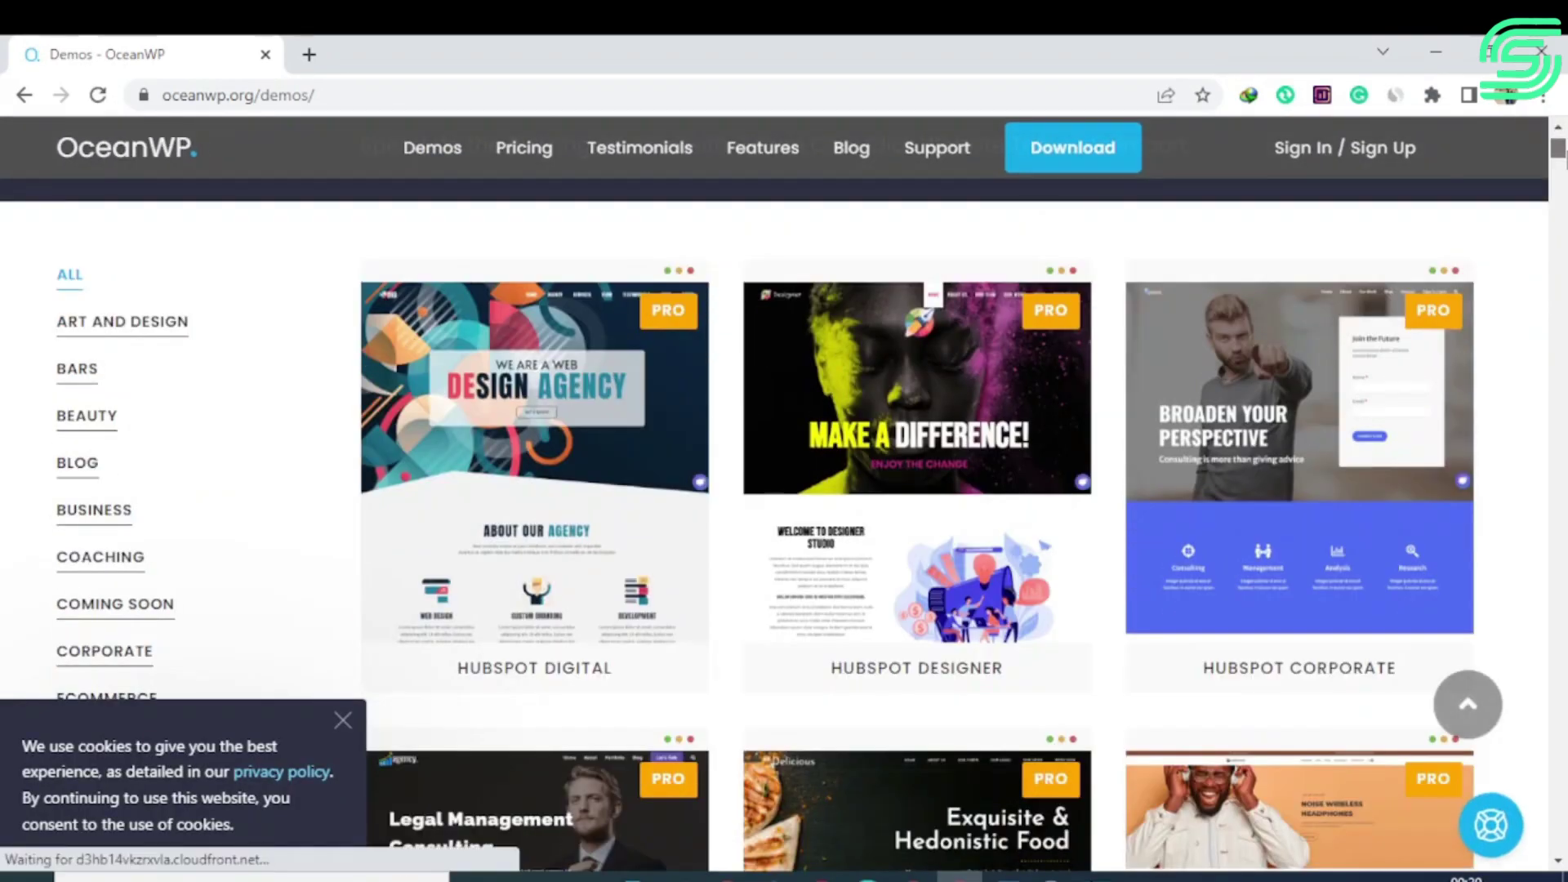
scroll(784, 490, down, 3)
scroll(784, 491, down, 2)
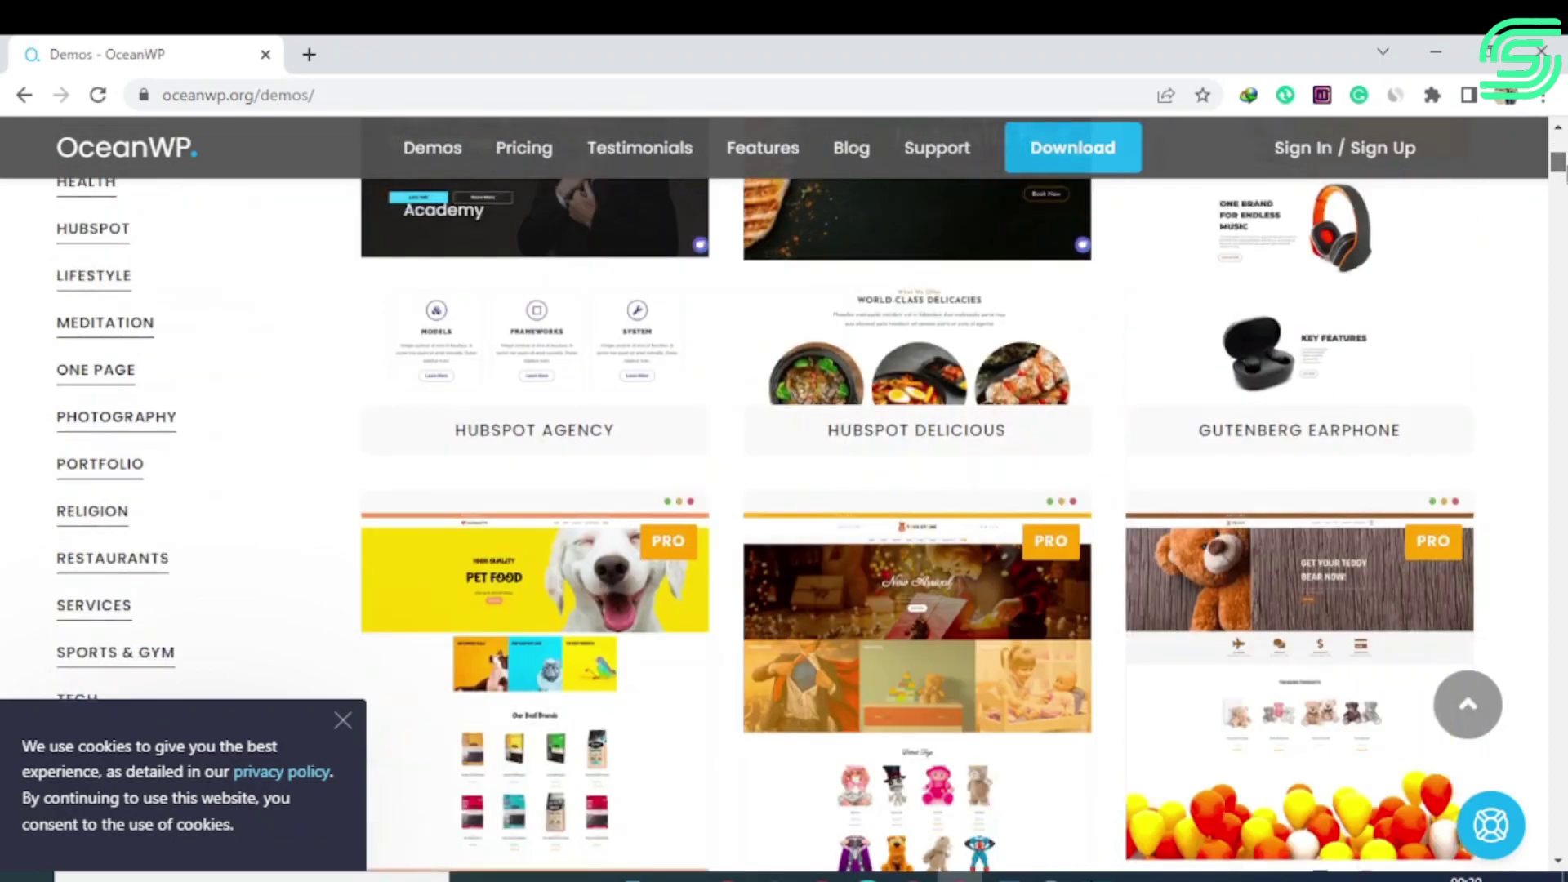
scroll(785, 490, down, 1)
scroll(785, 490, down, 2)
scroll(784, 491, down, 2)
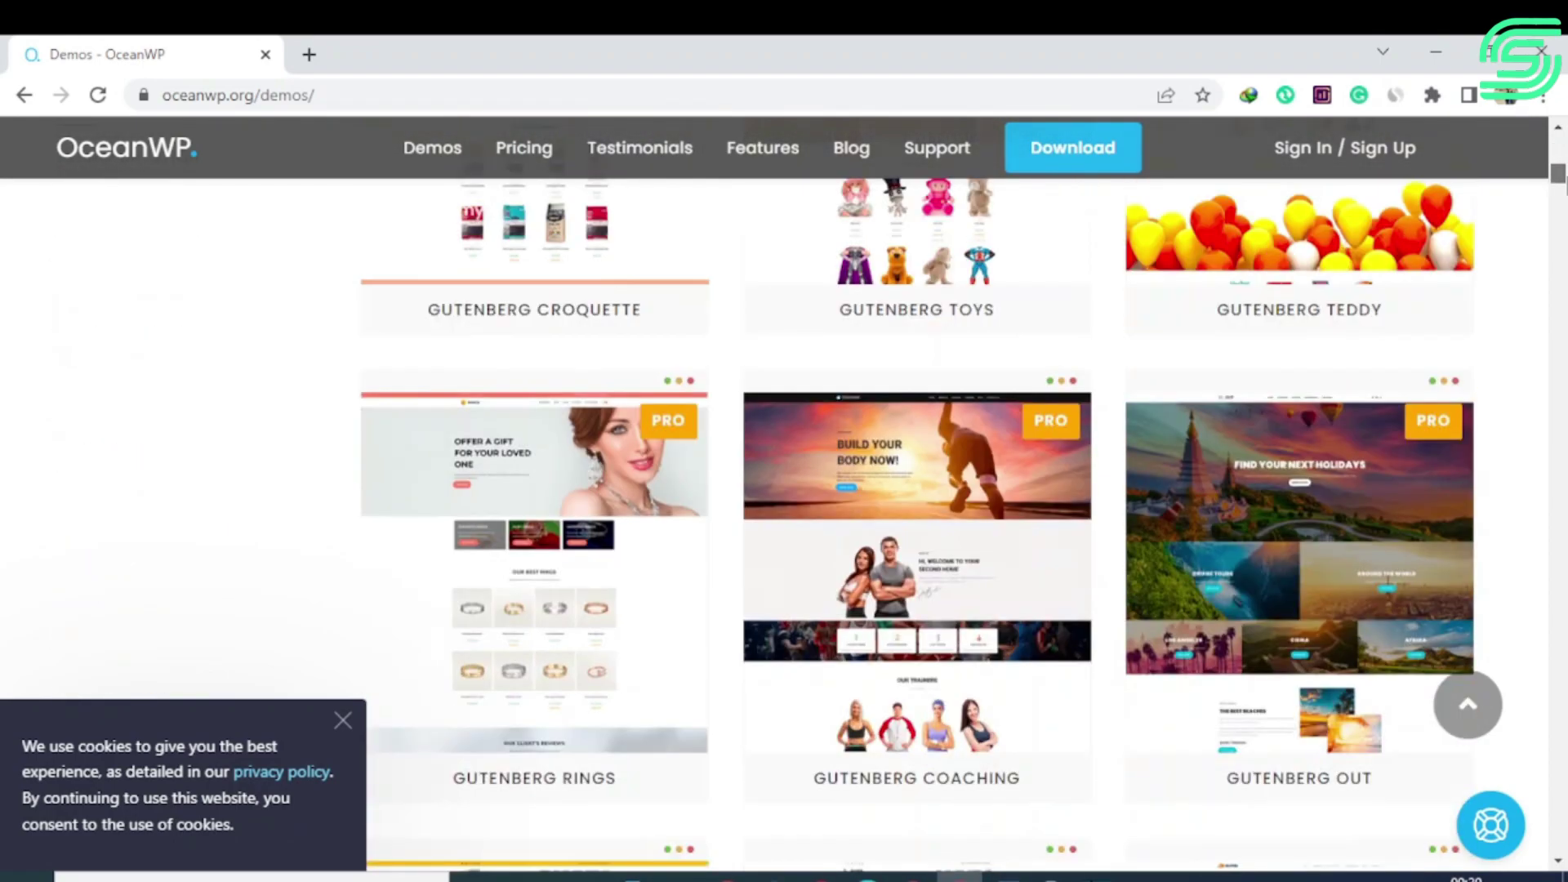
scroll(785, 490, down, 1)
scroll(785, 491, down, 1)
scroll(785, 491, down, 1)
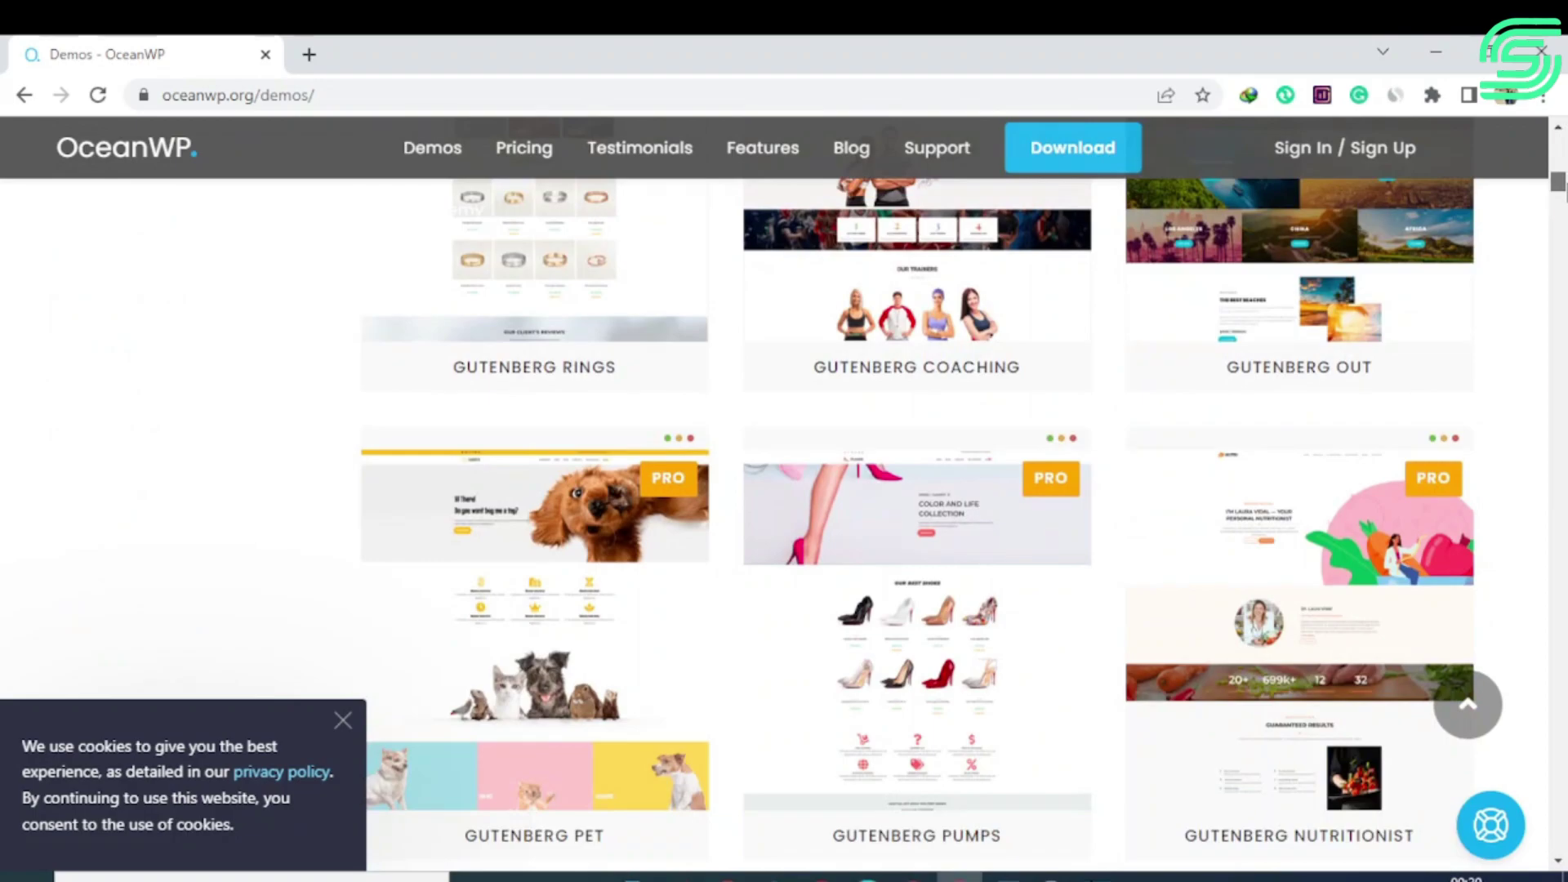
scroll(784, 491, down, 2)
scroll(784, 491, down, 1)
scroll(784, 490, down, 1)
scroll(785, 490, down, 2)
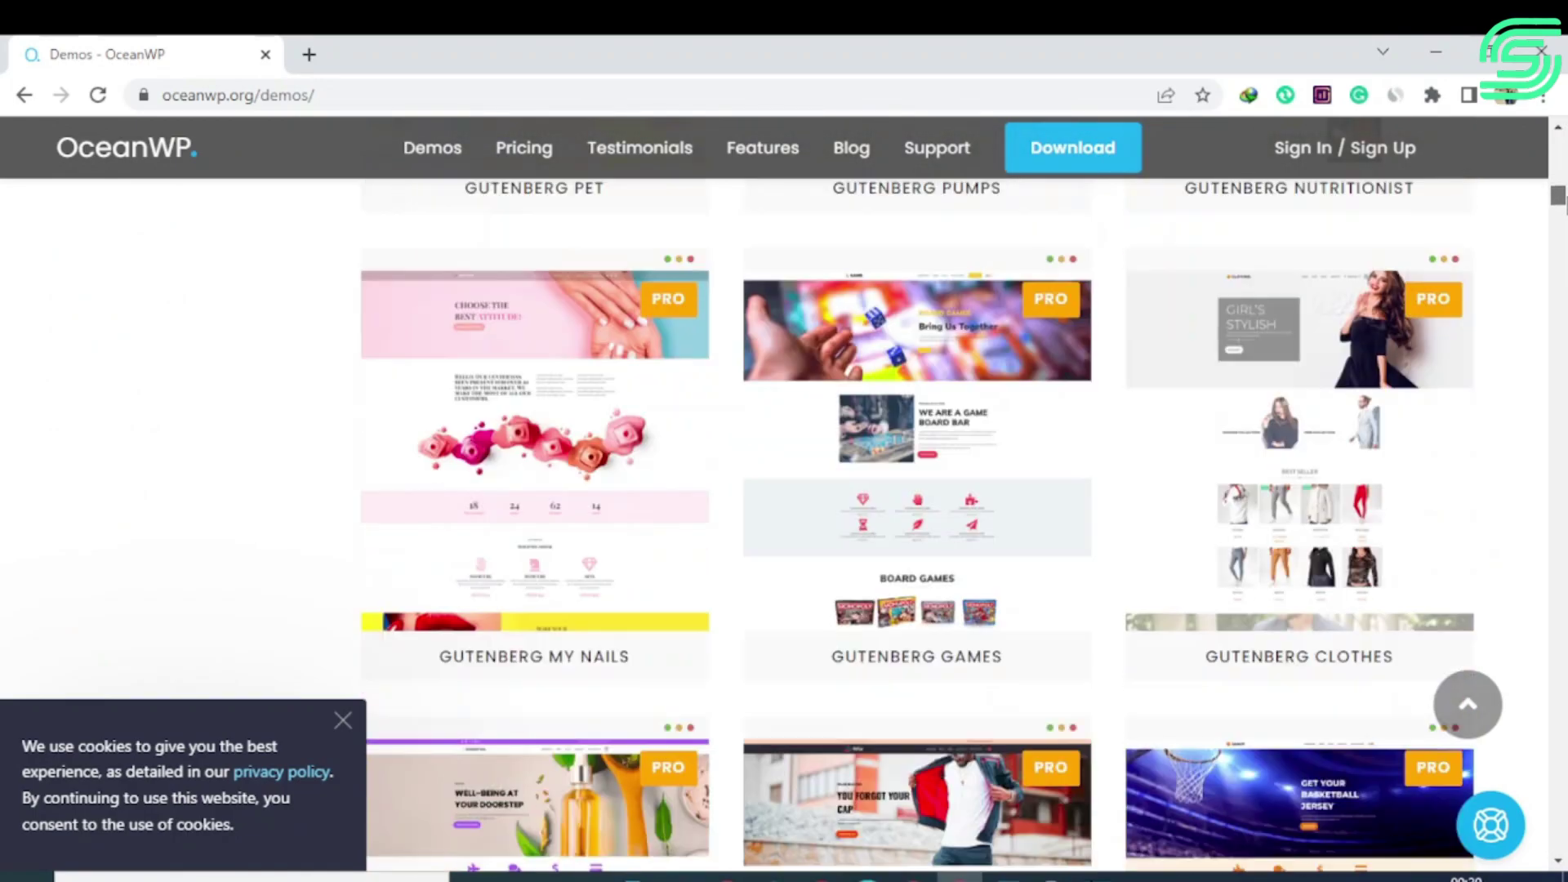
scroll(785, 490, down, 3)
scroll(784, 490, down, 1)
scroll(785, 490, down, 1)
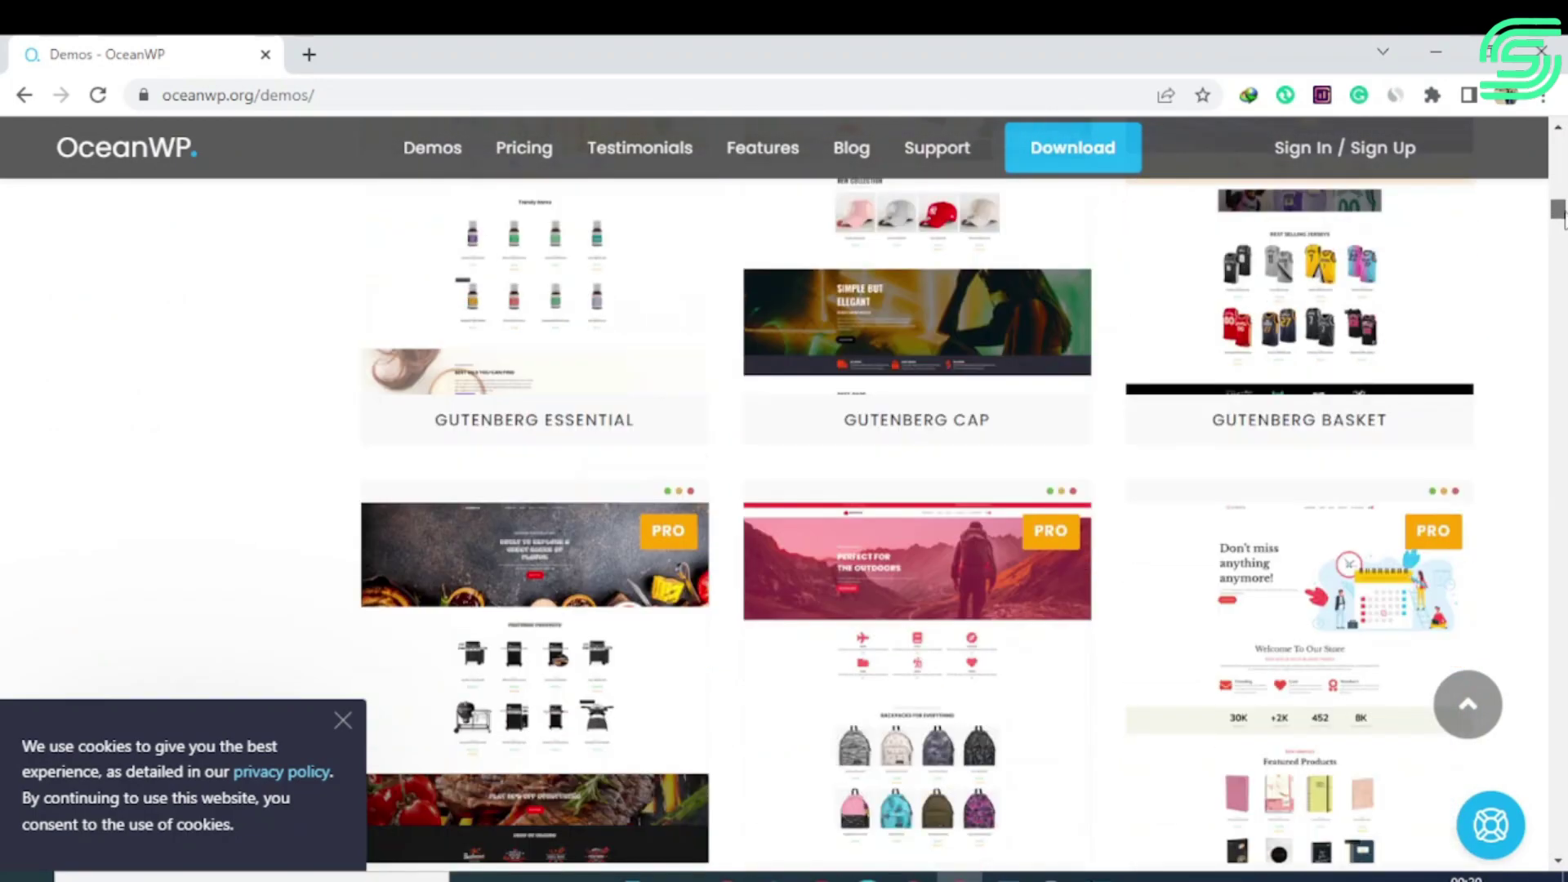
drag(1560, 216, 1558, 247)
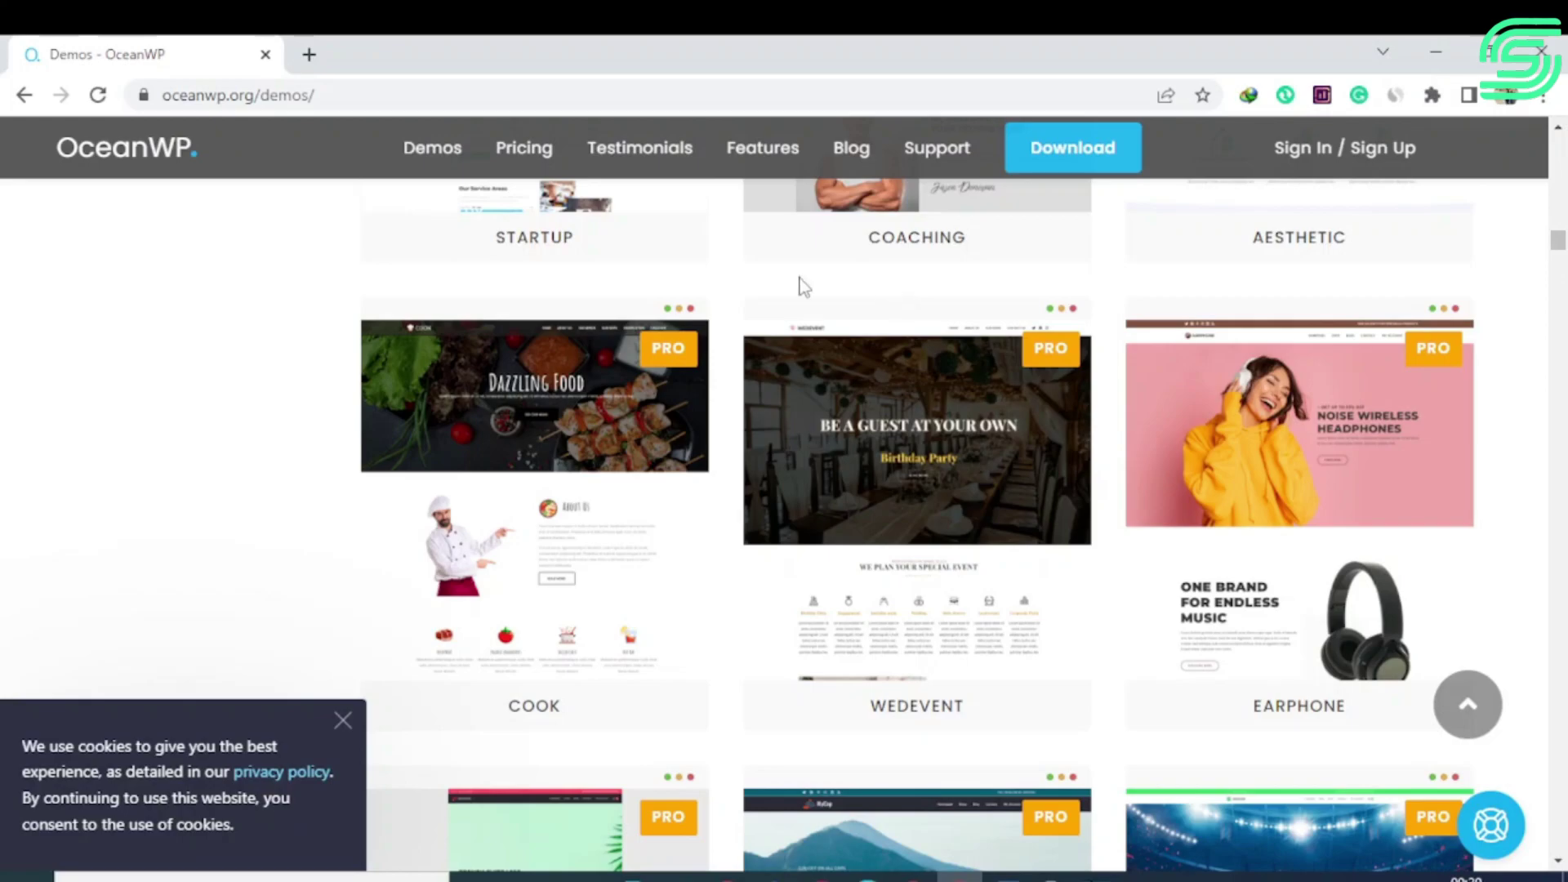
drag(1558, 244, 1560, 196)
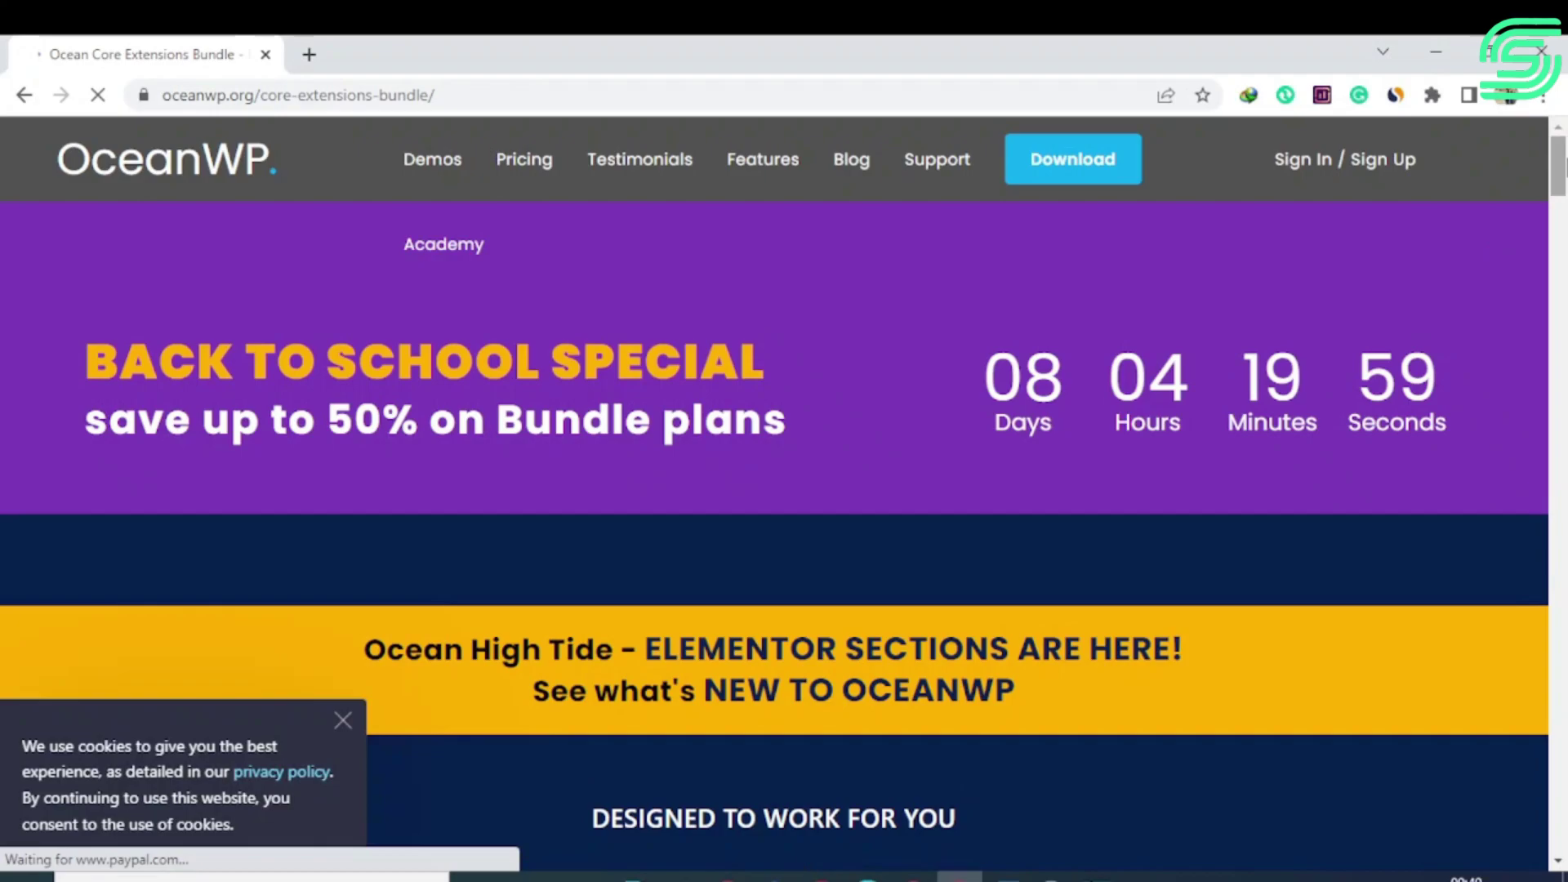
drag(1557, 166, 1565, 394)
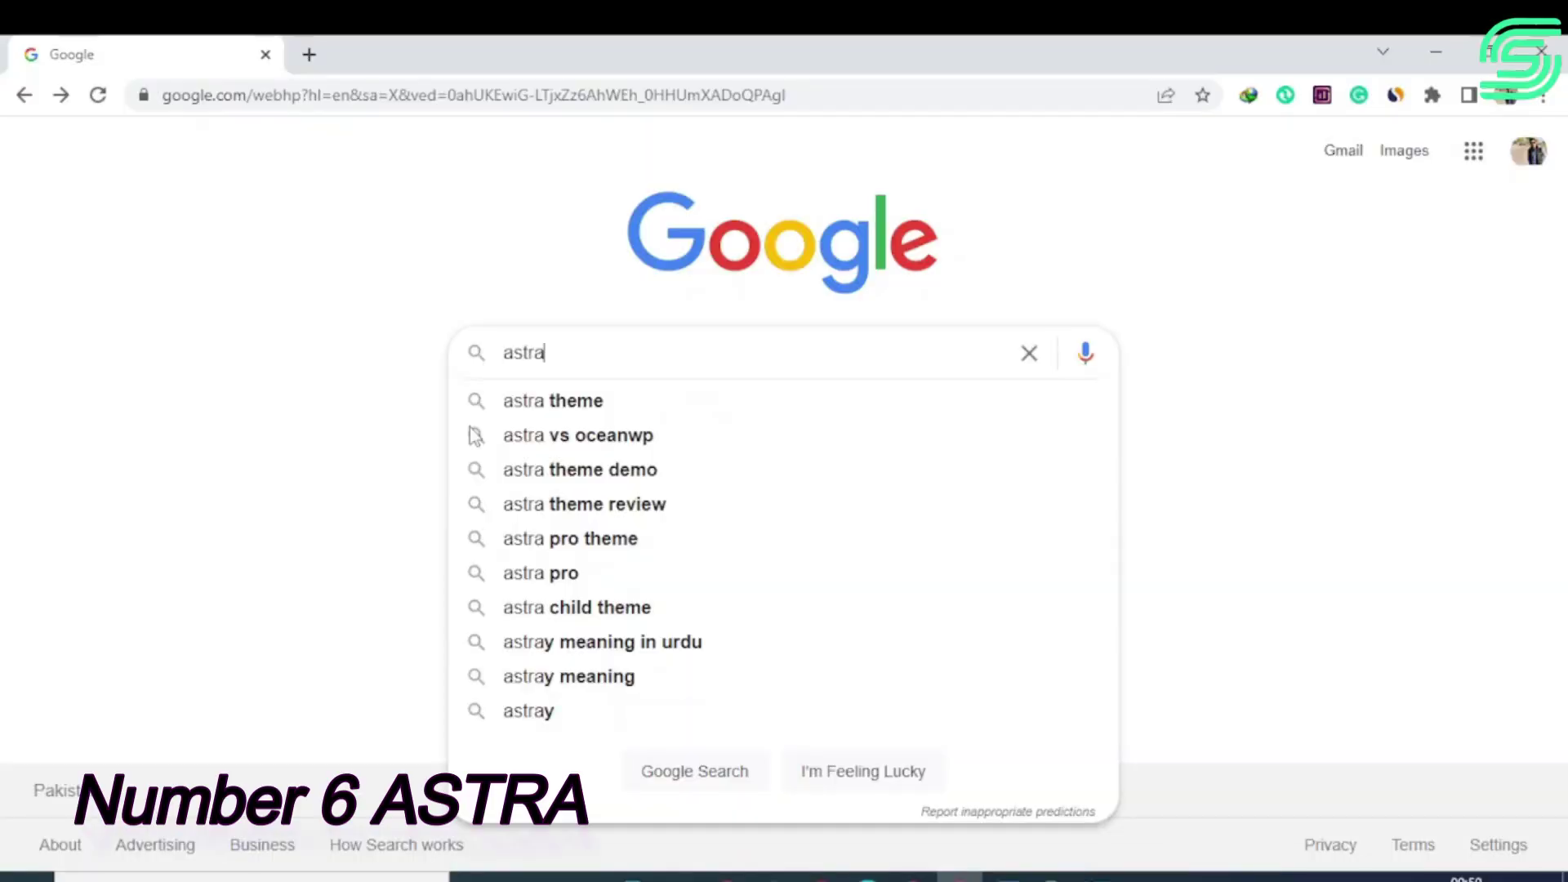
Search Google using the 'astra theme' suggestion.
key(Down)
key(Return)
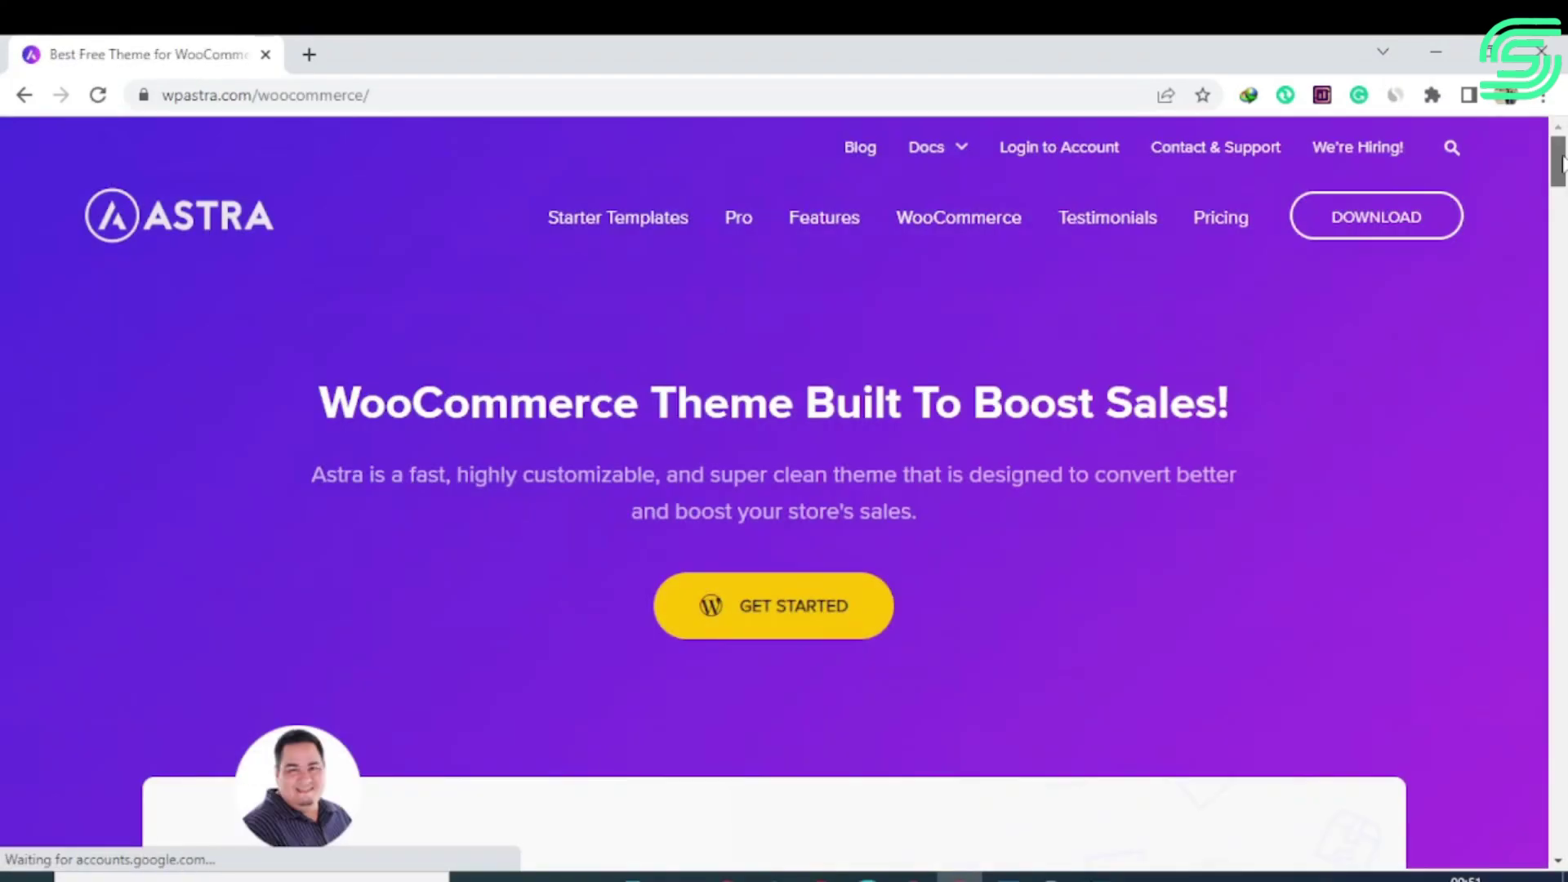
drag(1558, 171, 1565, 833)
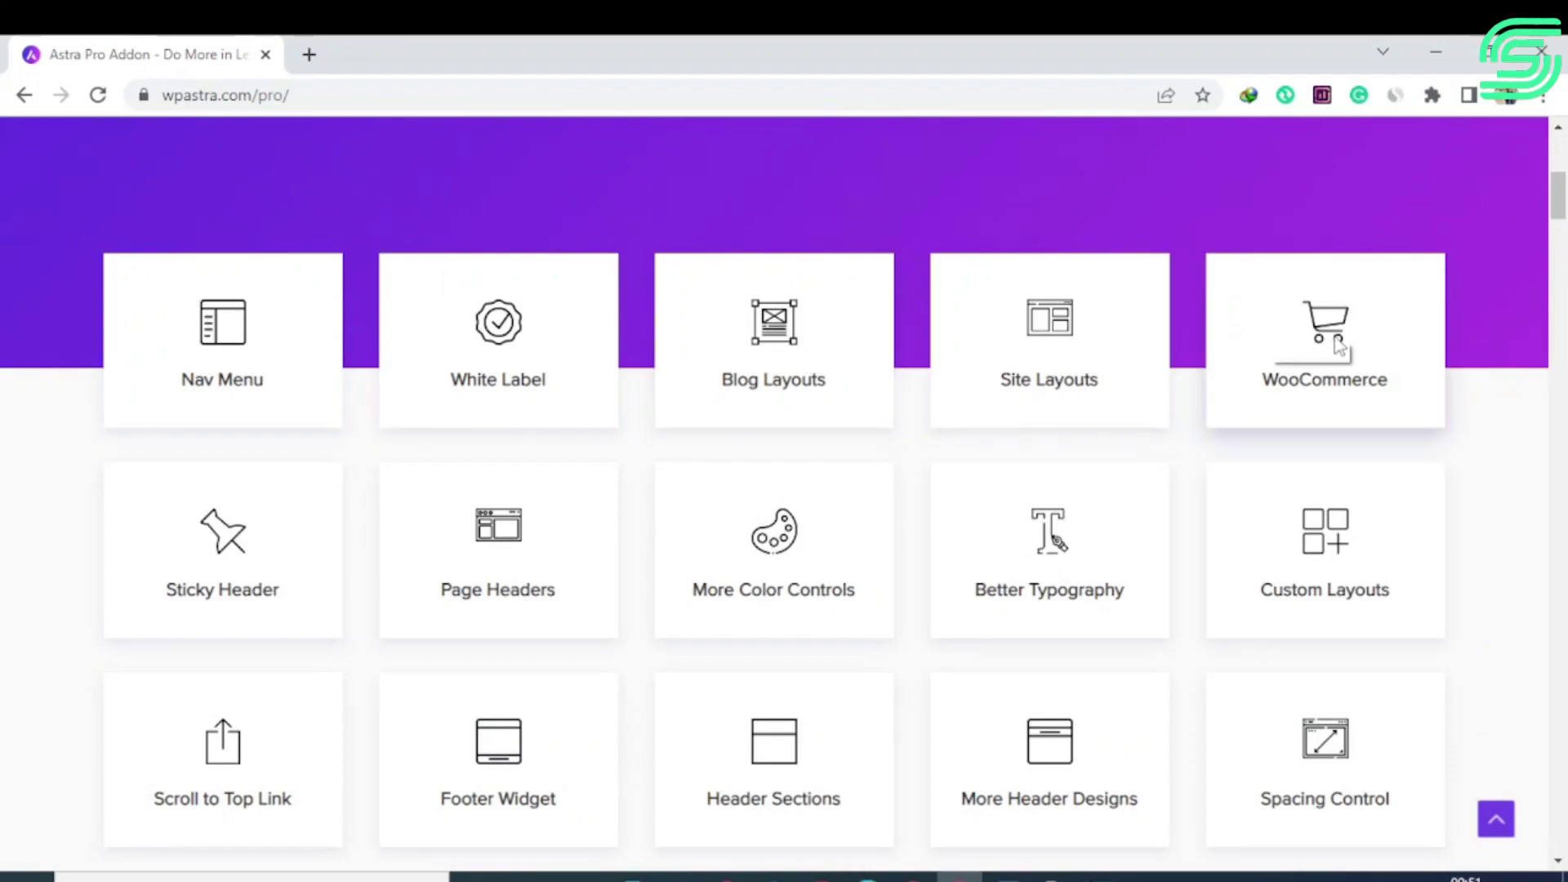
drag(1563, 218, 1561, 230)
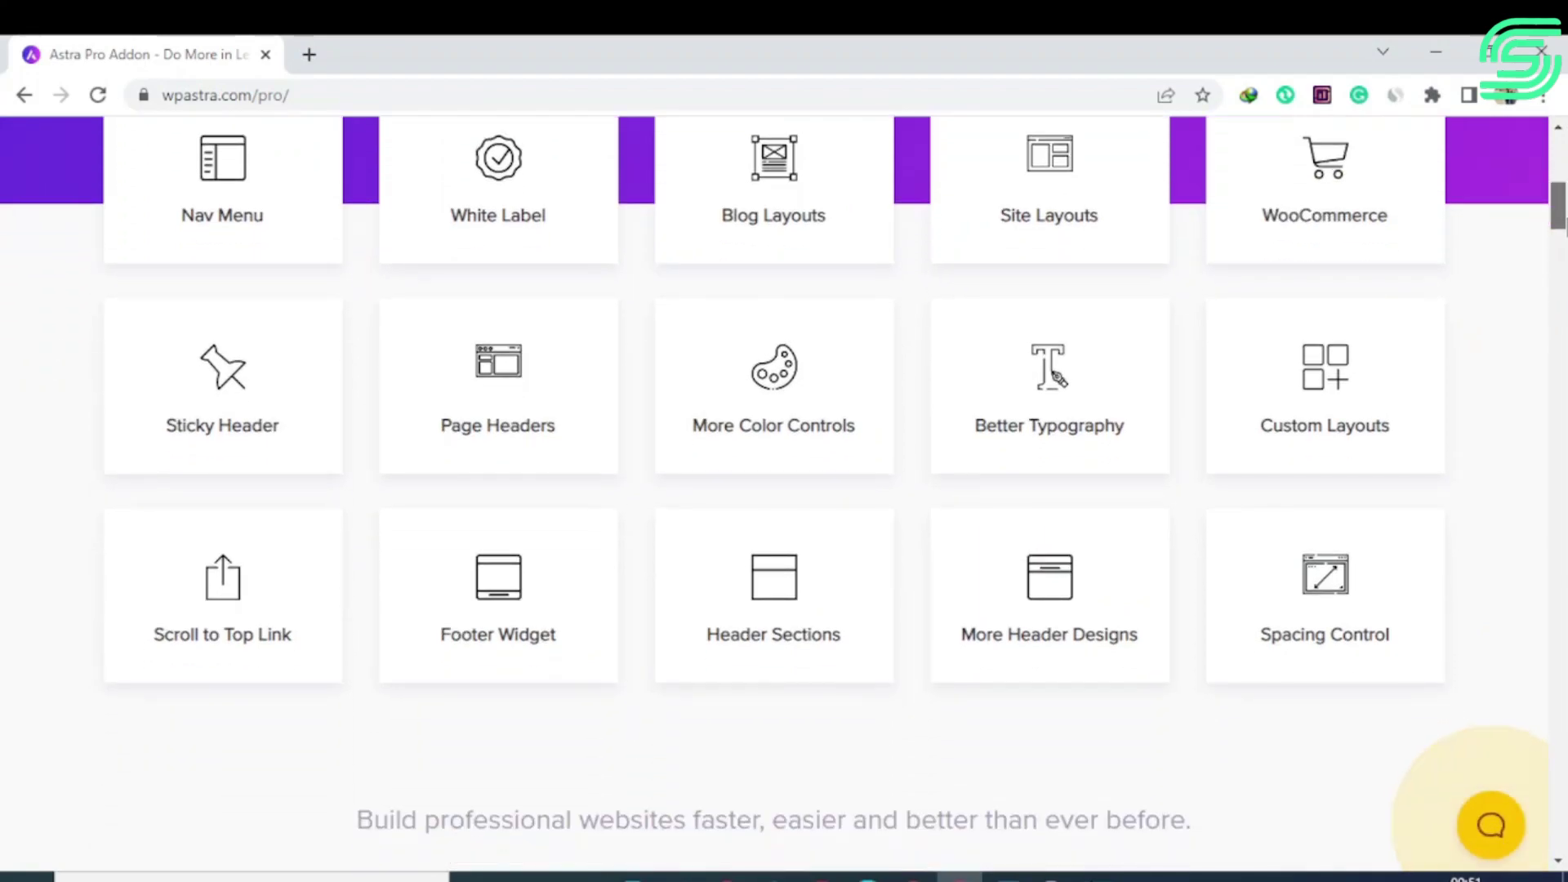
drag(1562, 229, 1564, 831)
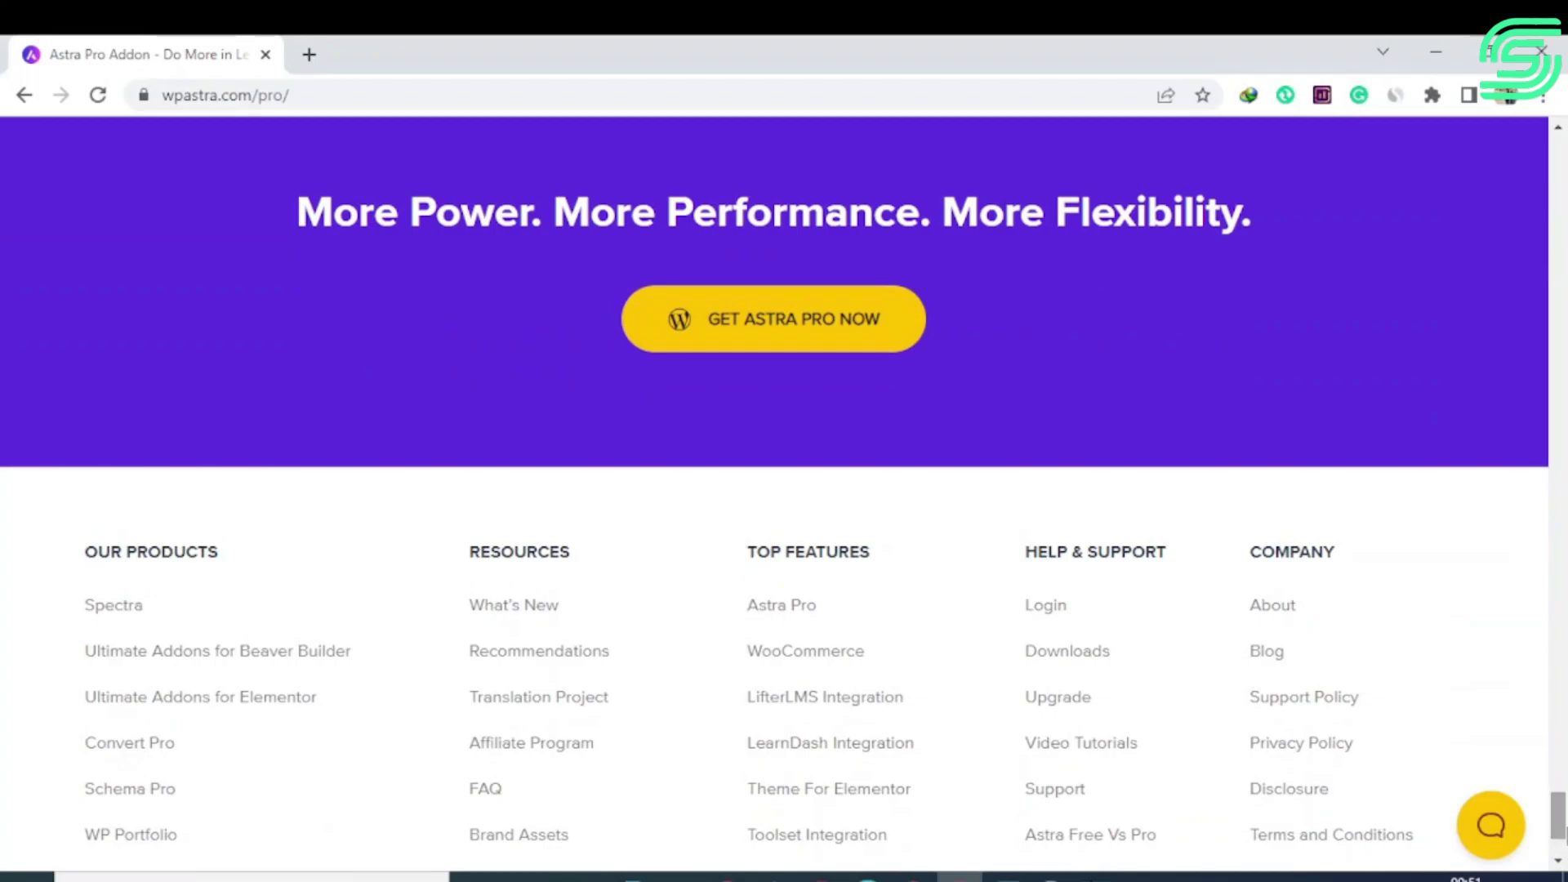
Open Astra's pricing plans, switch them to lifetime prices, then back to annual.
click(843, 328)
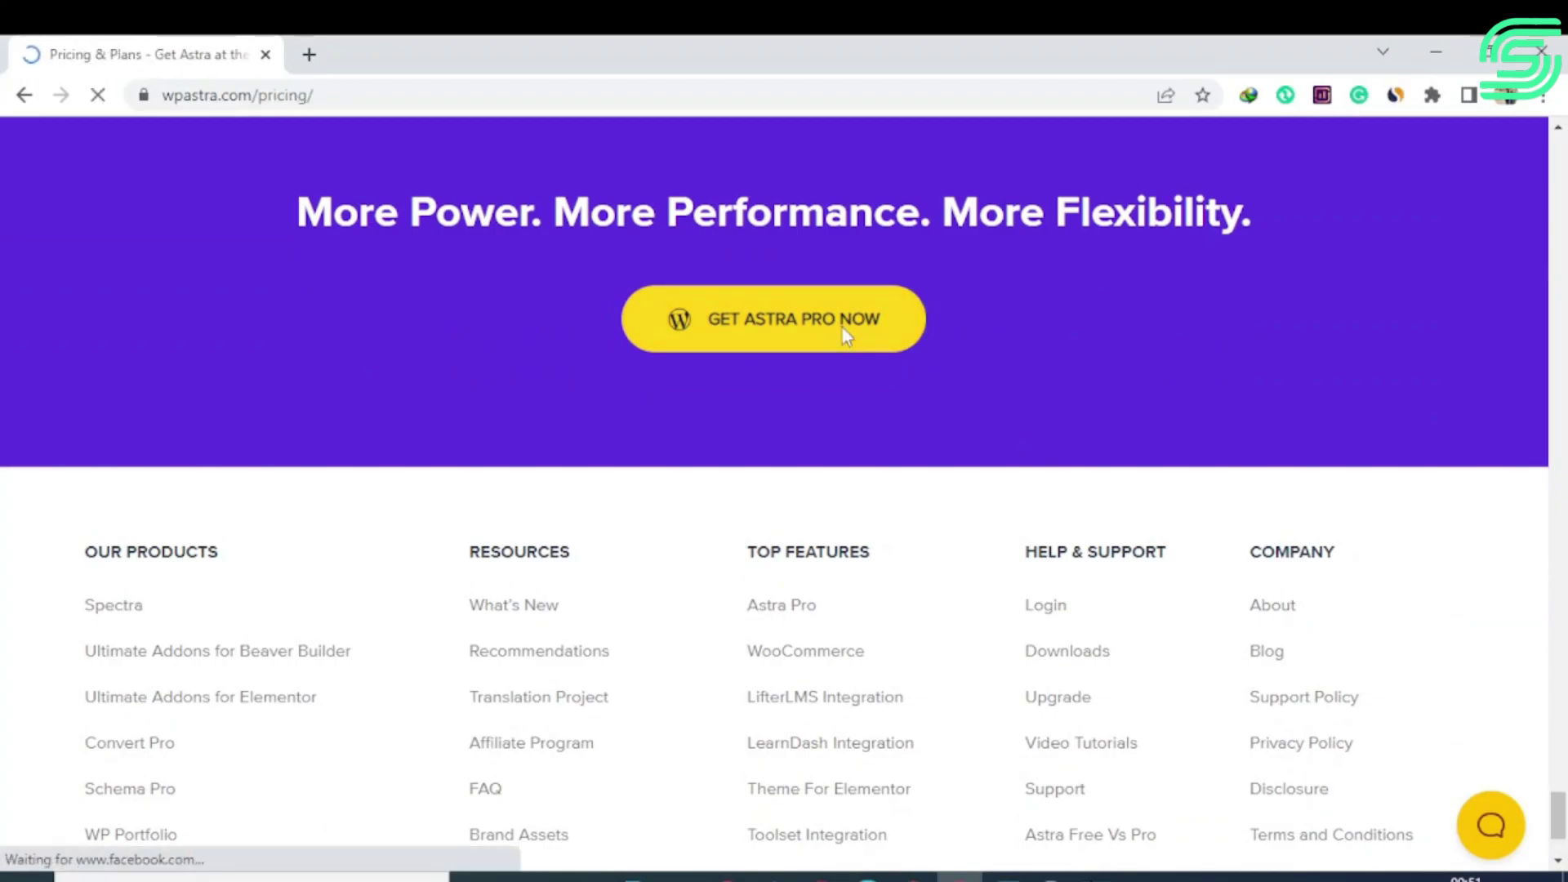
scroll(1394, 250, down, 1)
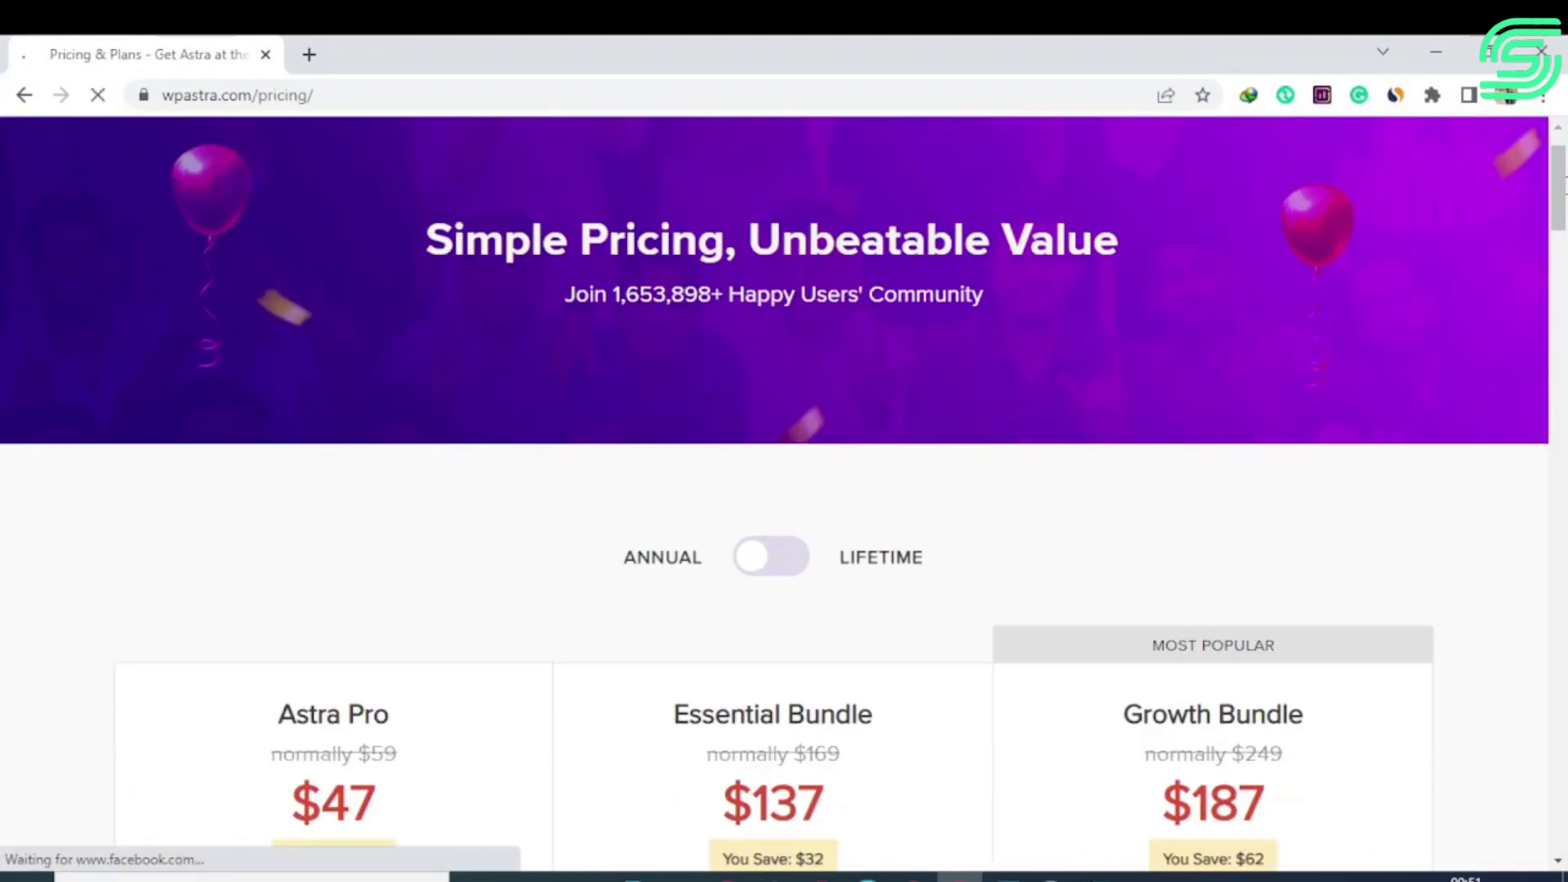
scroll(1393, 250, down, 1)
scroll(1394, 250, down, 1)
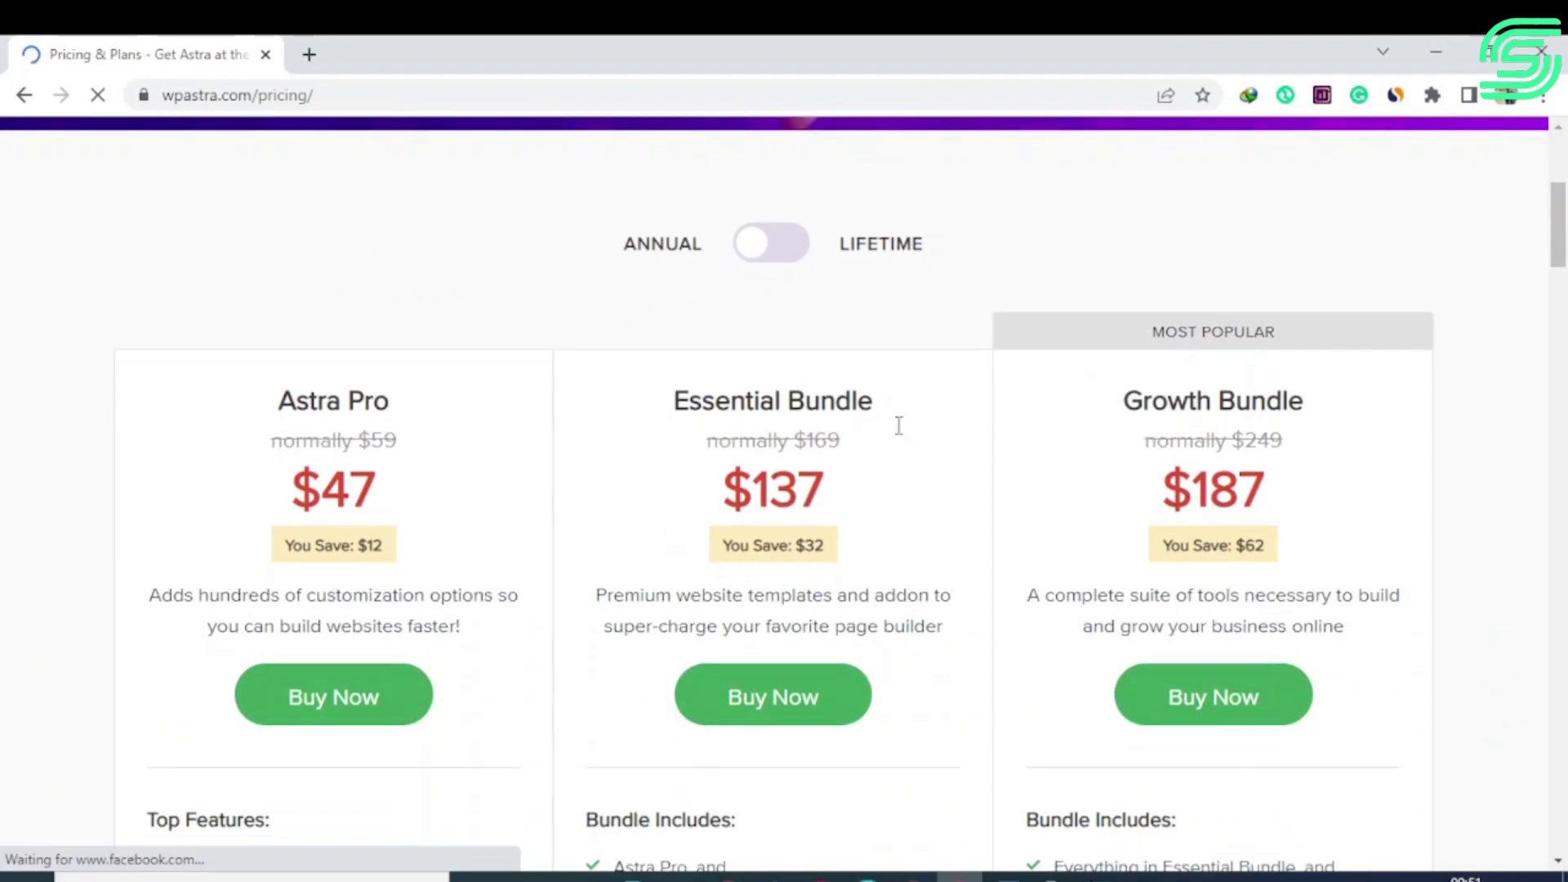
scroll(1226, 246, down, 1)
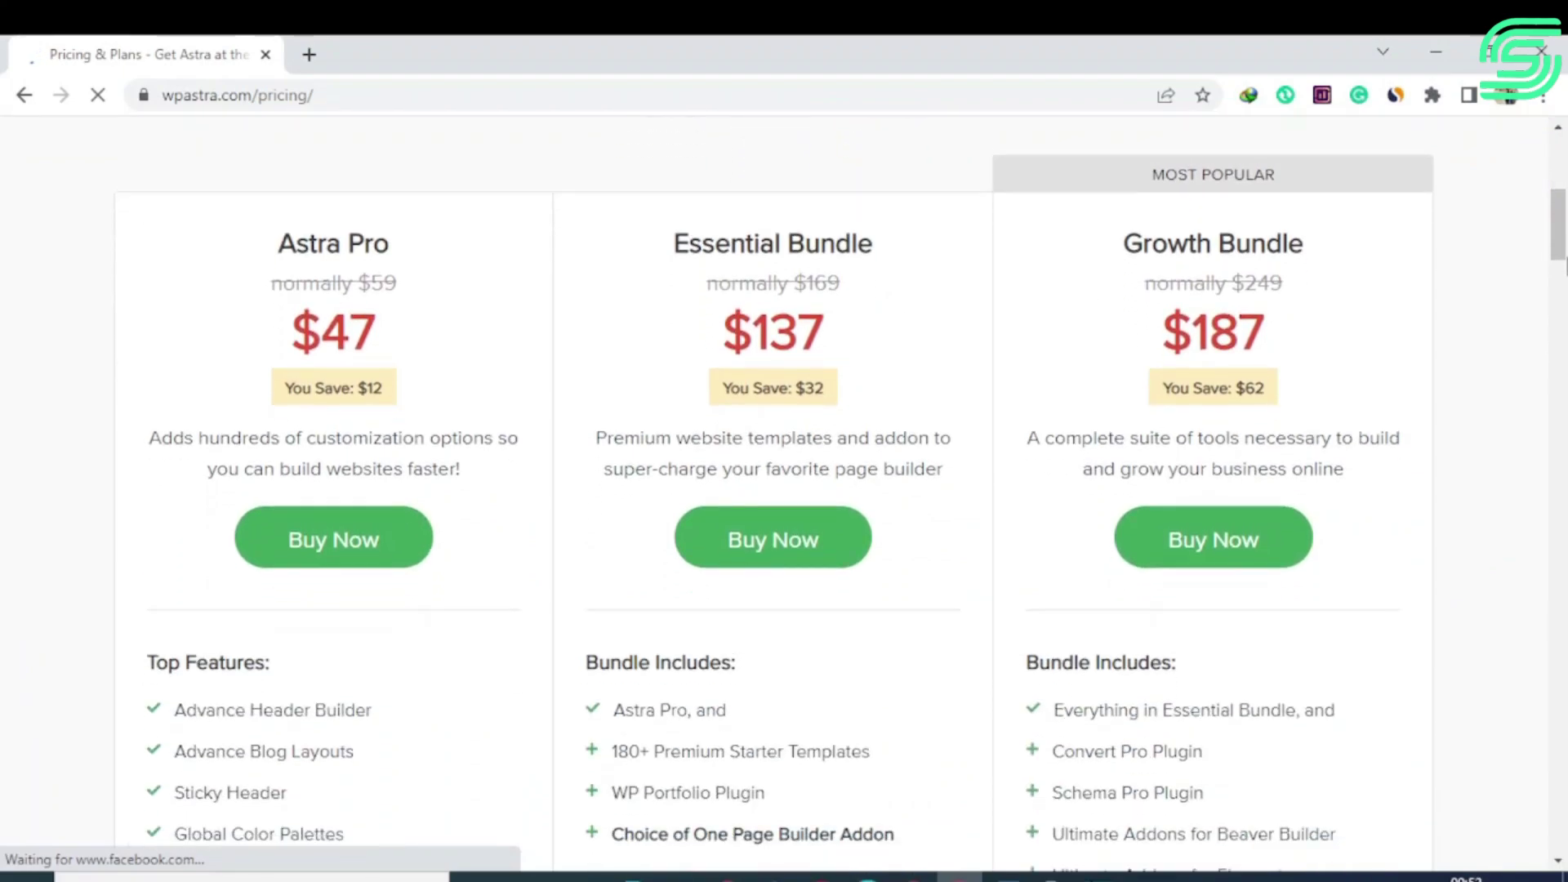
scroll(1079, 228, up, 1)
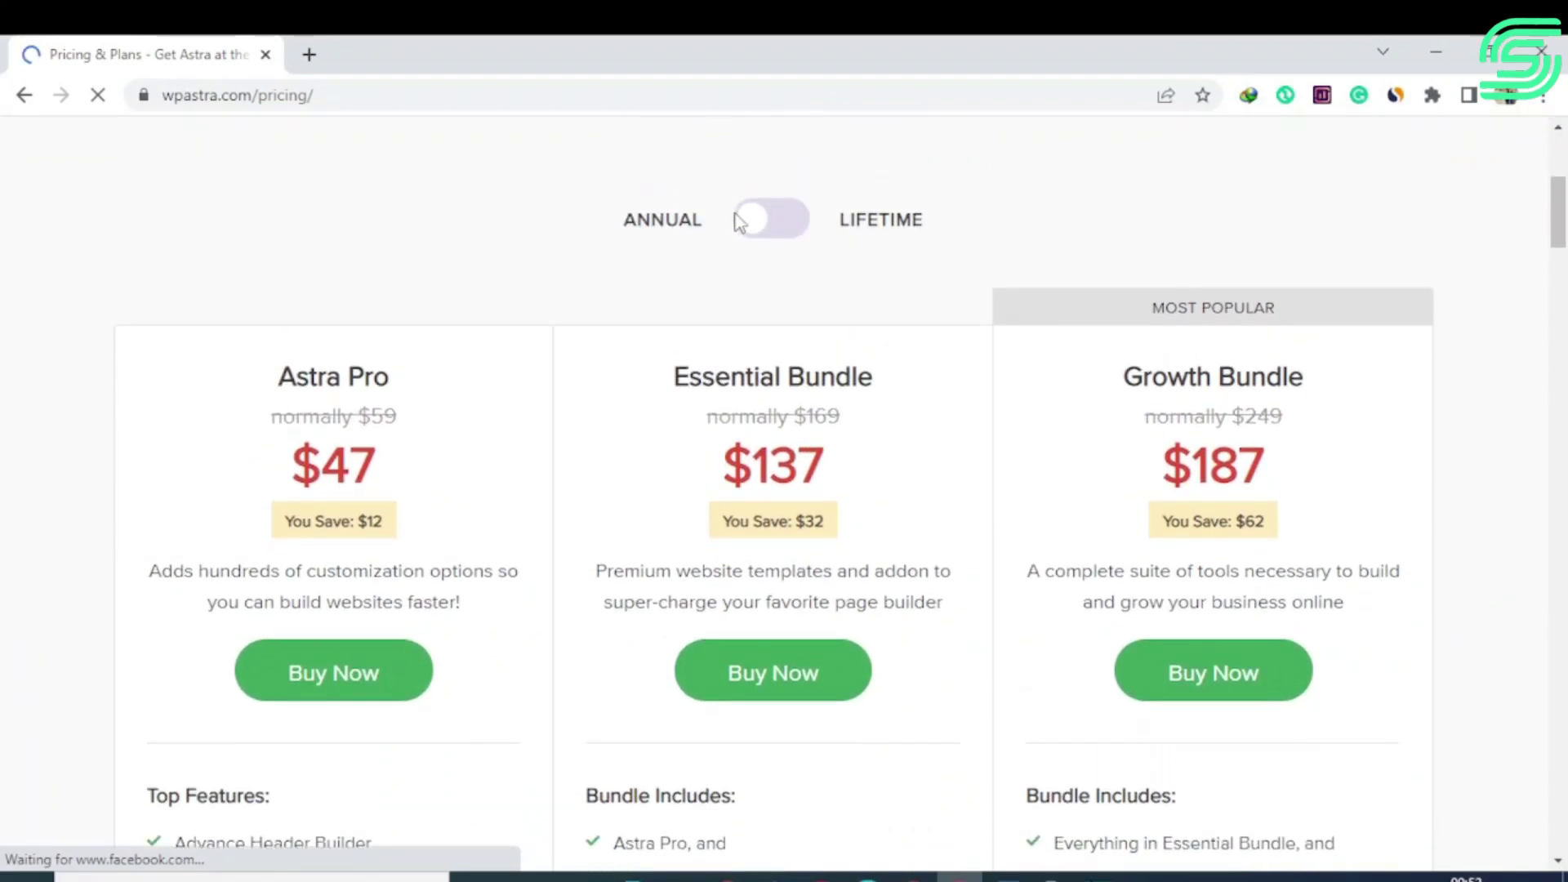
click(748, 222)
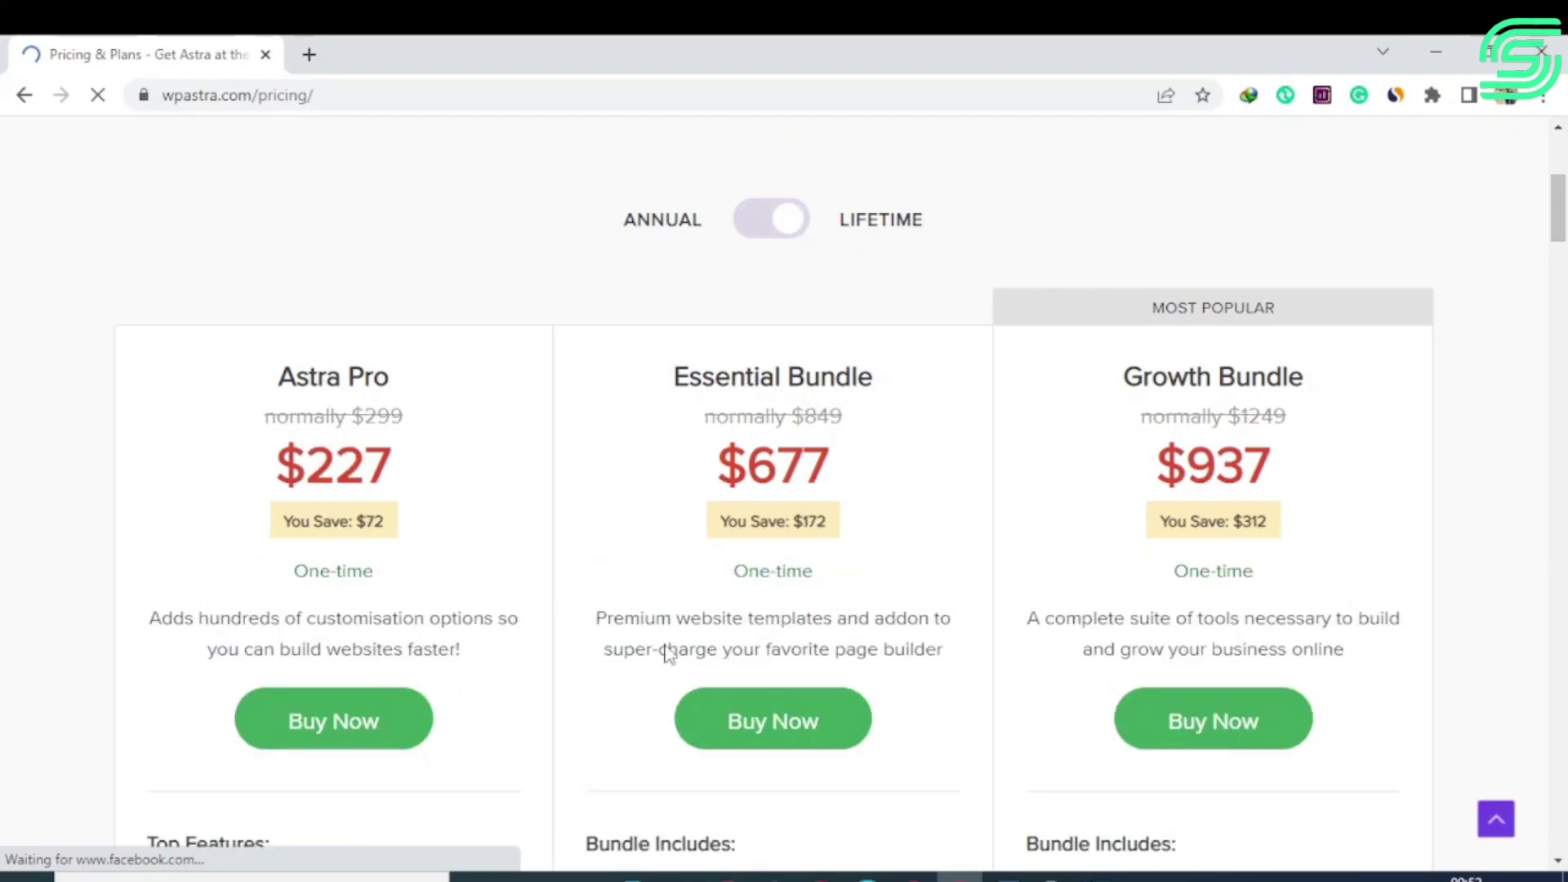
click(793, 223)
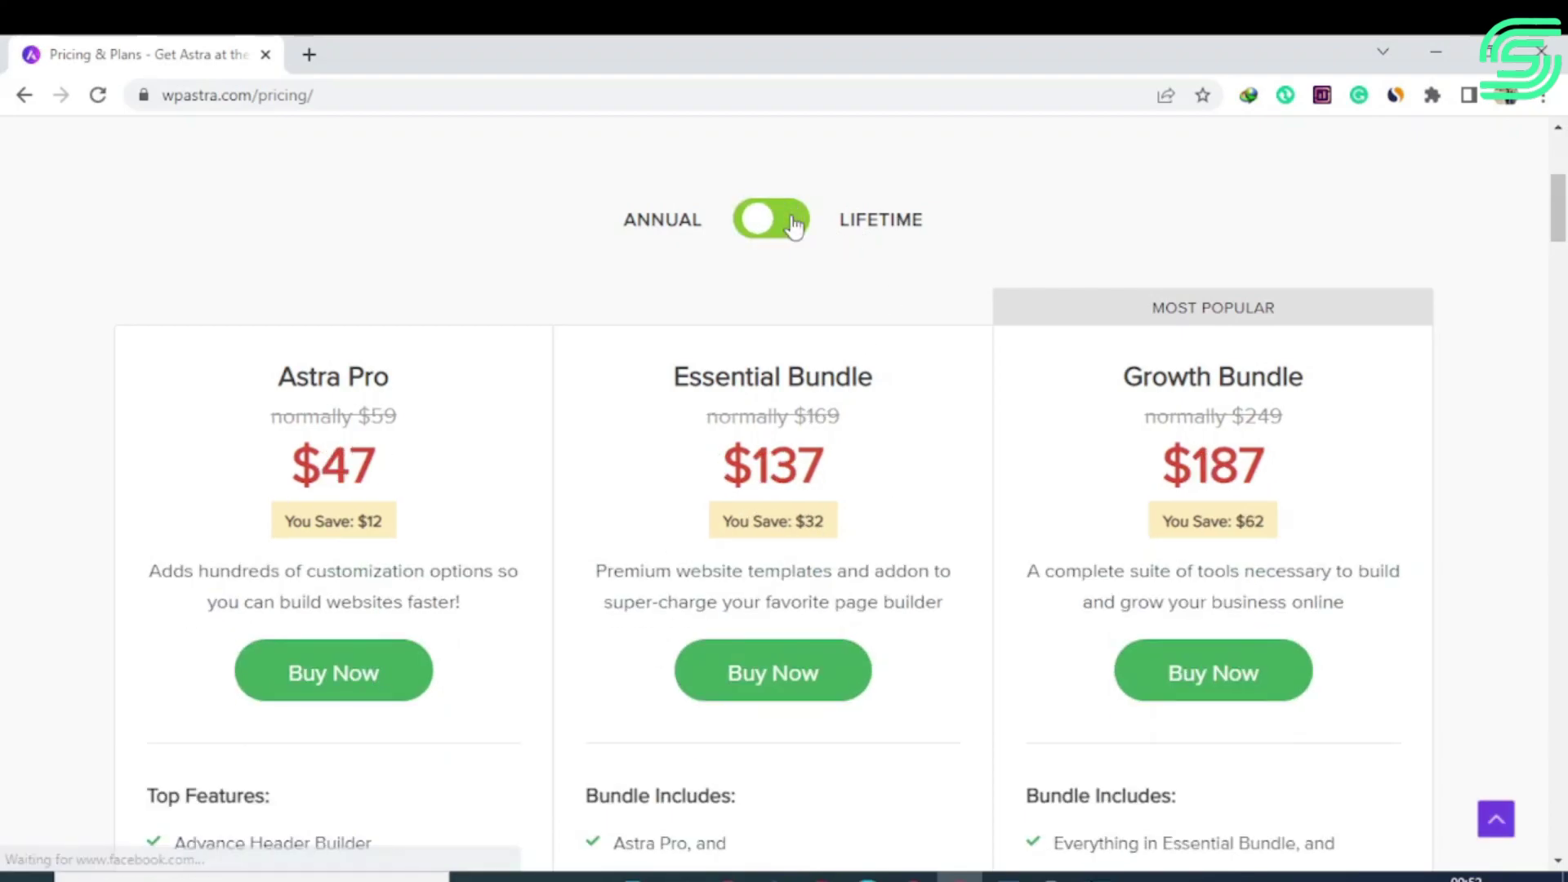
scroll(1450, 218, down, 1)
scroll(1450, 217, down, 1)
scroll(1449, 217, down, 1)
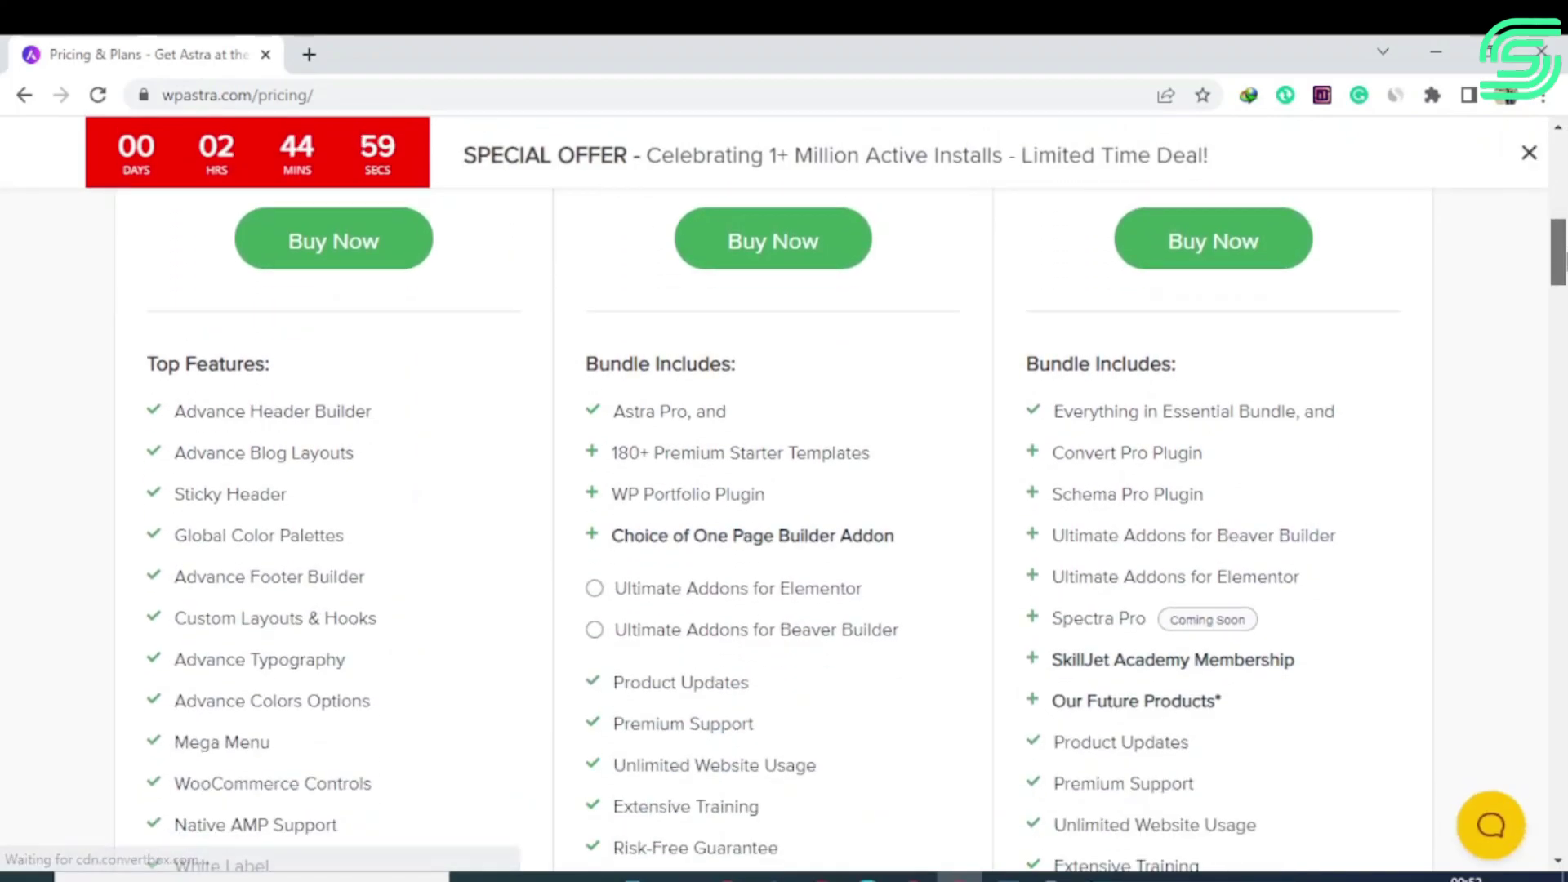
scroll(1563, 261, down, 1)
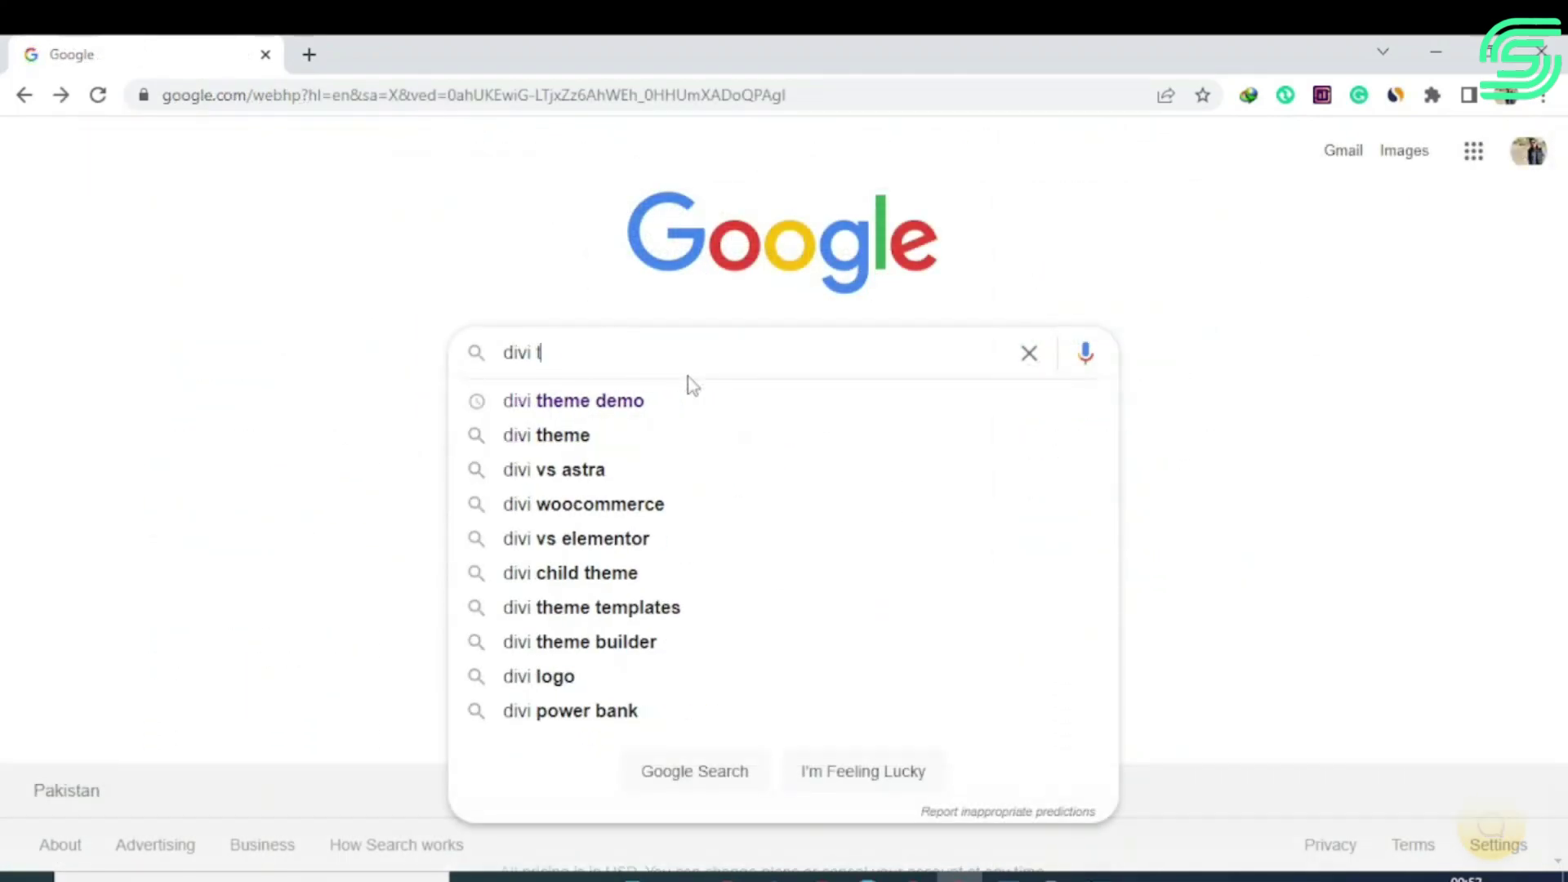
text(d)
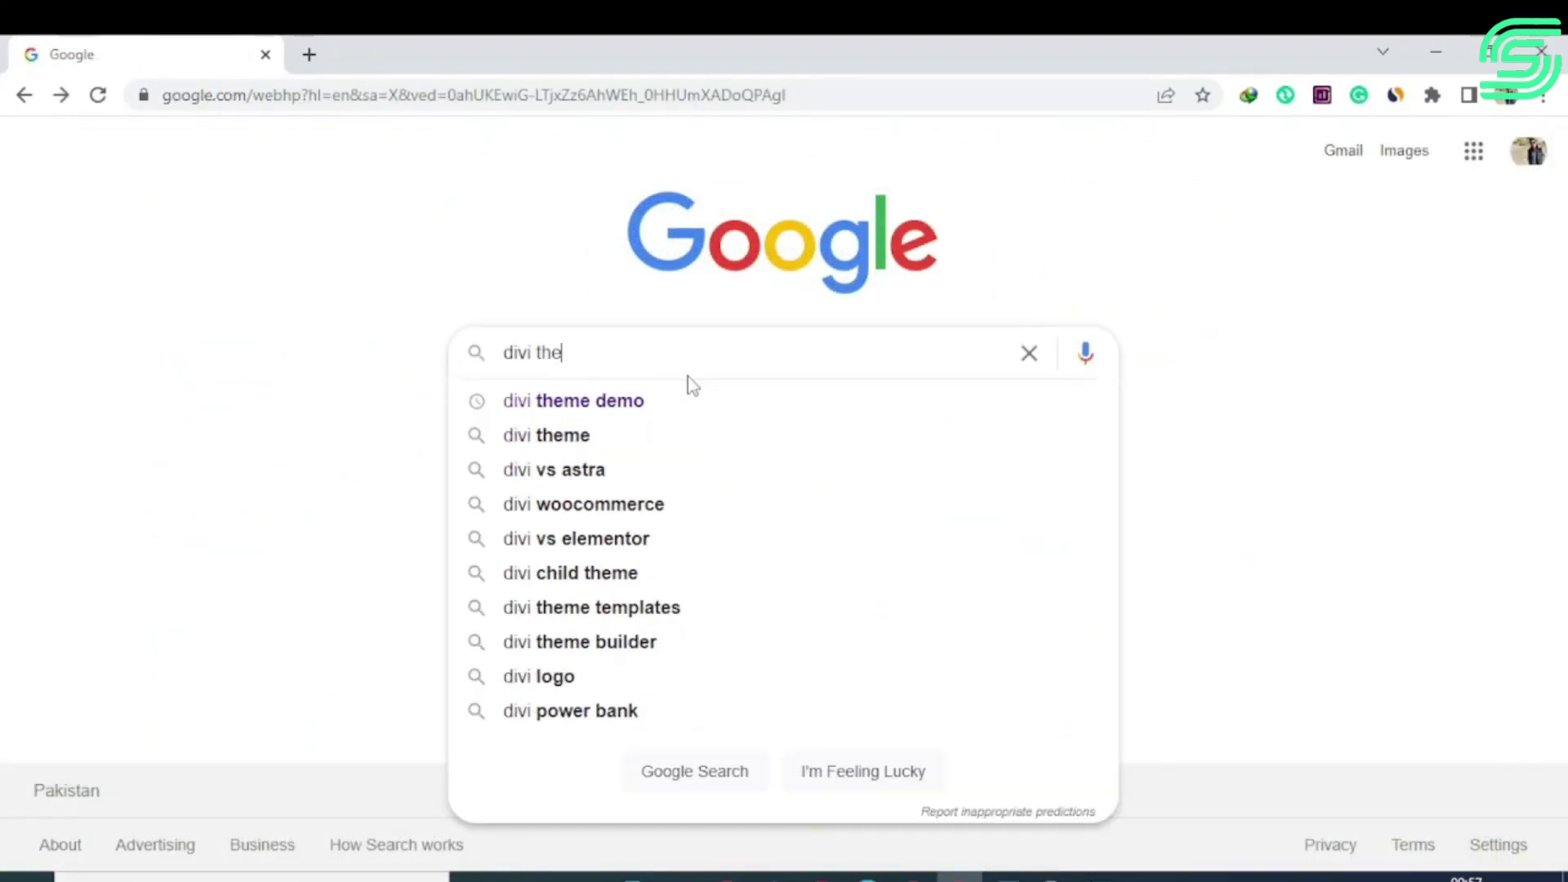
text(me)
Search Google for the Divi theme.
key(Return)
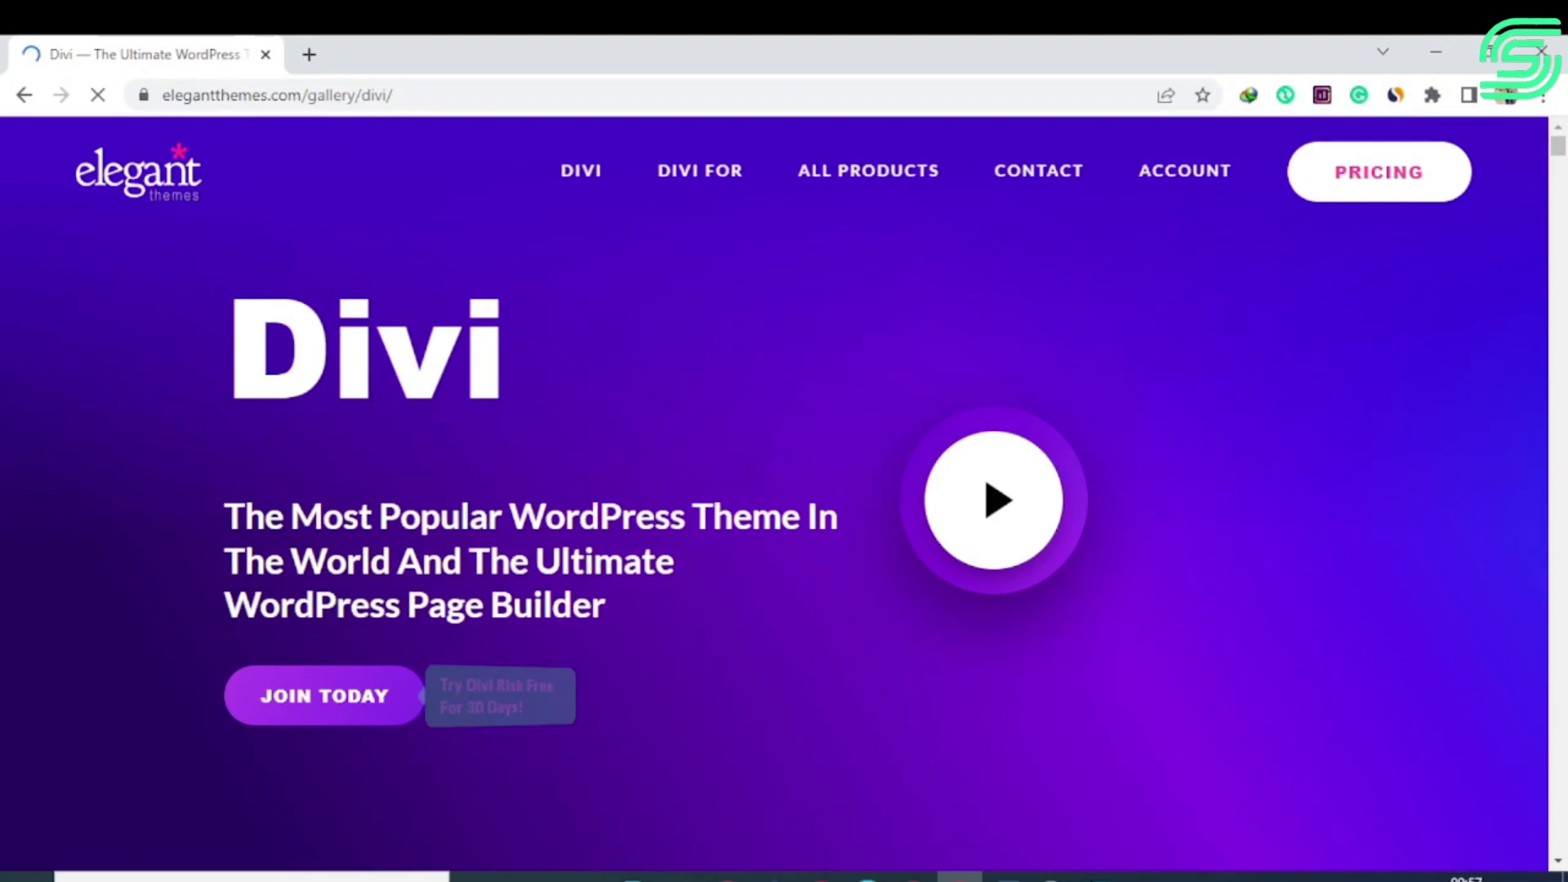
scroll(1563, 165, down, 6)
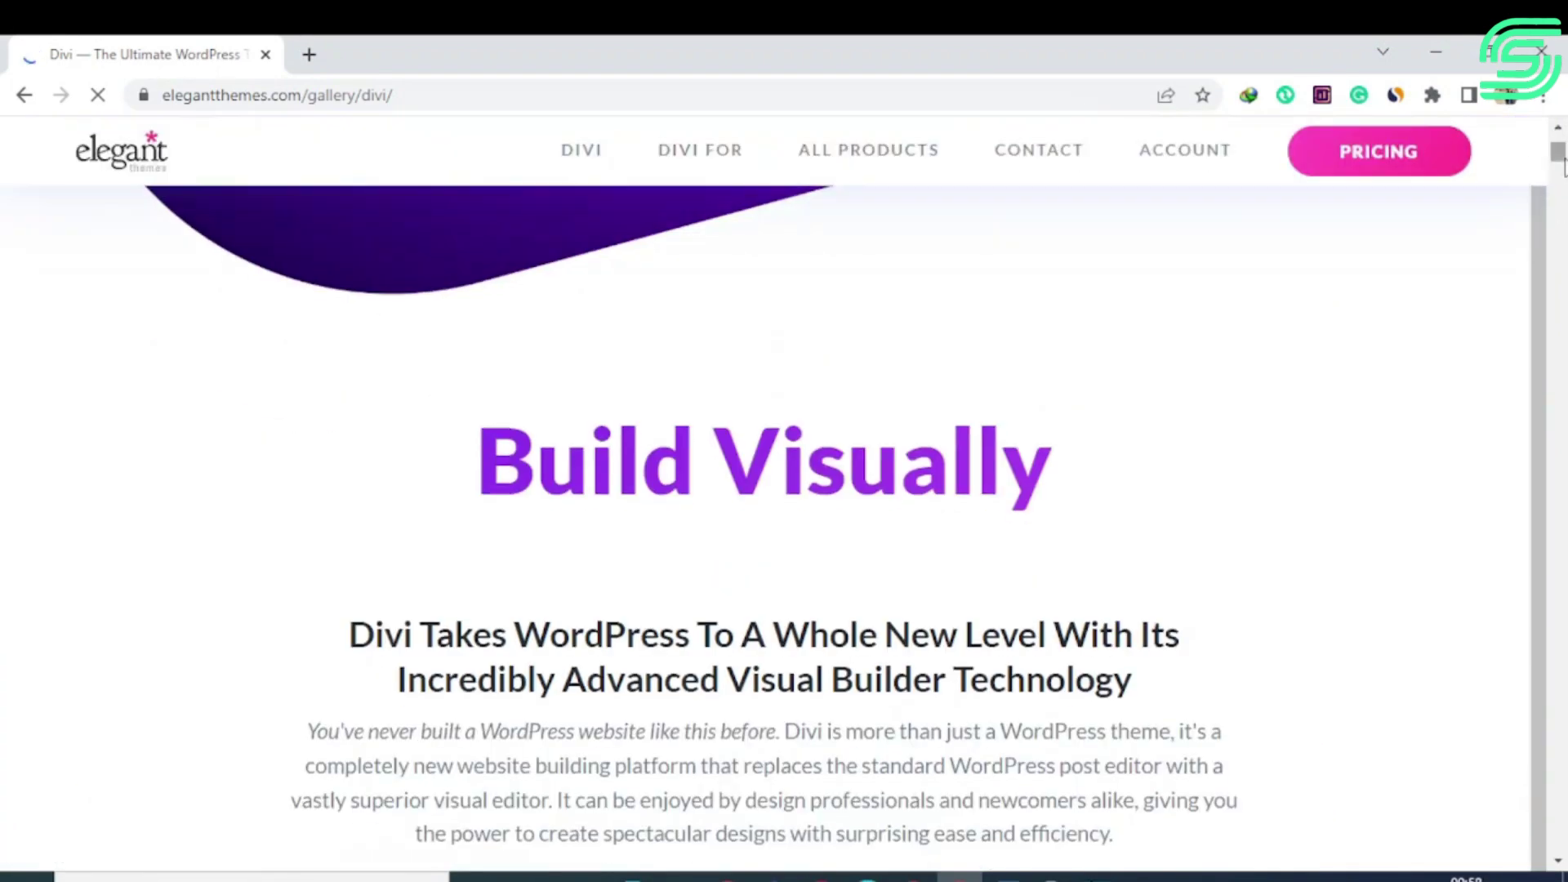
drag(1563, 165, 1564, 182)
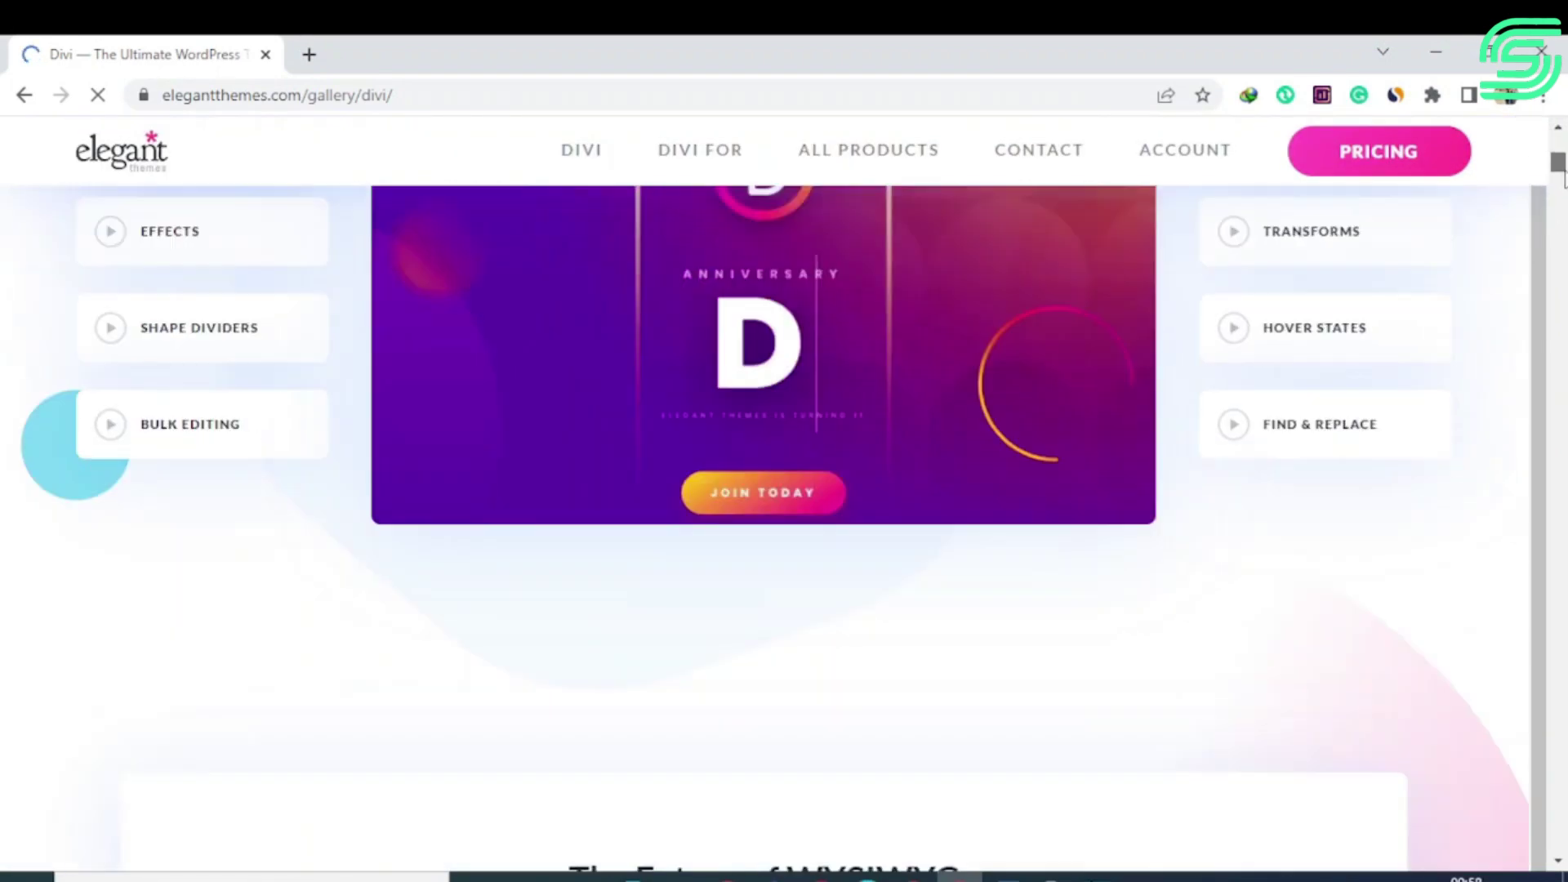
scroll(1564, 181, down, 2)
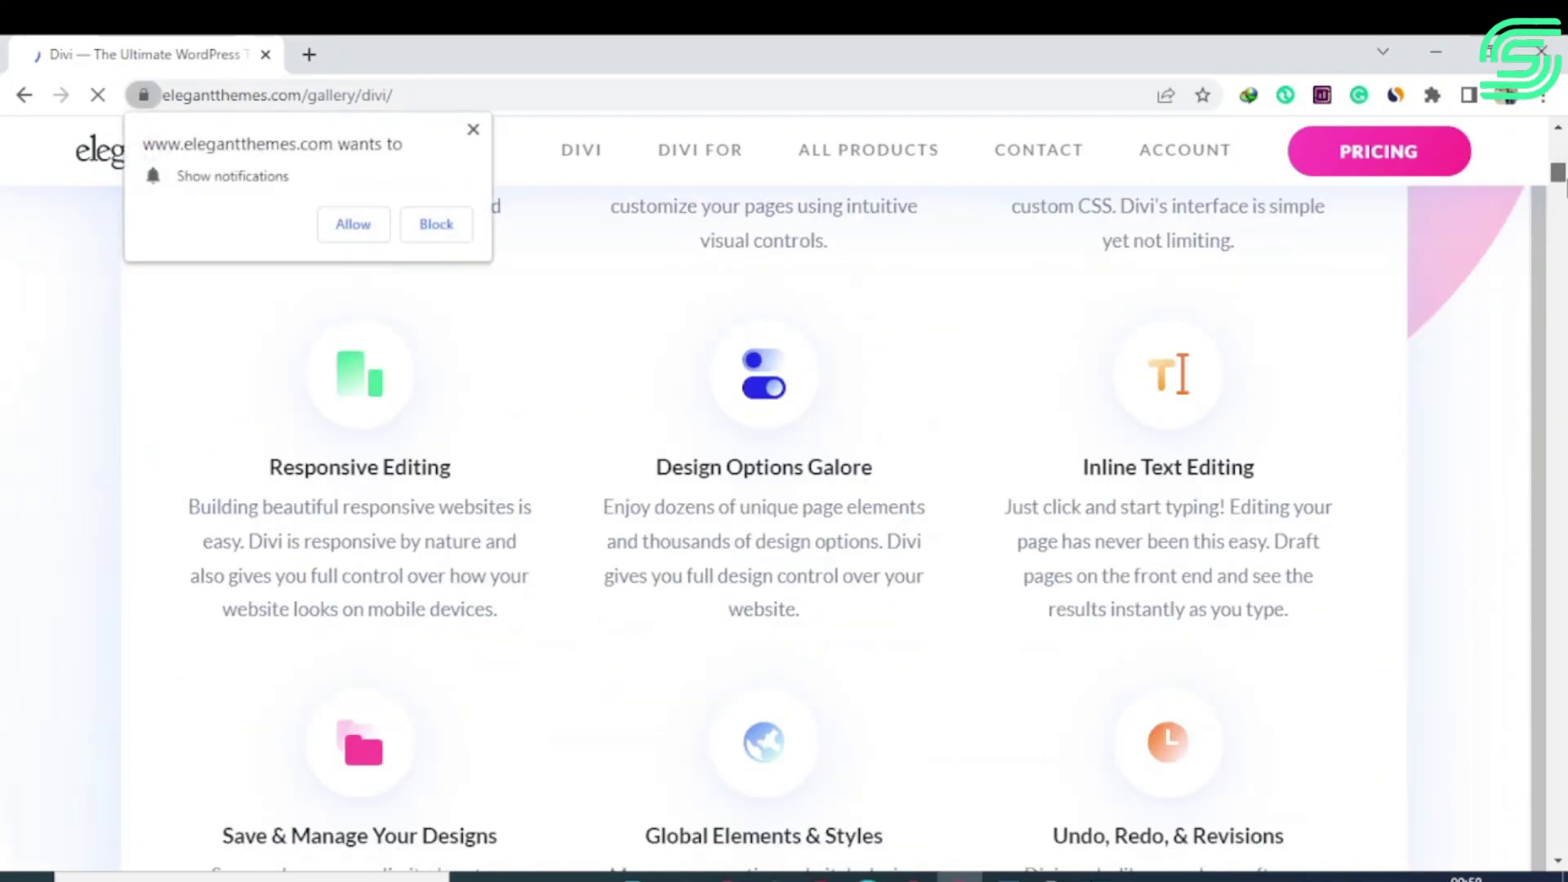
scroll(1563, 182, down, 1)
scroll(1464, 389, down, 10)
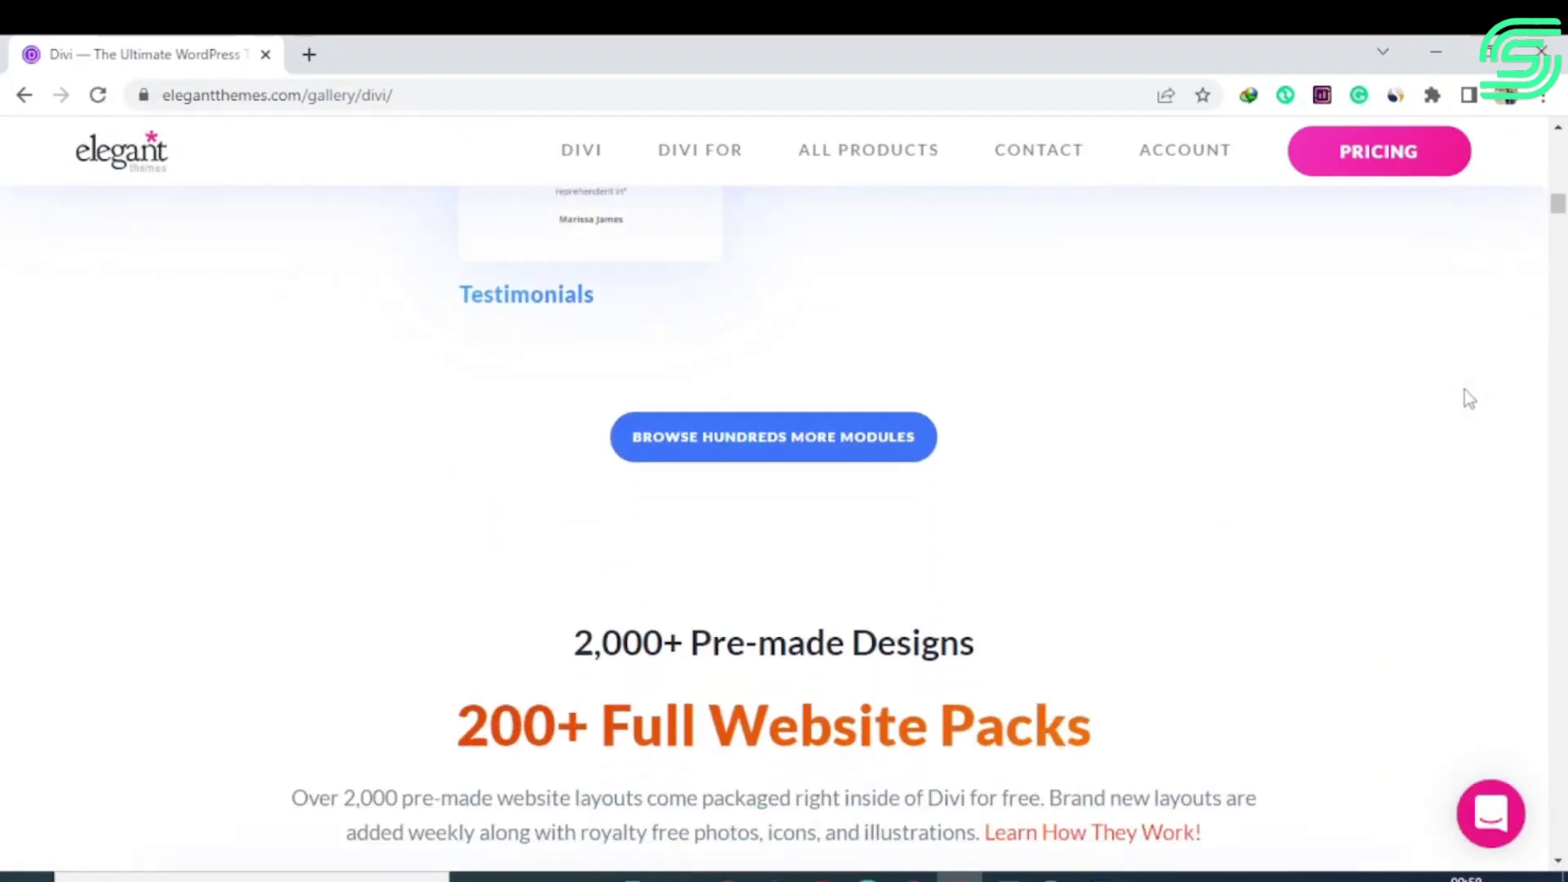
scroll(1464, 390, down, 3)
scroll(1464, 389, down, 1)
scroll(1463, 388, up, 1)
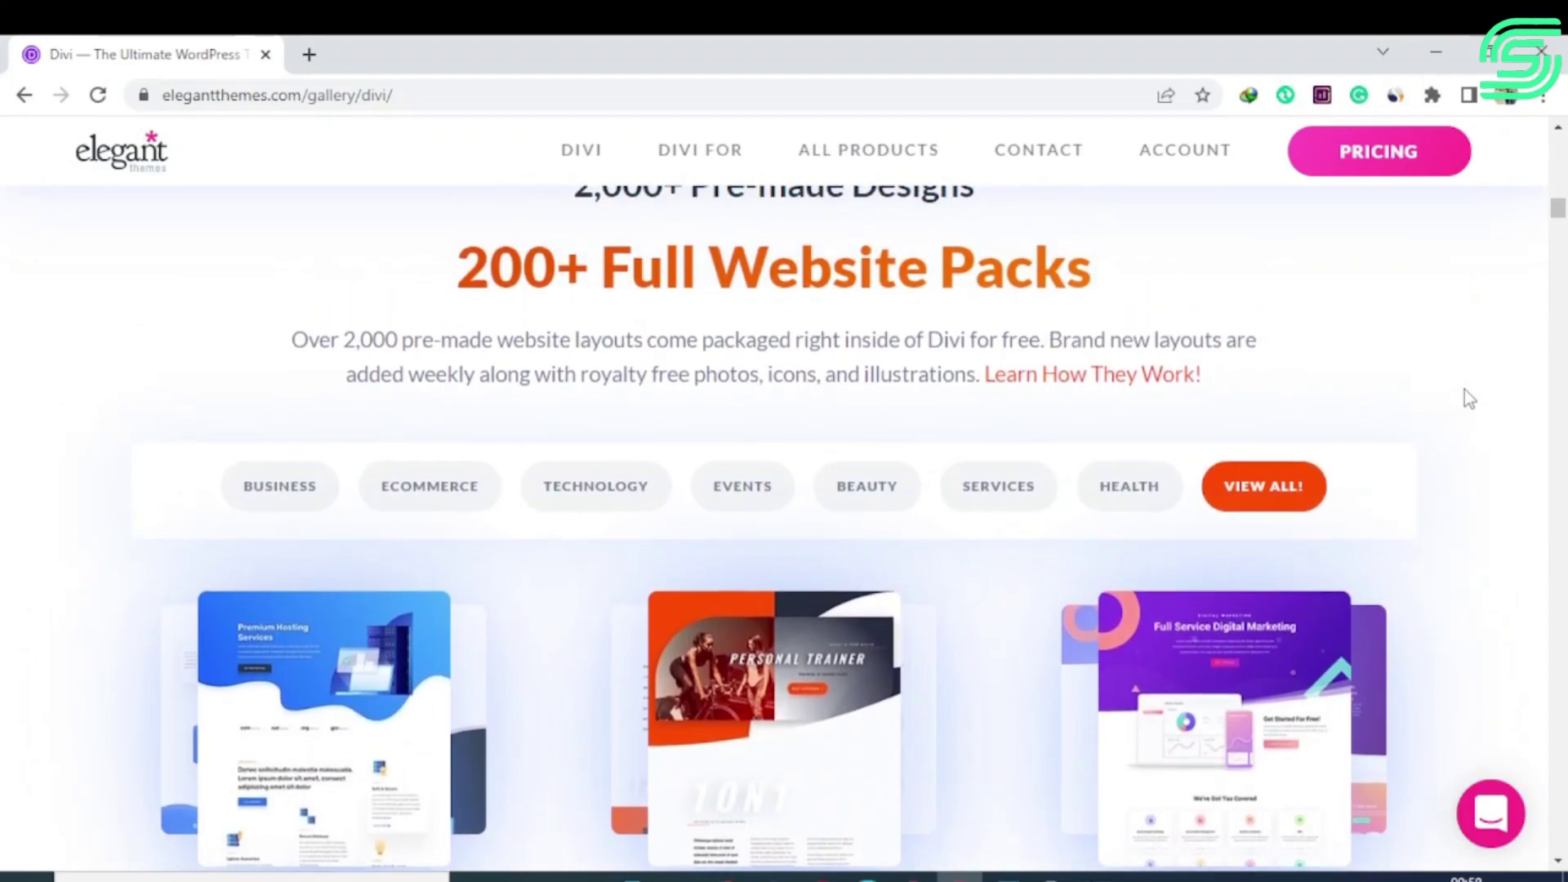
scroll(1465, 388, down, 2)
scroll(1465, 388, down, 2)
scroll(1464, 389, down, 2)
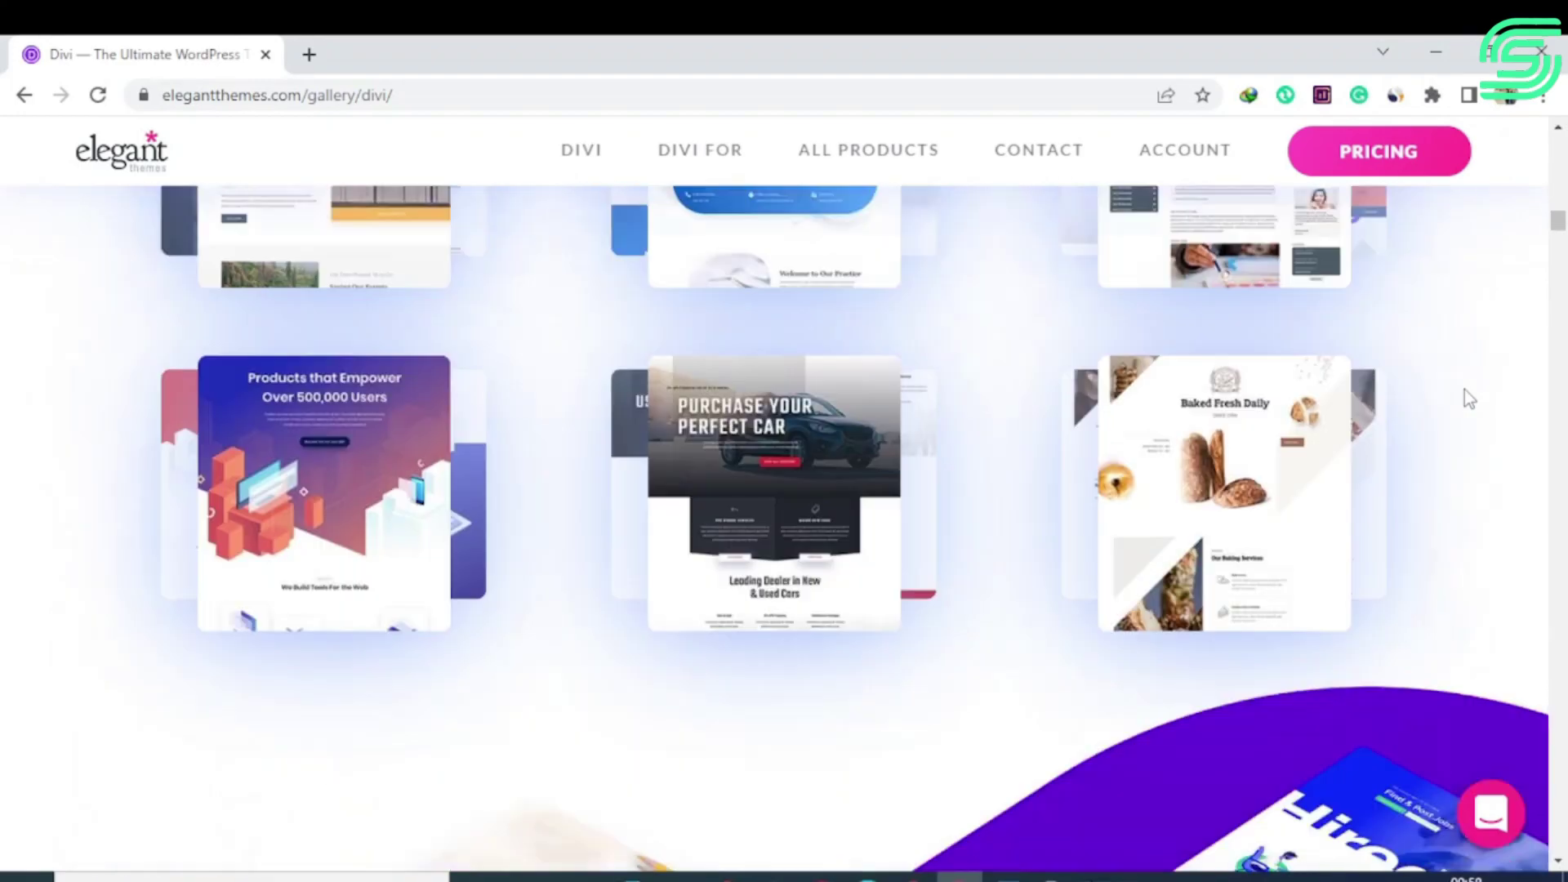
scroll(1465, 388, down, 1)
mouse_move(869, 150)
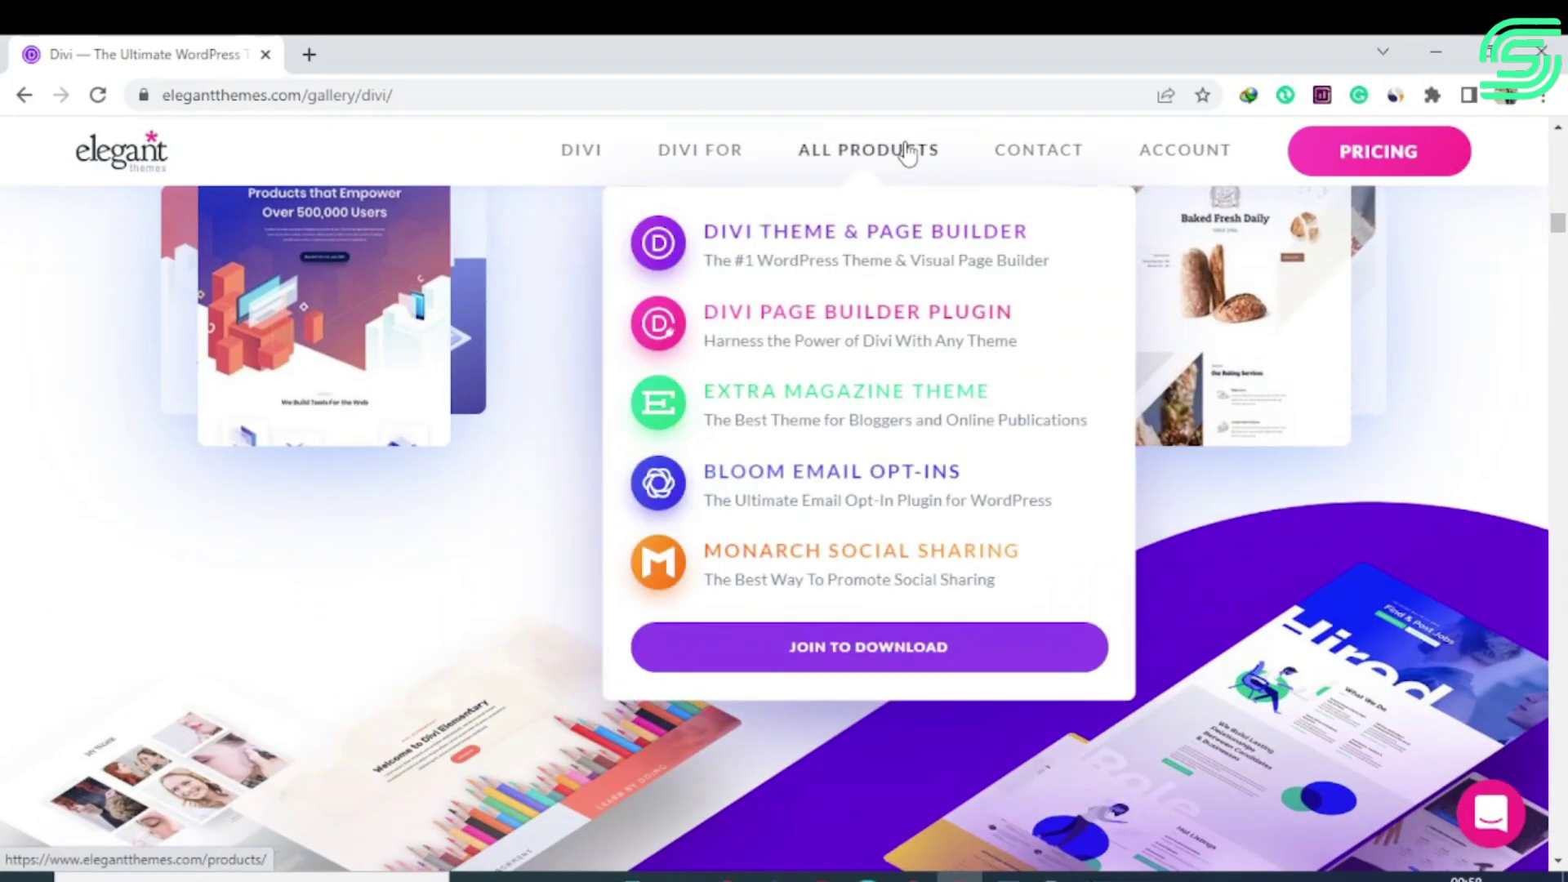
Browse Elegant Themes' products and open the Divi page, dismissing the notification prompt.
click(907, 151)
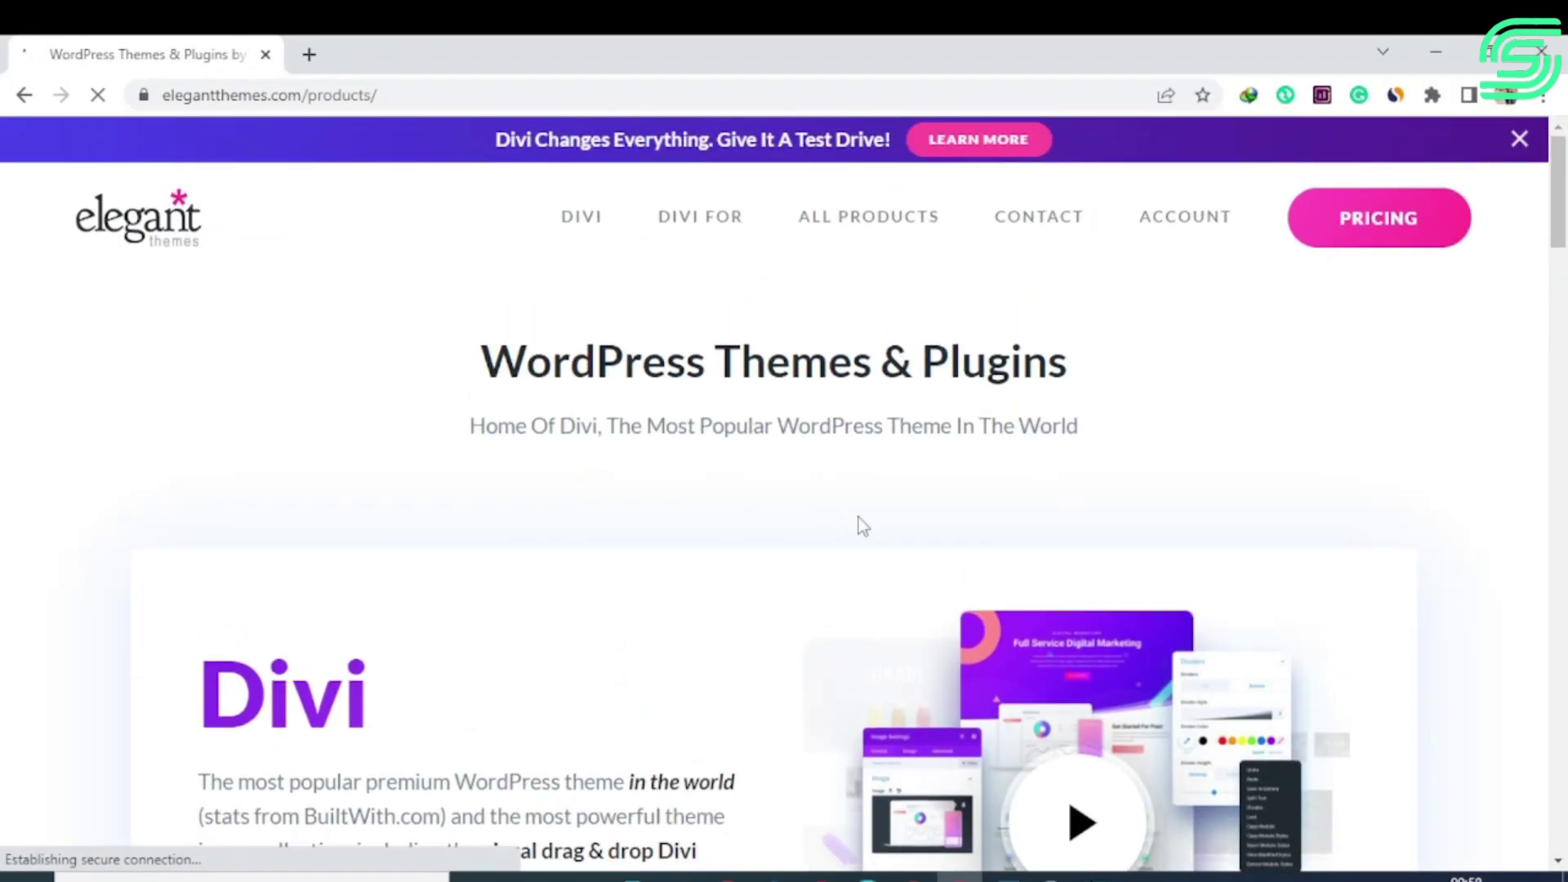
scroll(1384, 312, down, 1)
scroll(1383, 313, down, 5)
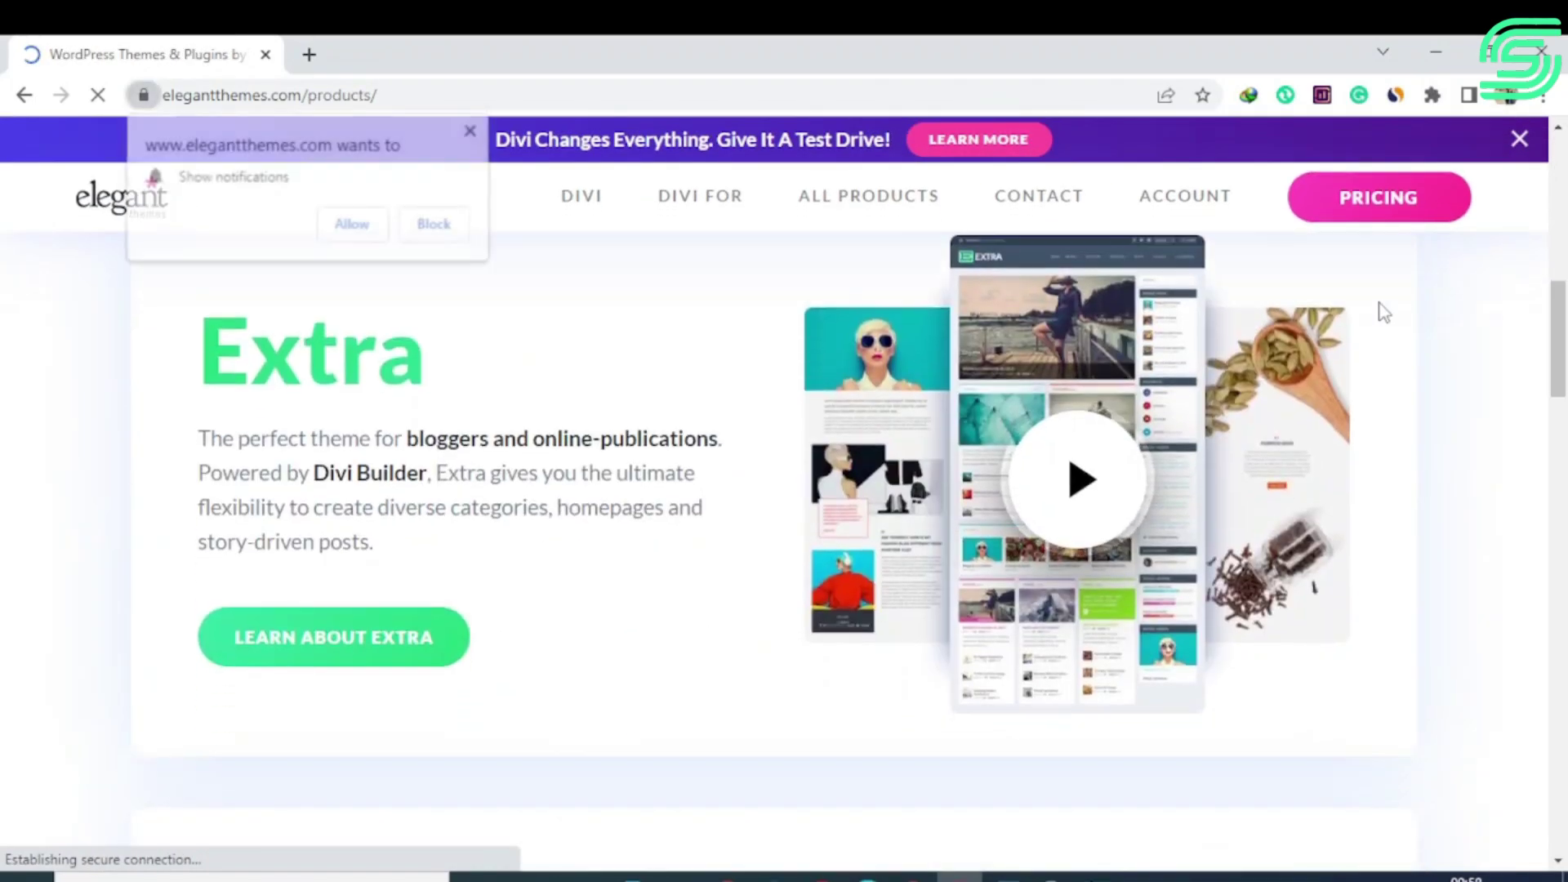
scroll(1384, 313, down, 1)
scroll(1383, 313, down, 2)
scroll(1384, 312, down, 2)
scroll(1383, 313, down, 4)
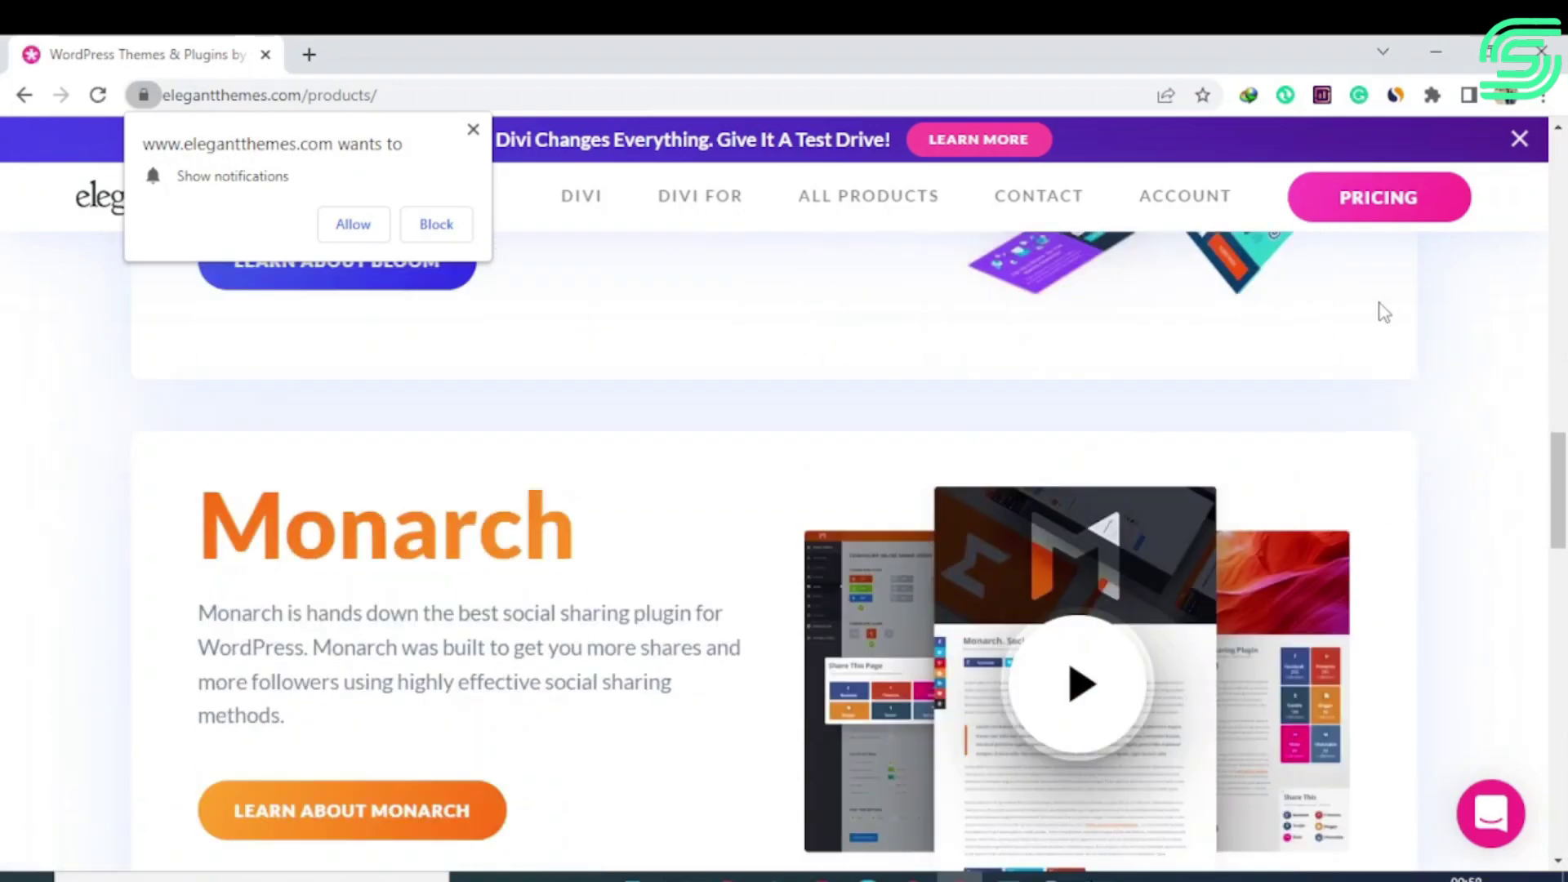
scroll(1384, 313, down, 2)
scroll(1383, 312, down, 3)
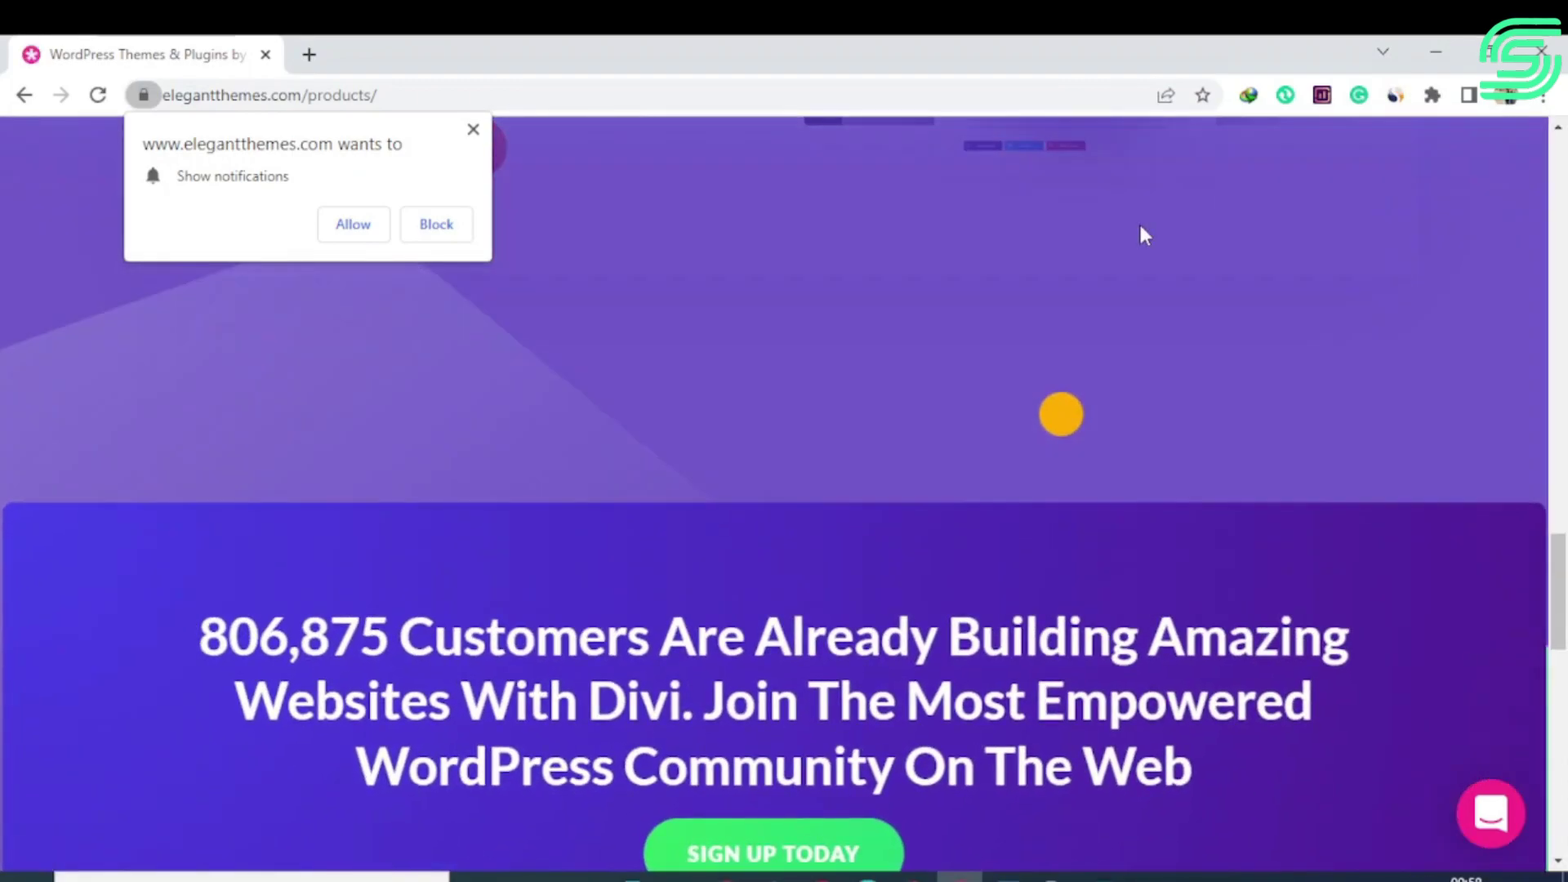
scroll(1141, 234, up, 3)
scroll(1140, 233, up, 3)
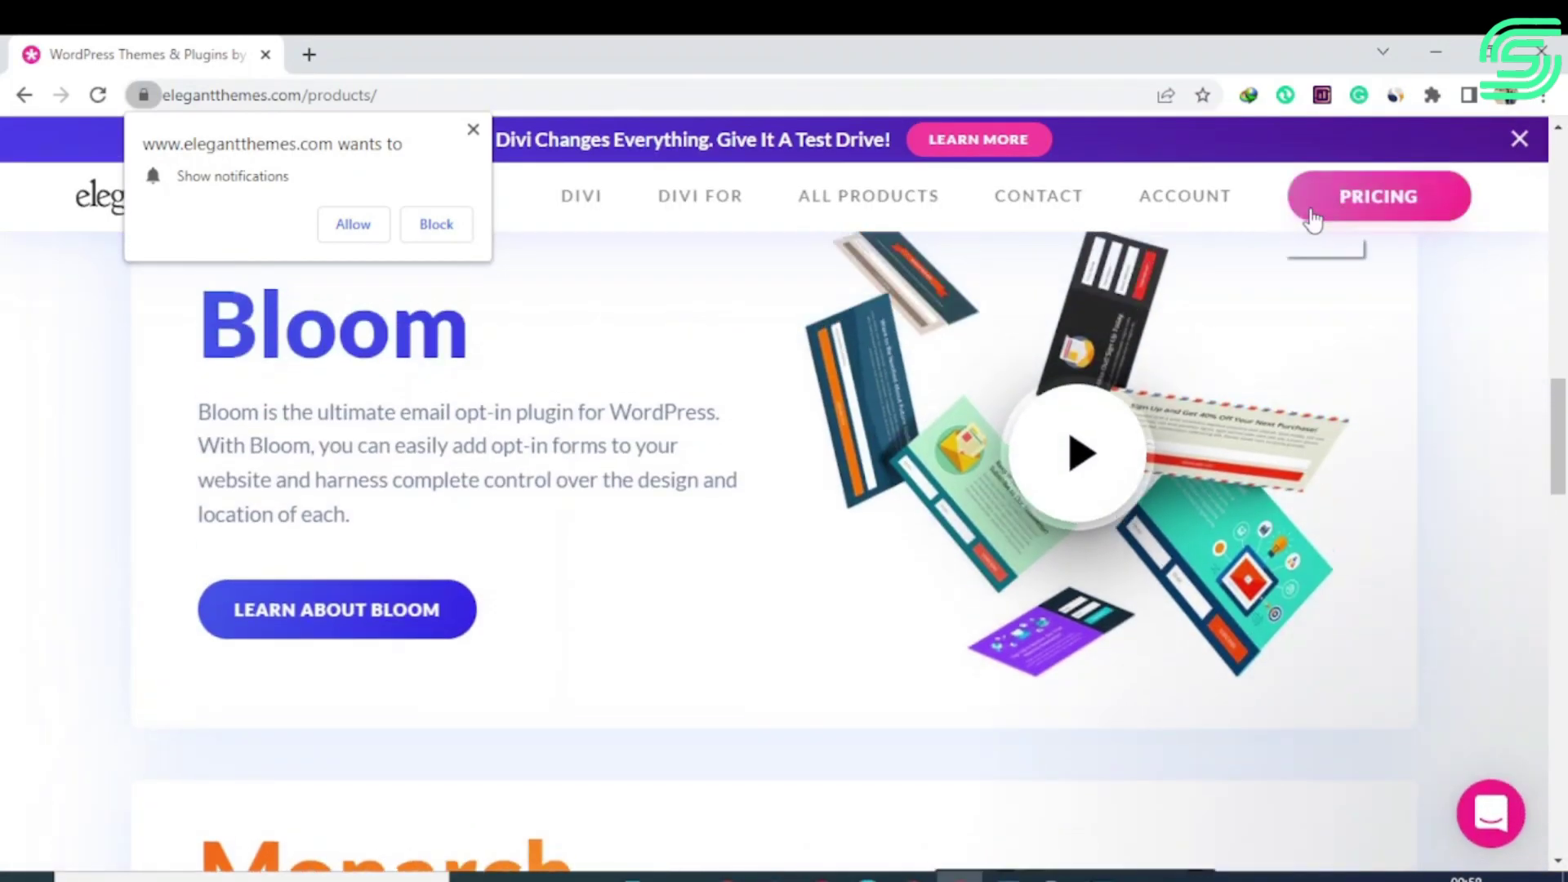
scroll(702, 292, up, 10)
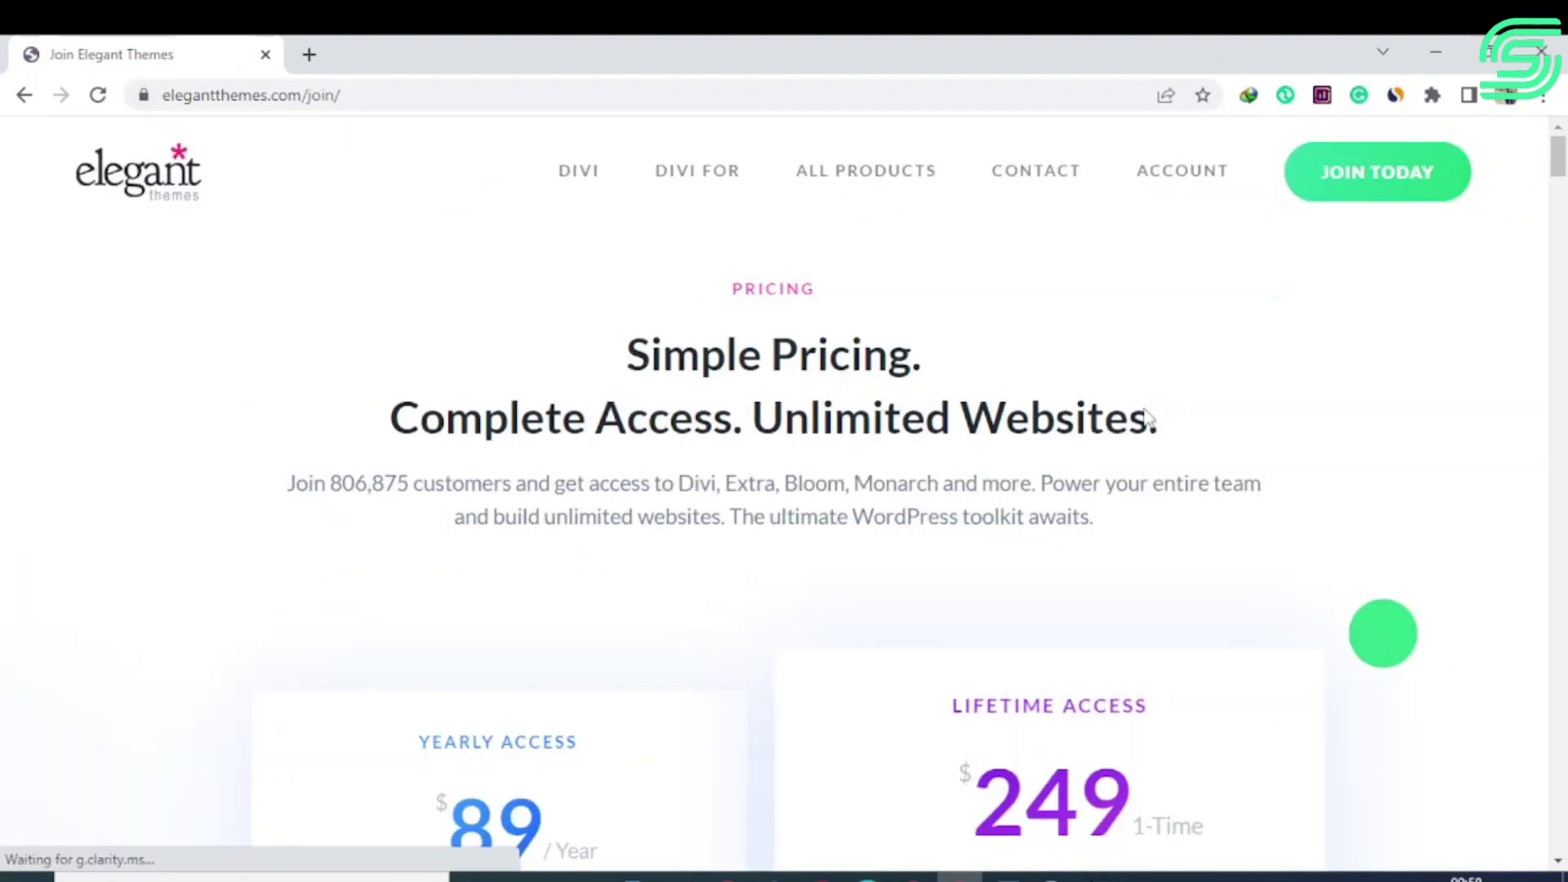
scroll(1496, 245, down, 3)
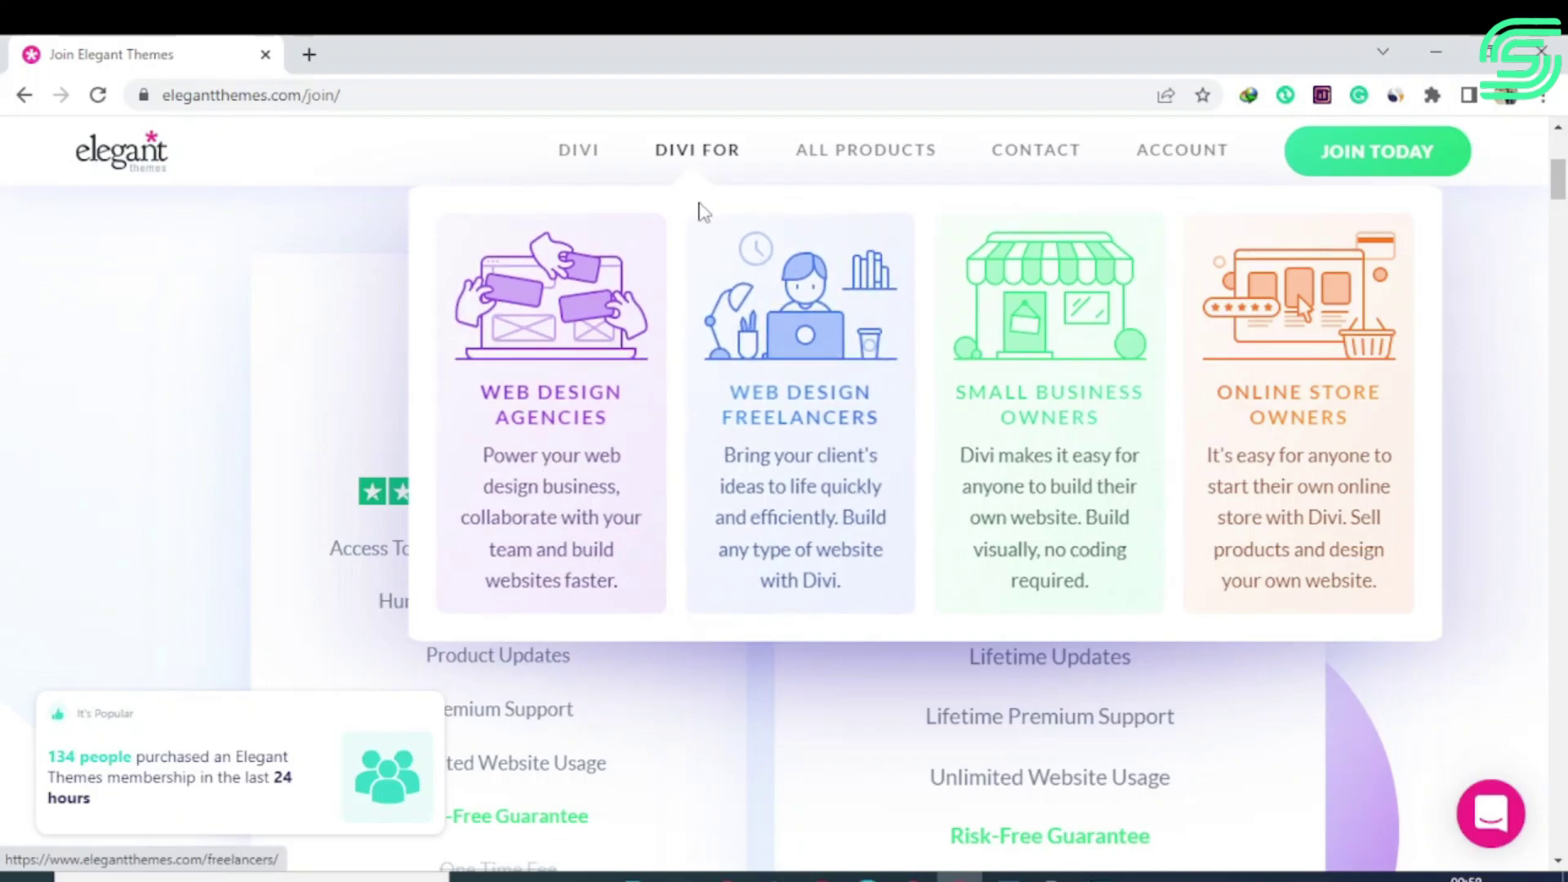
click(579, 148)
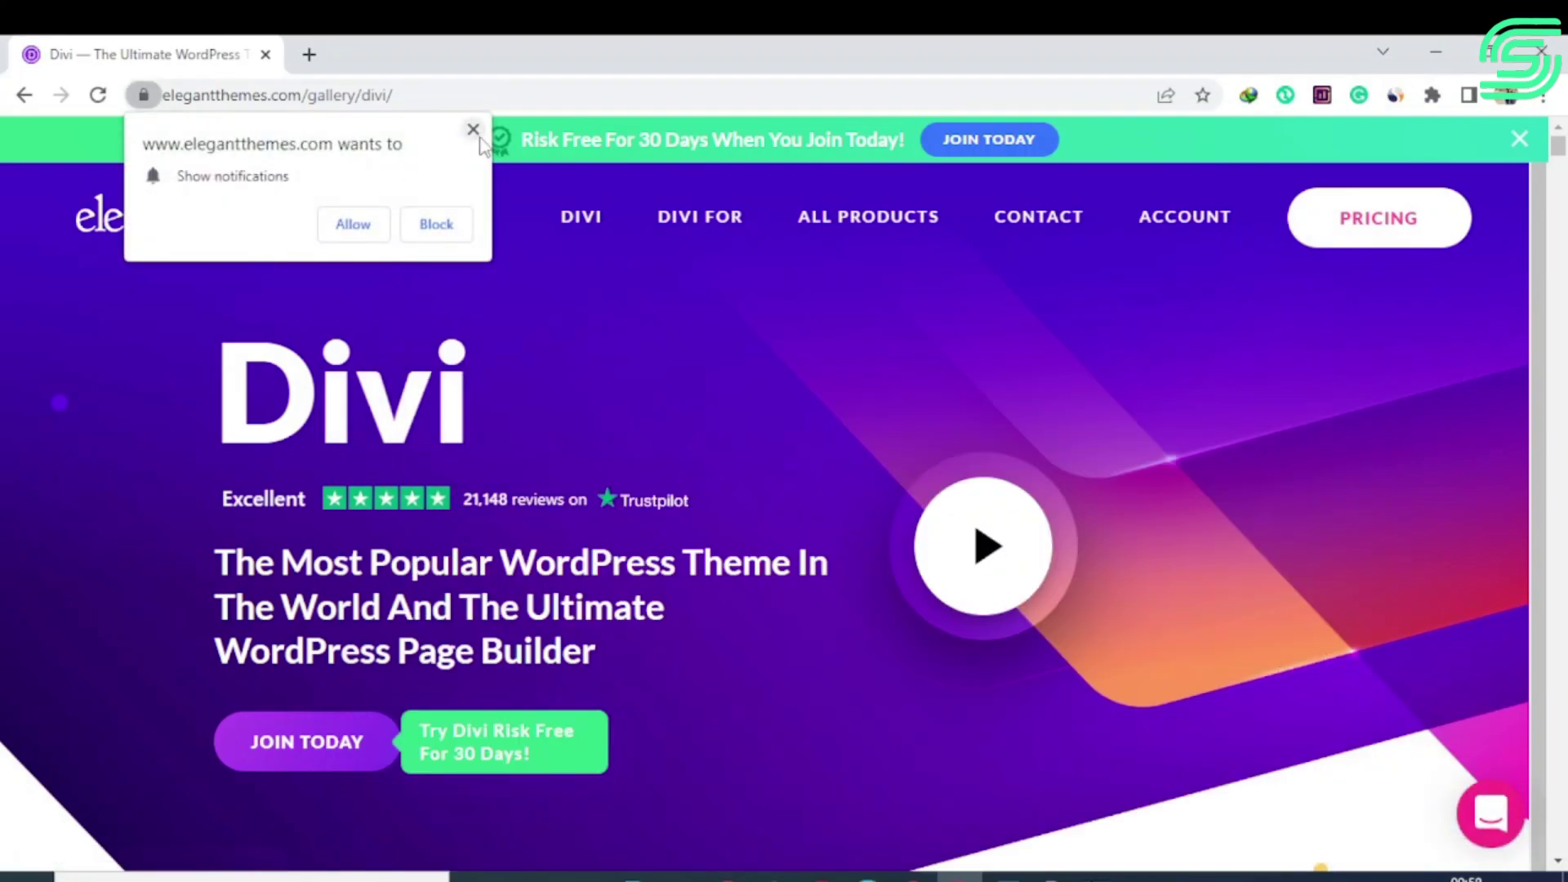
click(473, 128)
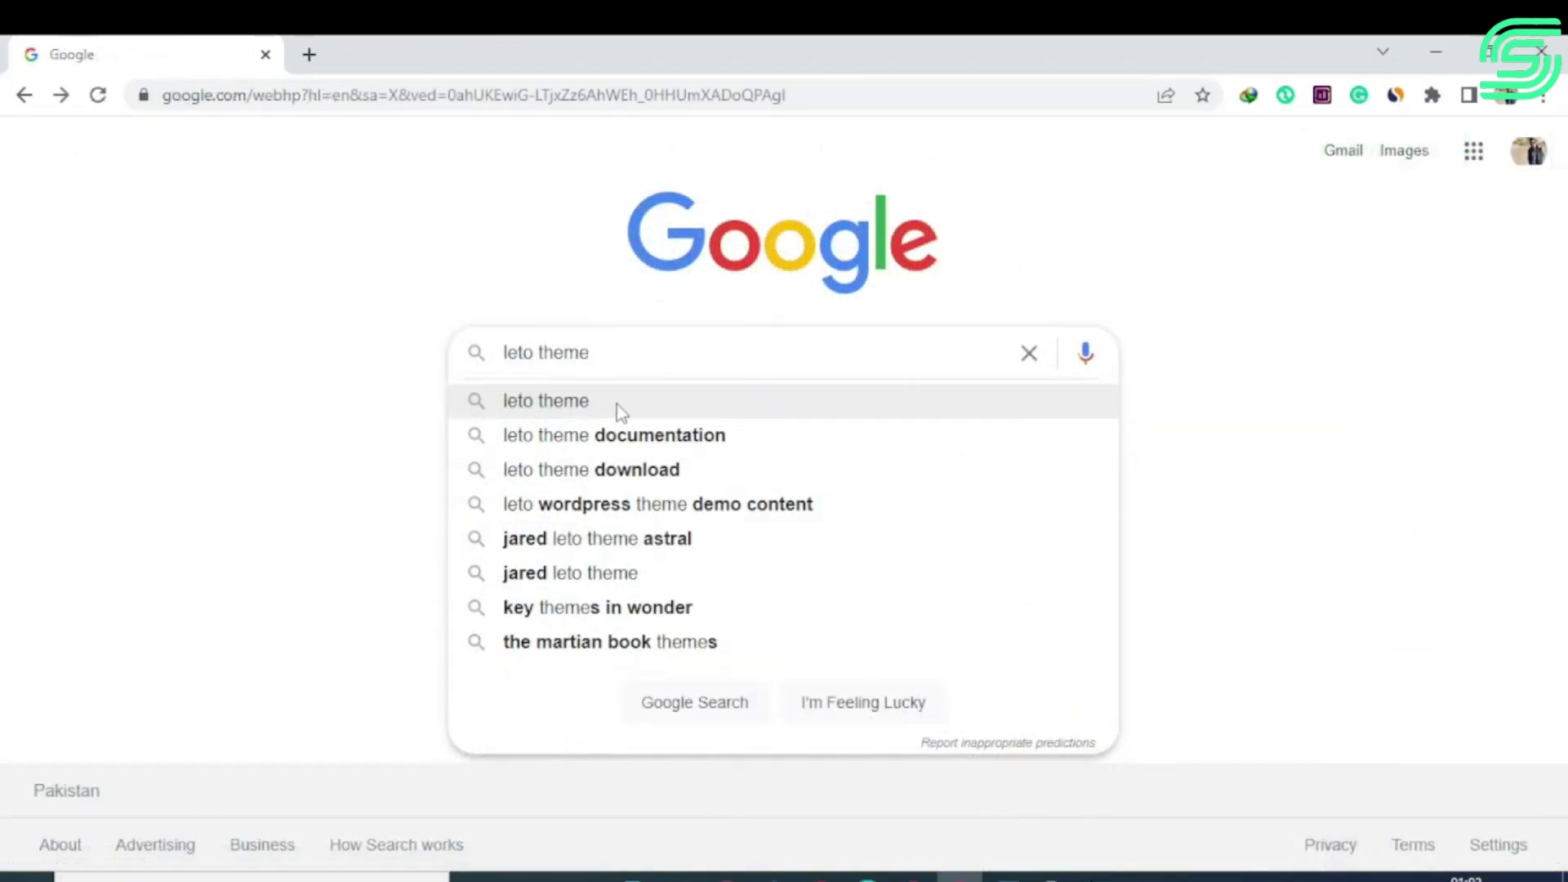
Open the Leto live demo on aThemes and preview it at phone width.
click(615, 403)
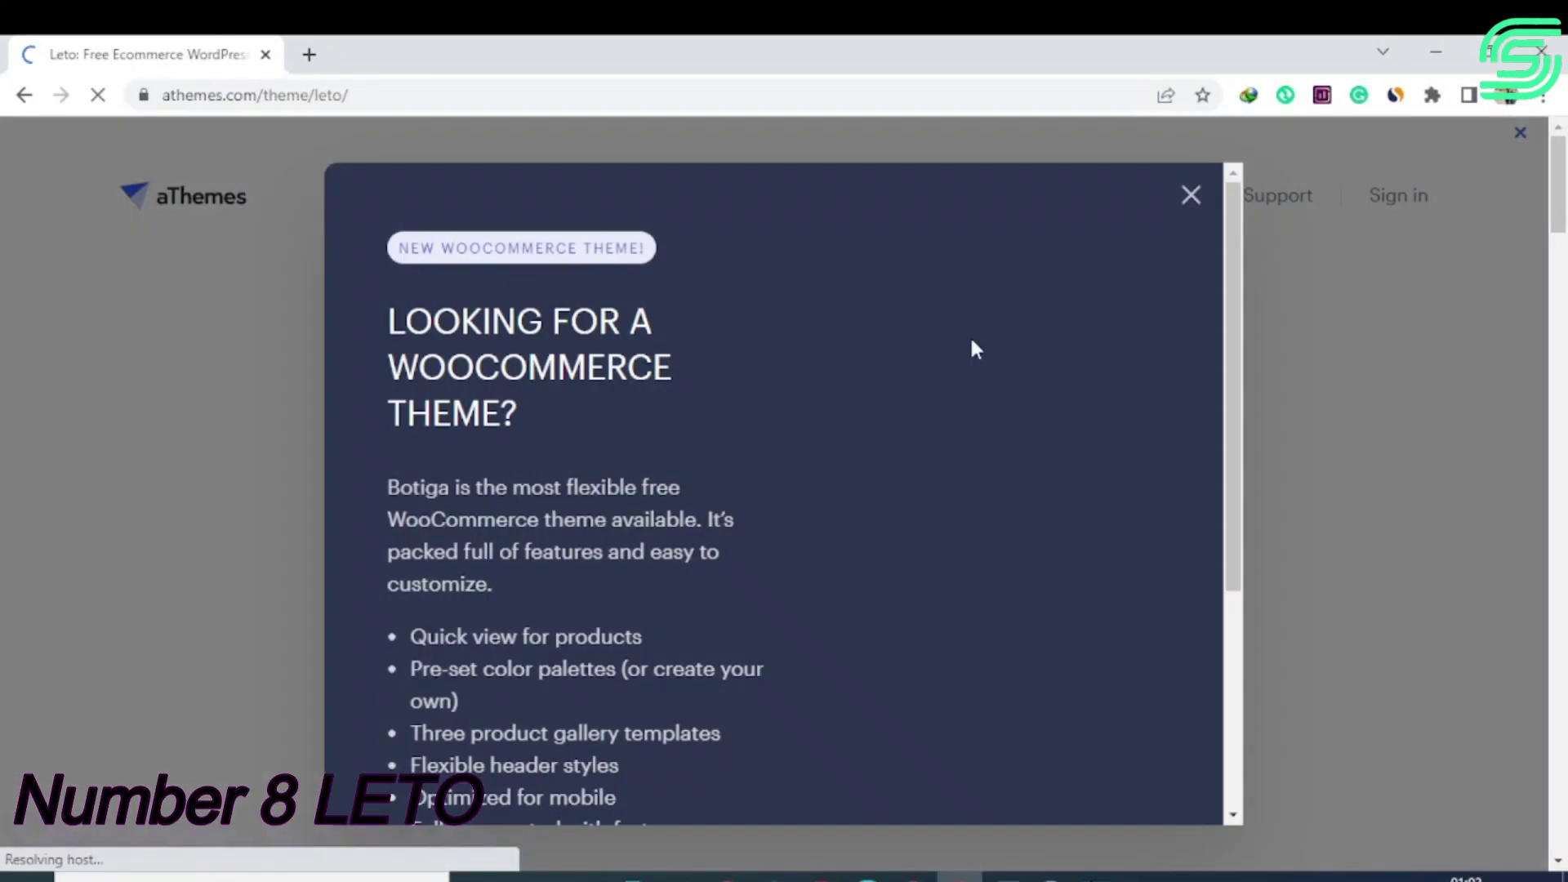
click(1190, 194)
mouse_move(1559, 203)
mouse_down()
mouse_move(1564, 843)
mouse_move(1564, 233)
mouse_move(1559, 723)
mouse_move(1529, 856)
mouse_up()
click(692, 486)
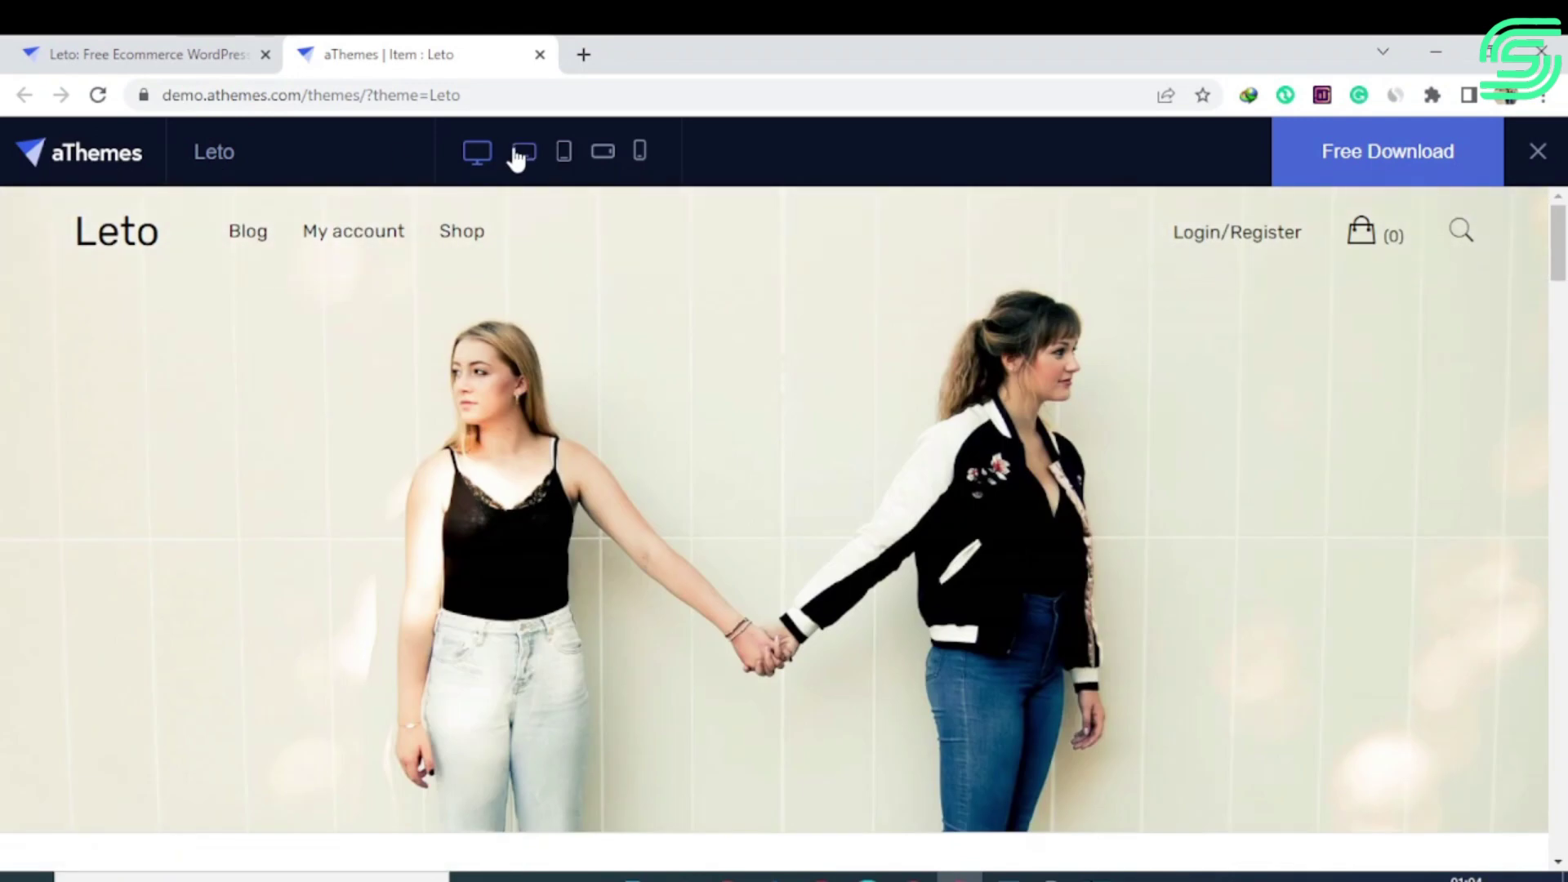
click(520, 155)
click(602, 154)
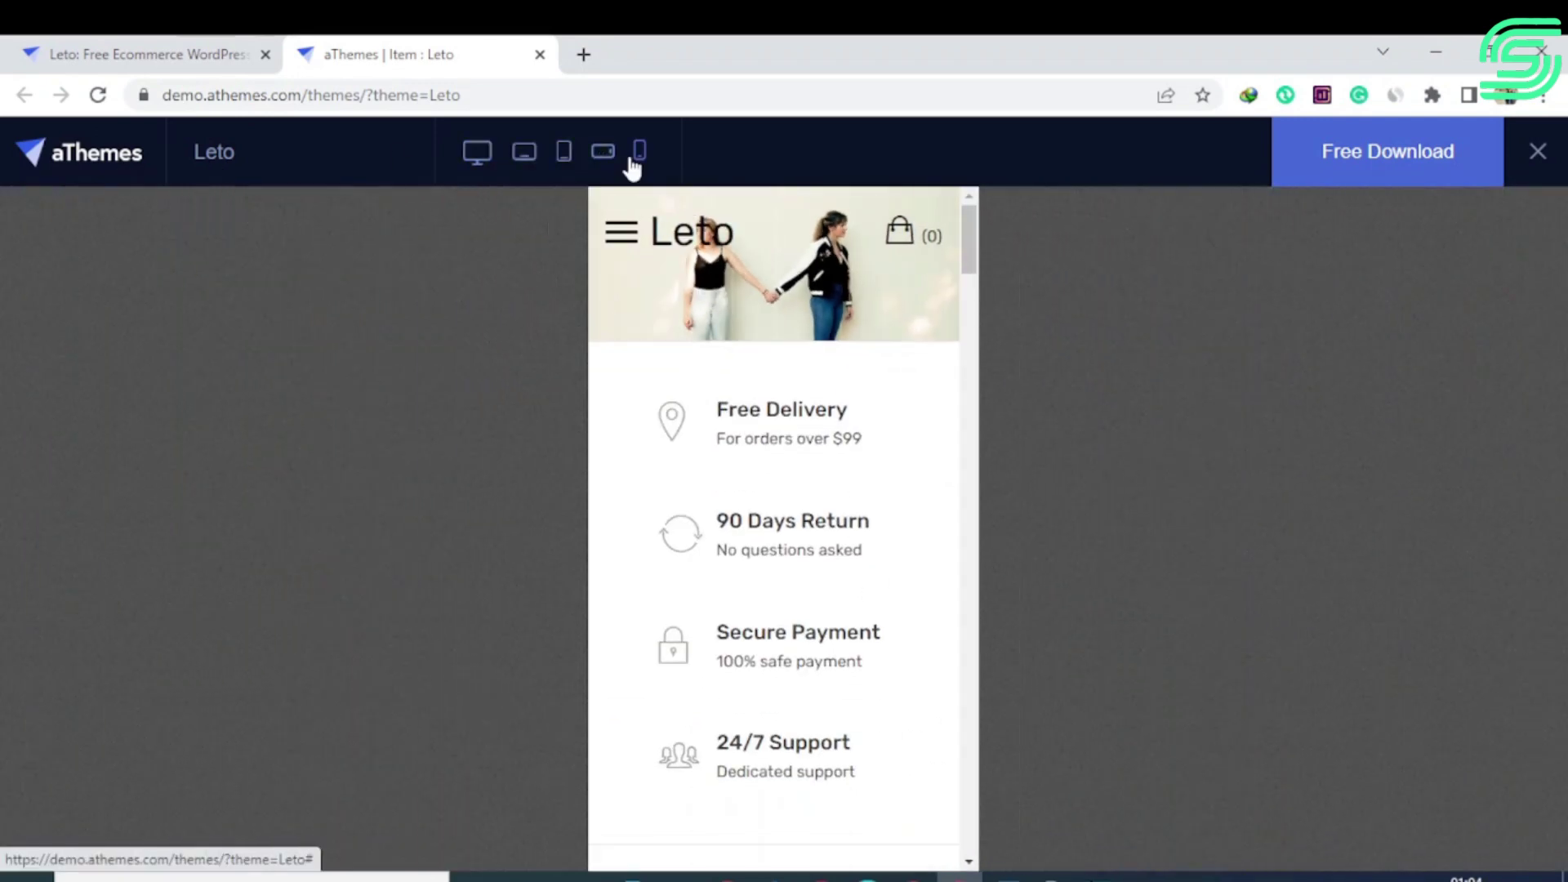
drag(981, 227, 990, 838)
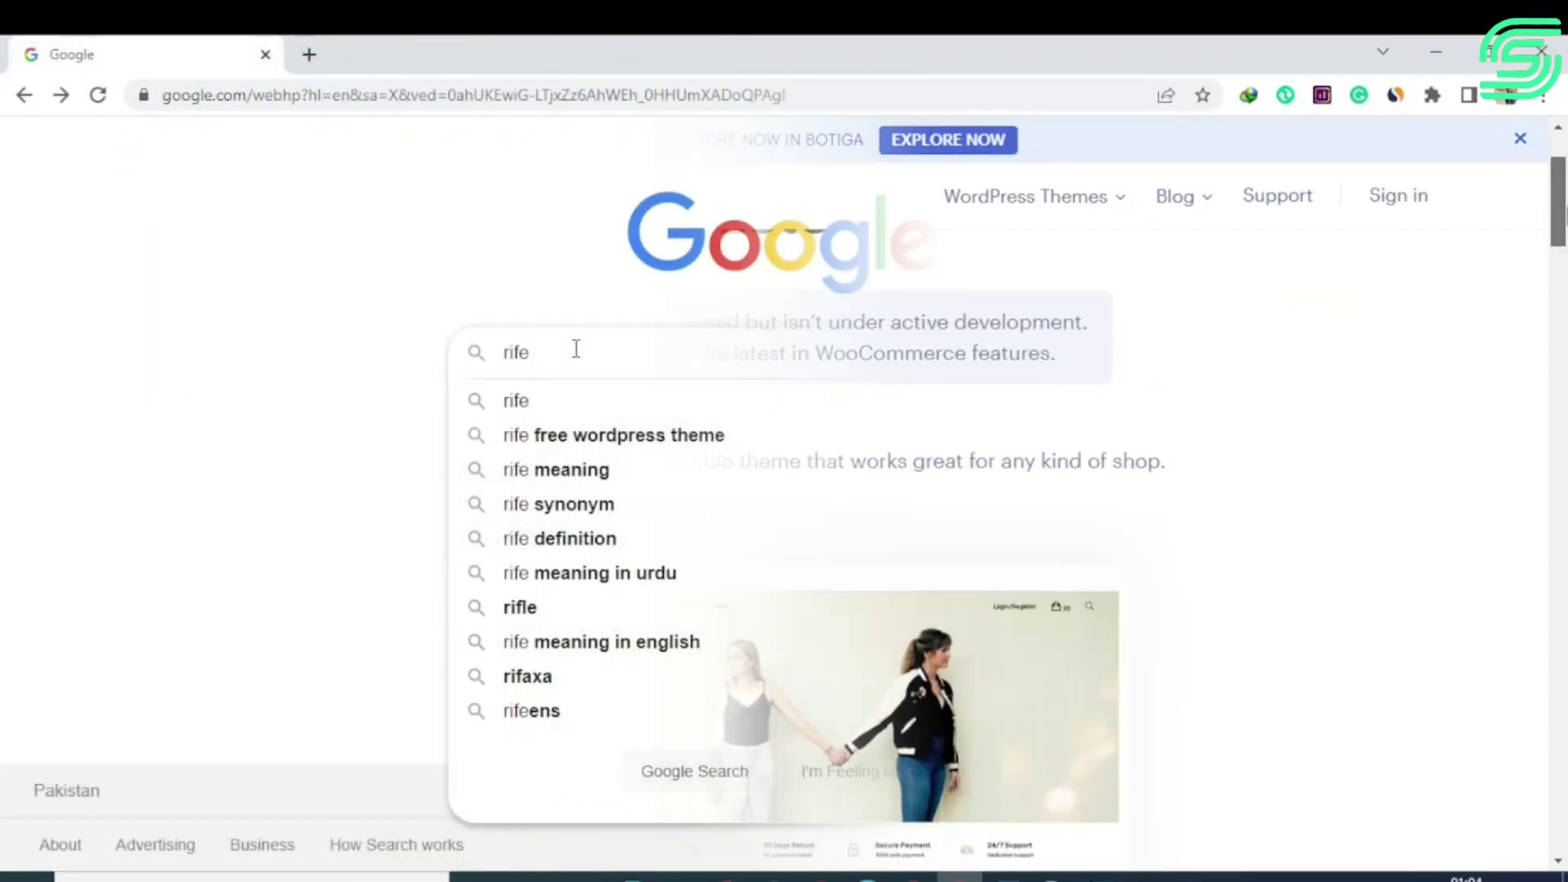
Open the Rife Free WordPress theme site and go to the Rife Pro page.
click(623, 477)
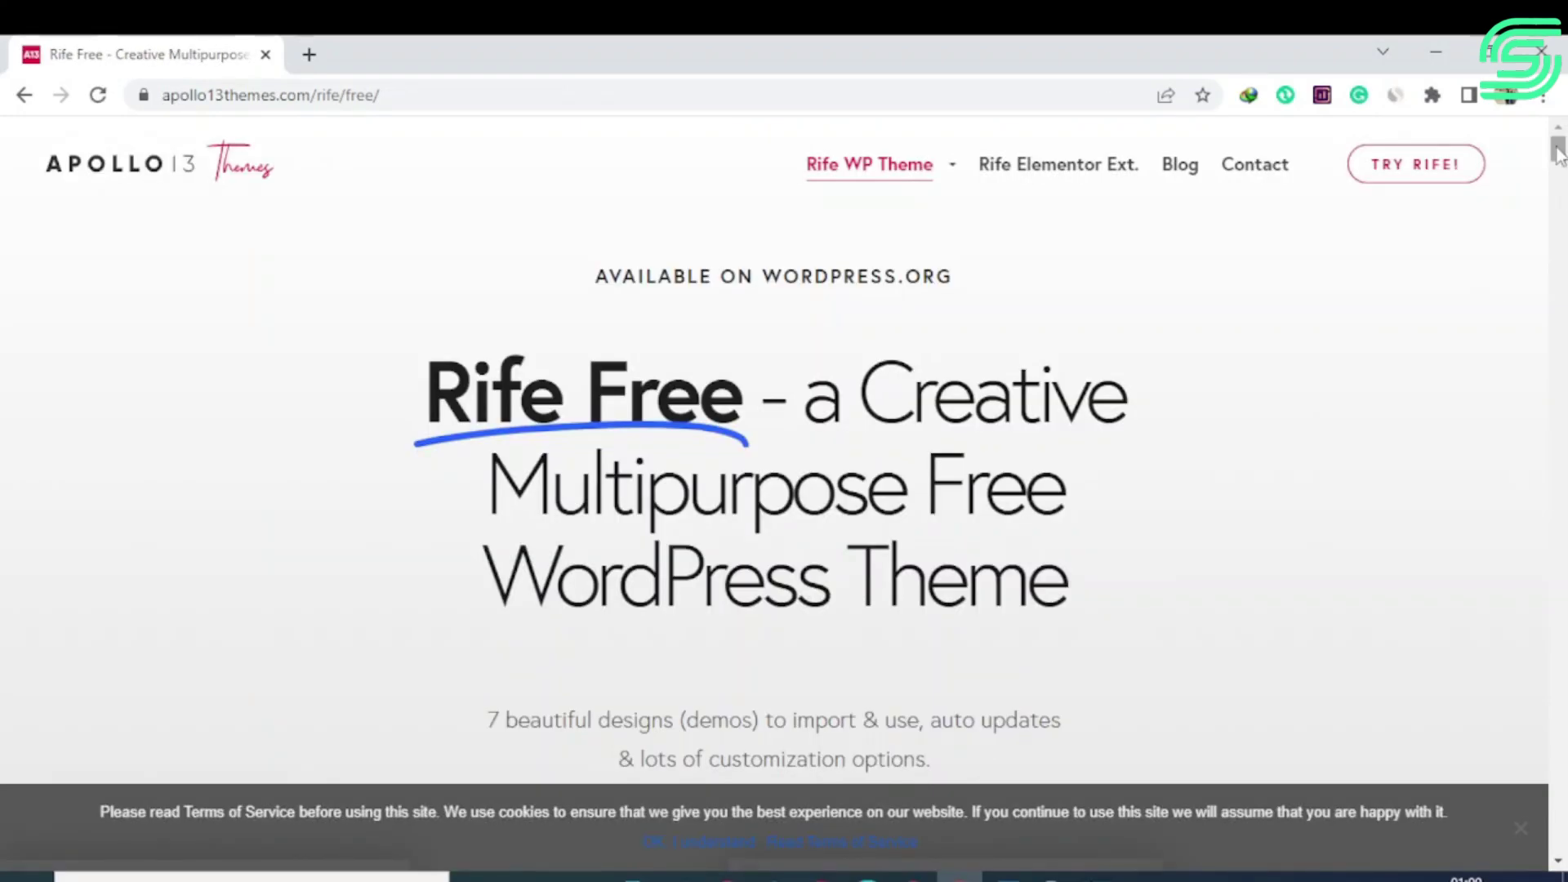
drag(1558, 149, 1559, 183)
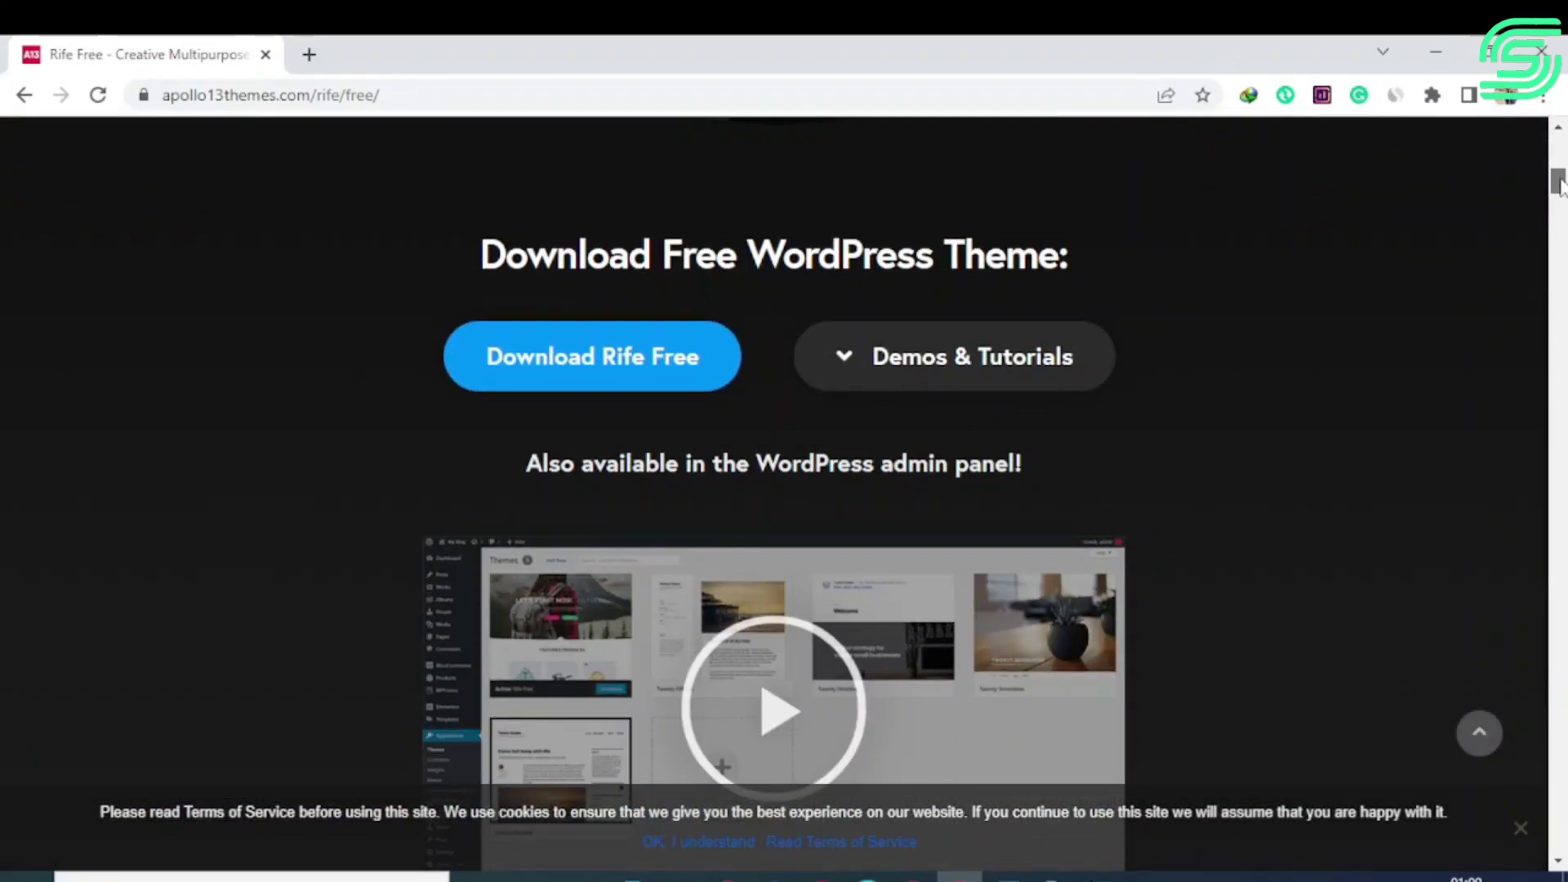
scroll(991, 361, down, 3)
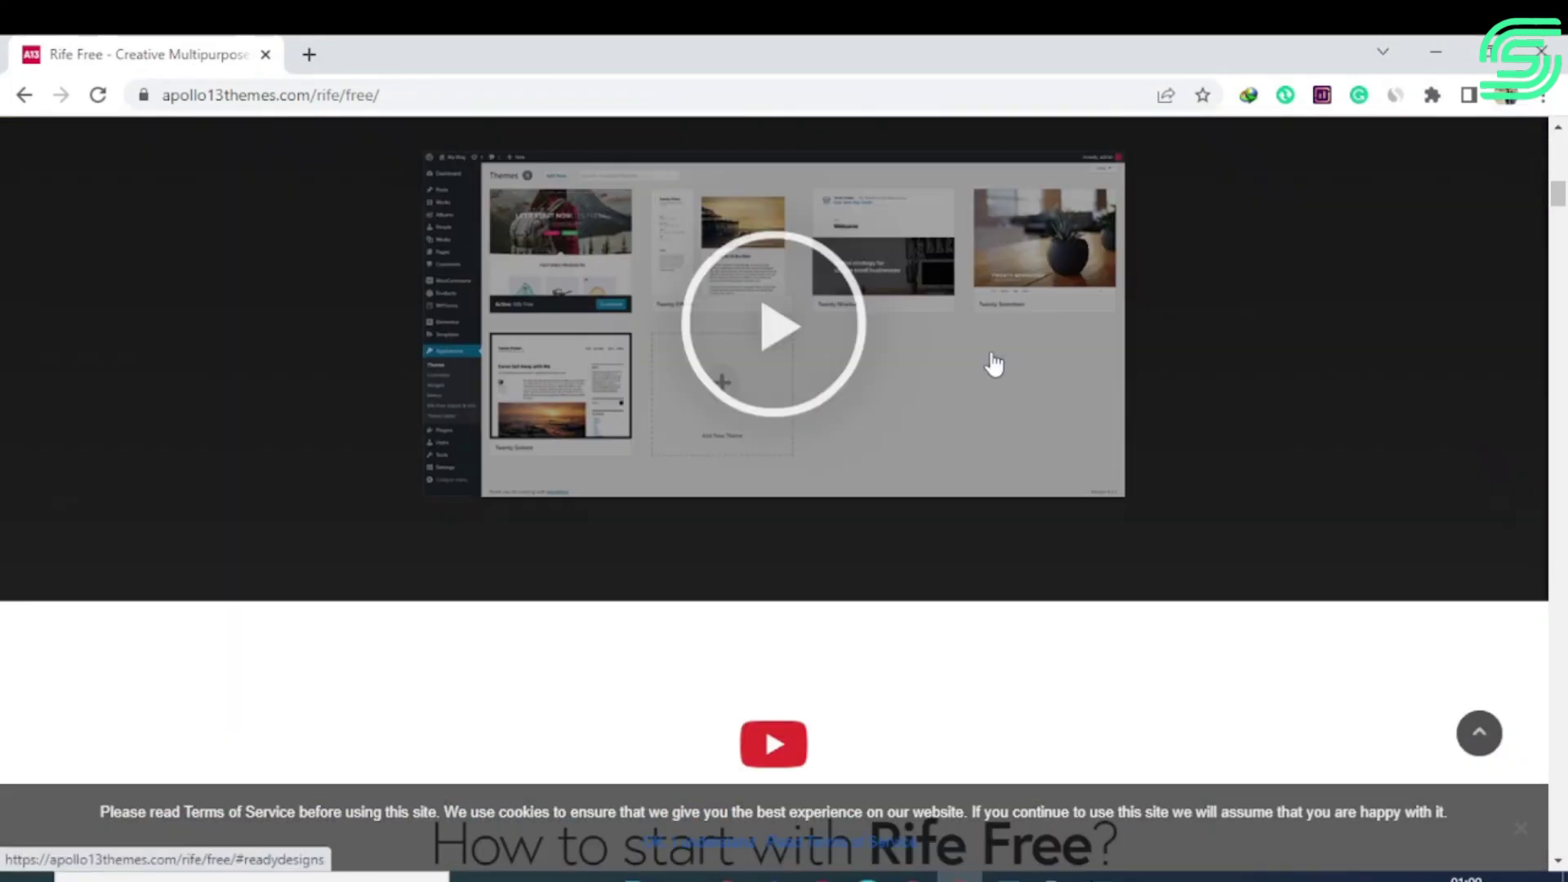
scroll(994, 360, down, 5)
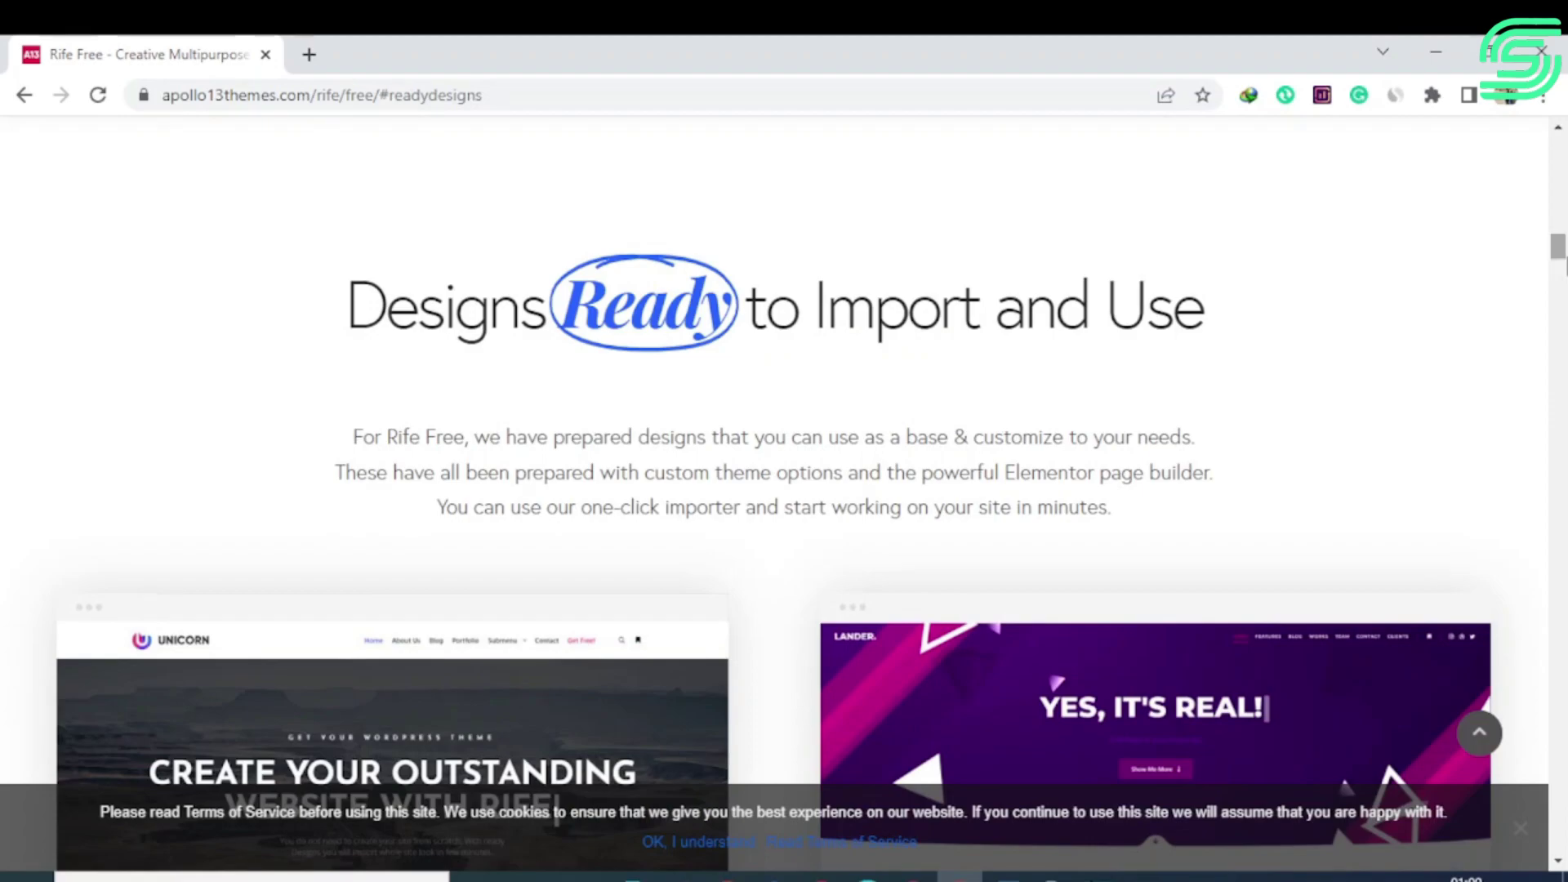
mouse_move(1561, 257)
mouse_down()
mouse_move(1562, 512)
mouse_move(1559, 148)
mouse_up()
click(1393, 168)
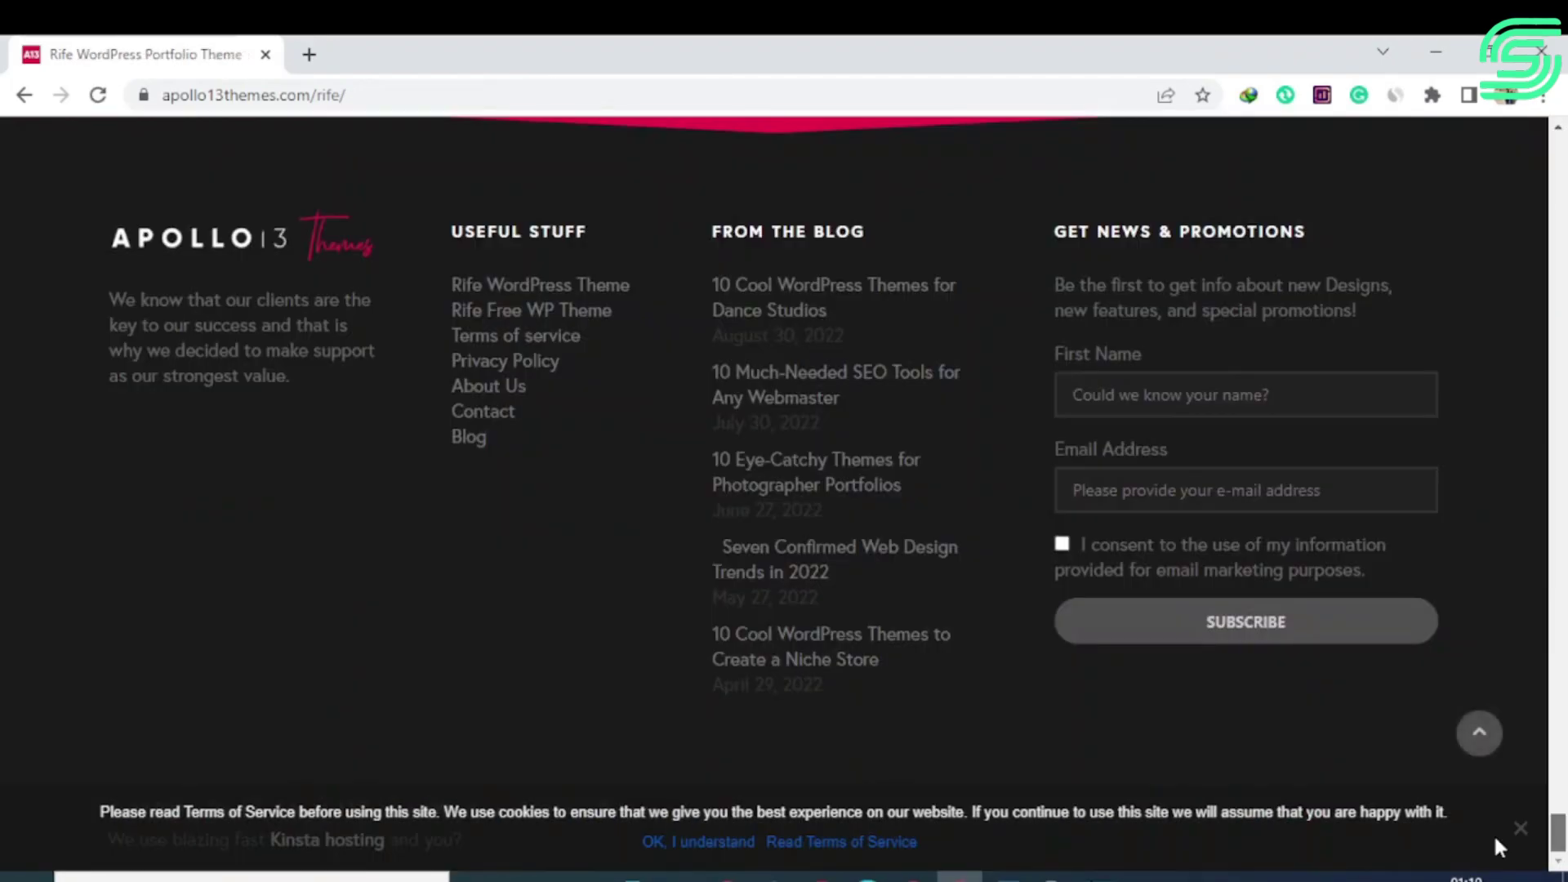
scroll(1507, 800, up, 5)
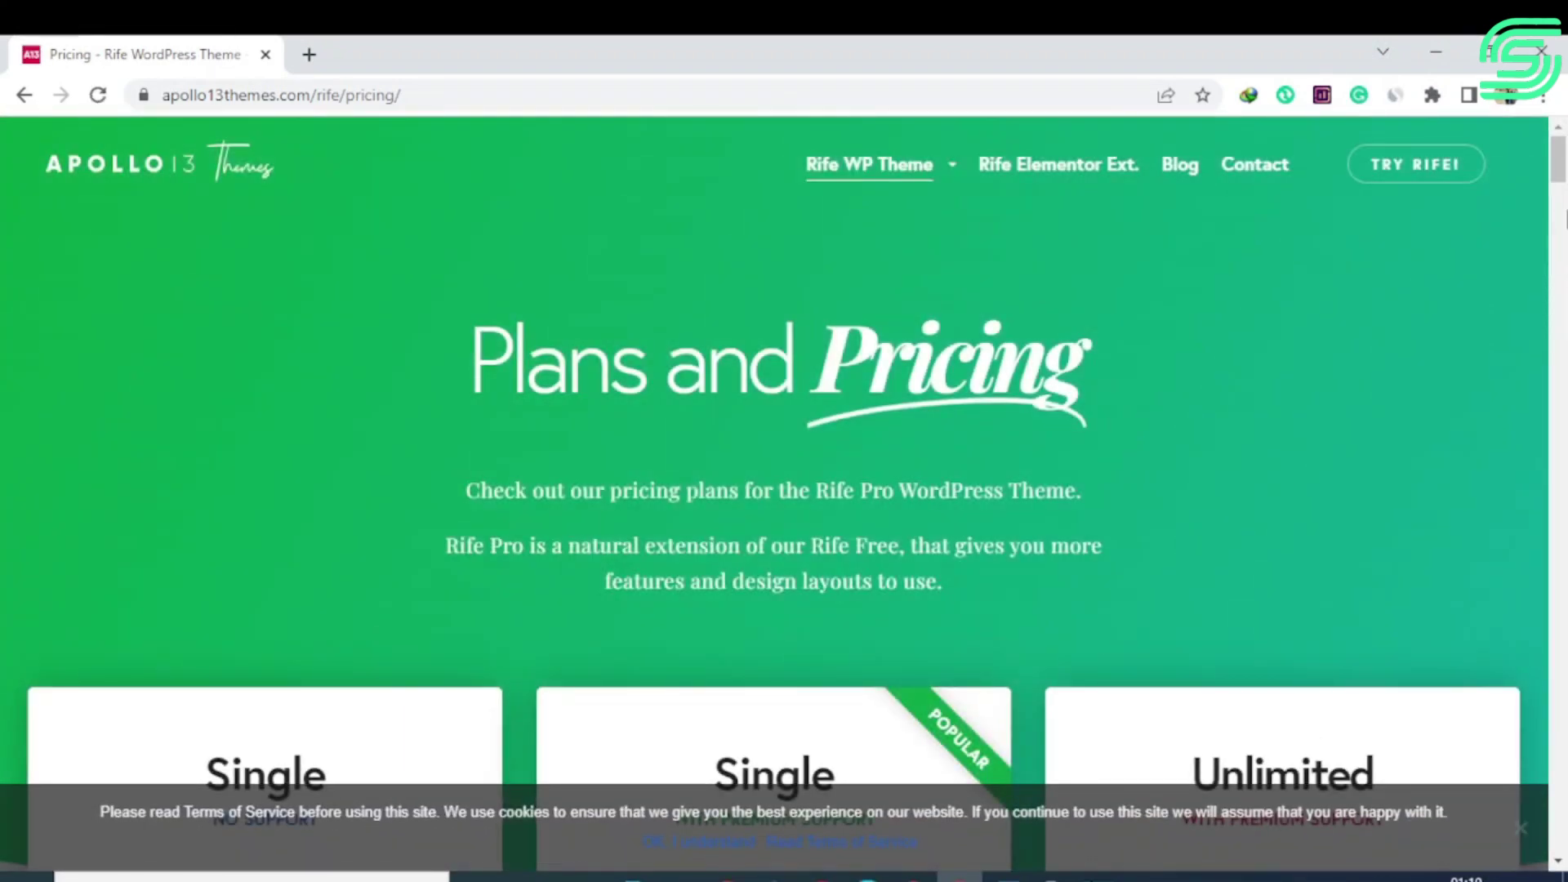
scroll(784, 490, down, 3)
scroll(784, 491, down, 2)
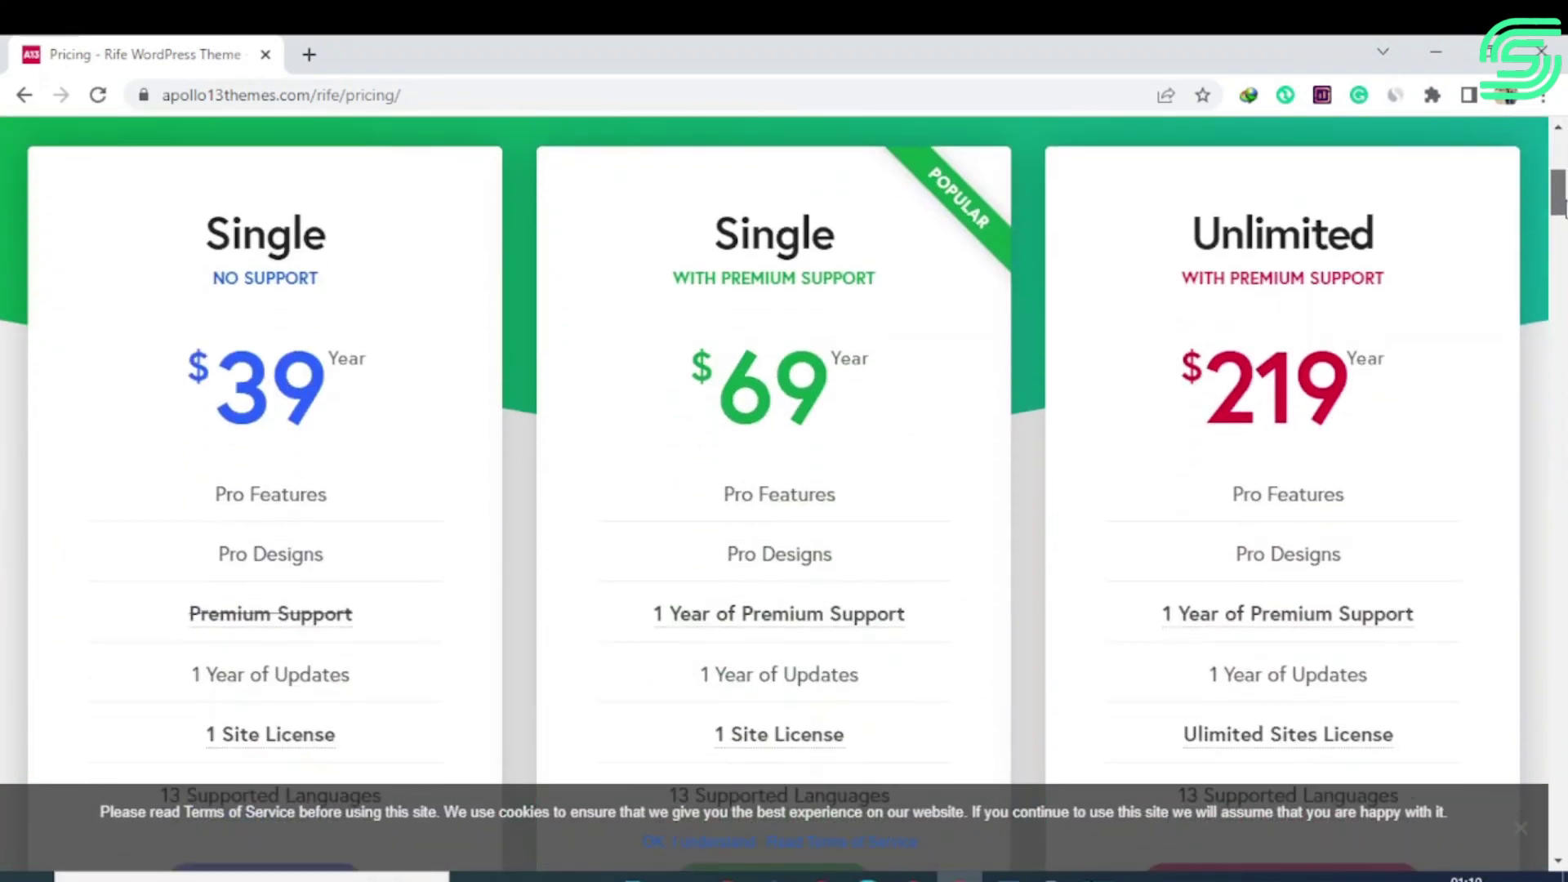
scroll(785, 490, down, 2)
scroll(785, 490, down, 1)
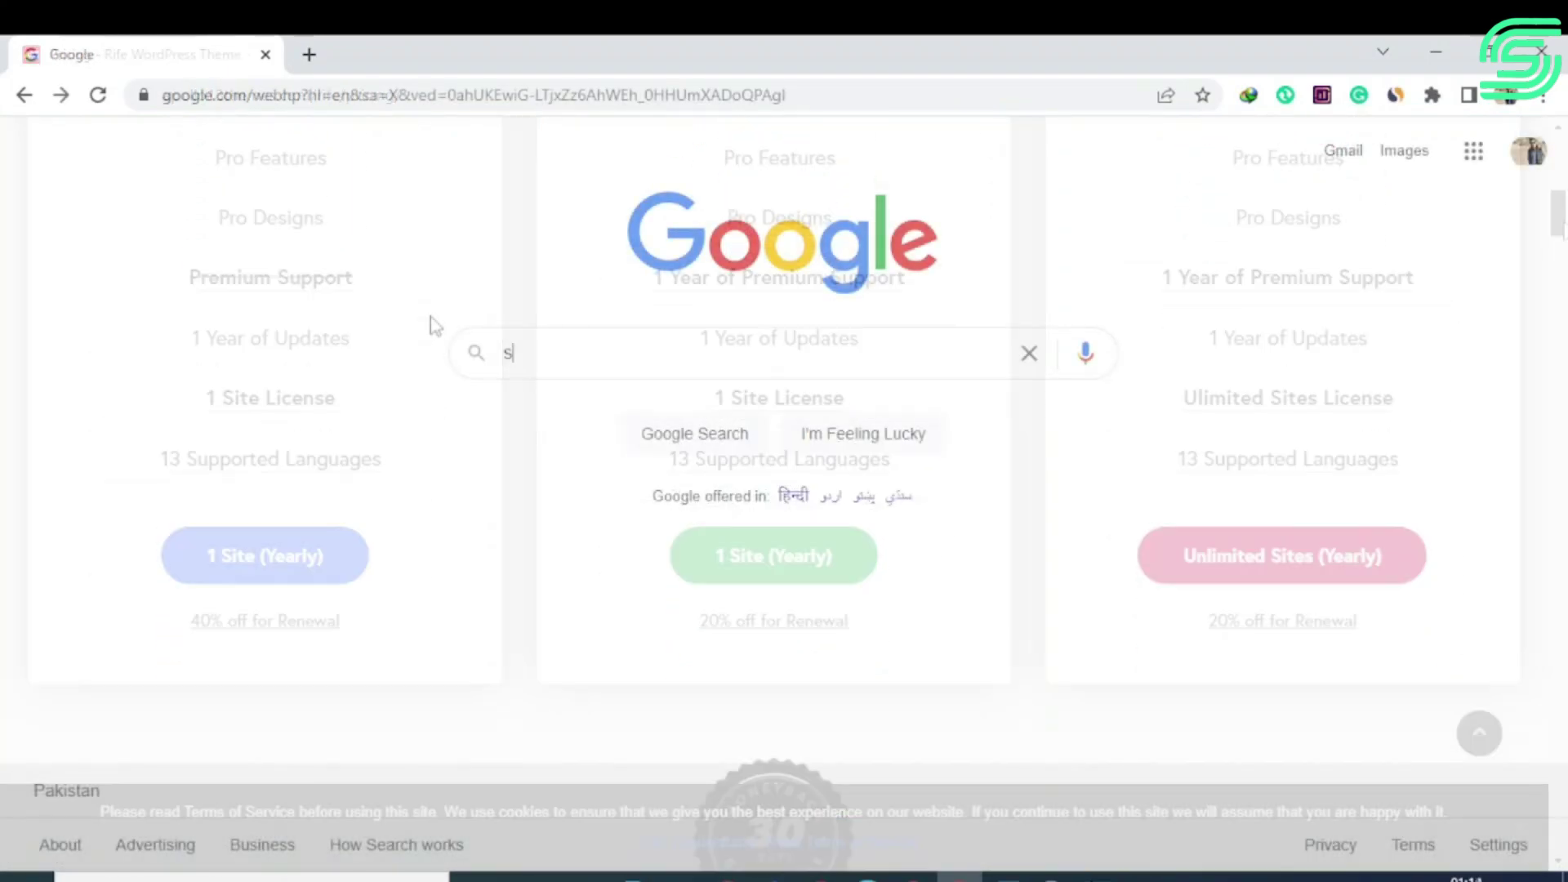
text(parkle)
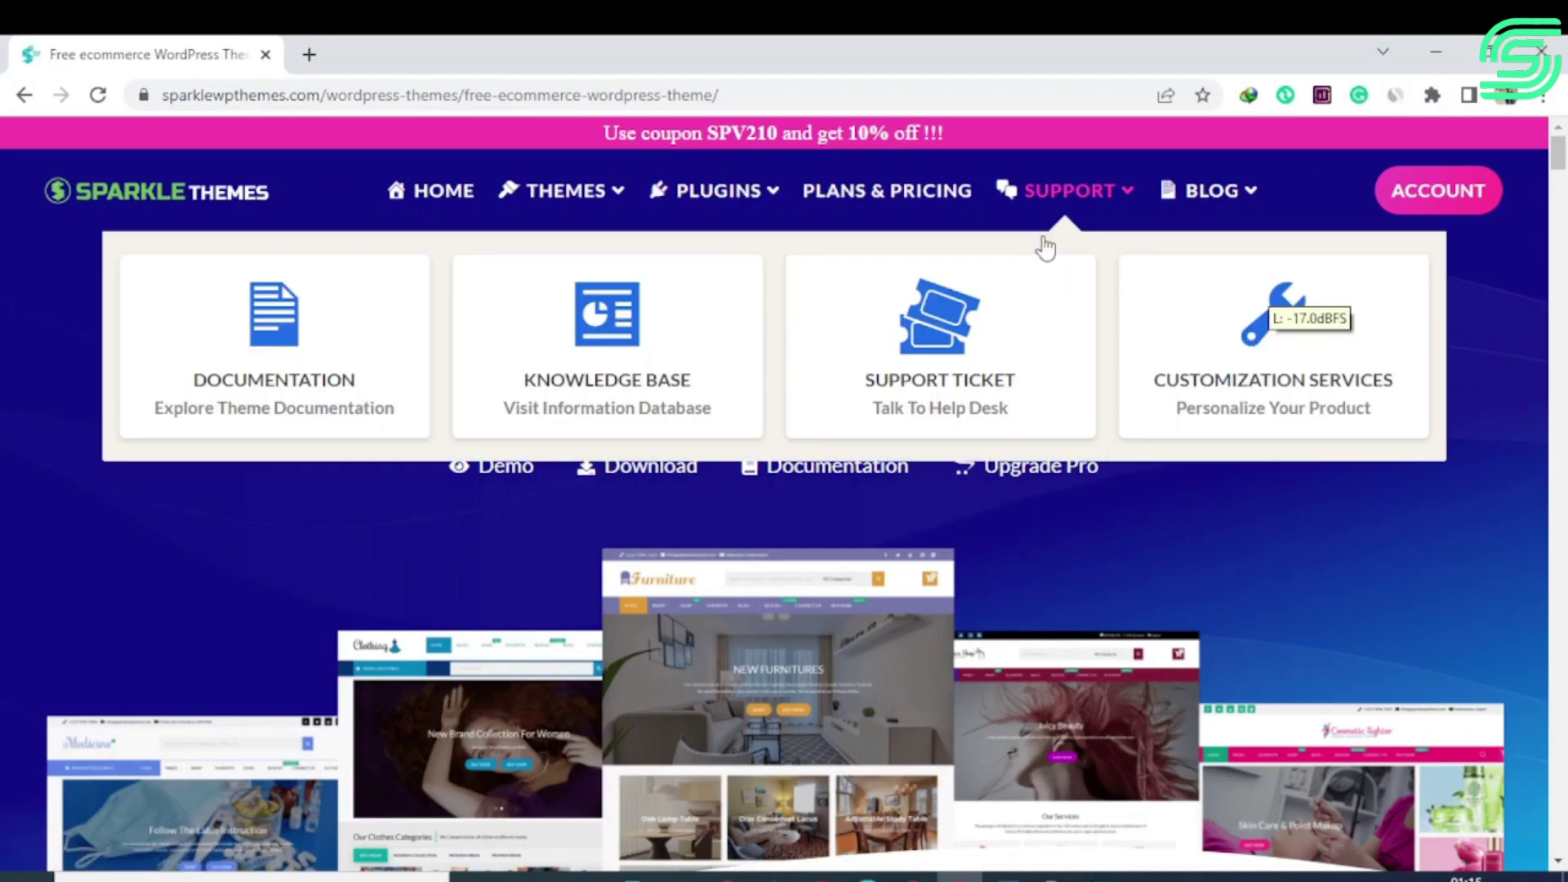
drag(1557, 159, 1561, 184)
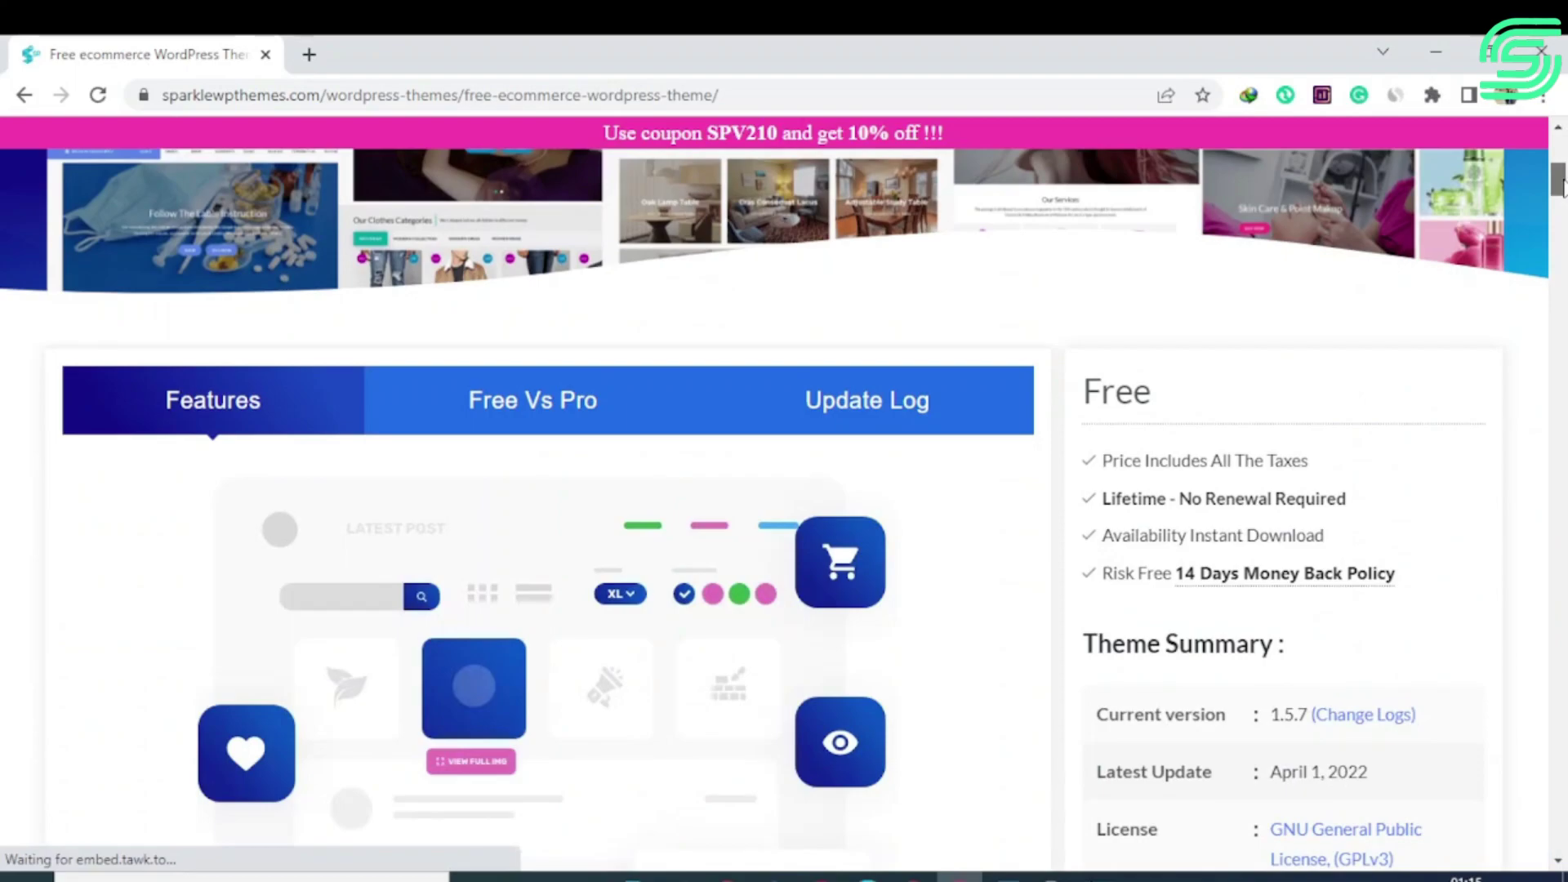
mouse_move(1560, 183)
mouse_down()
mouse_move(1560, 525)
mouse_move(1559, 486)
mouse_up()
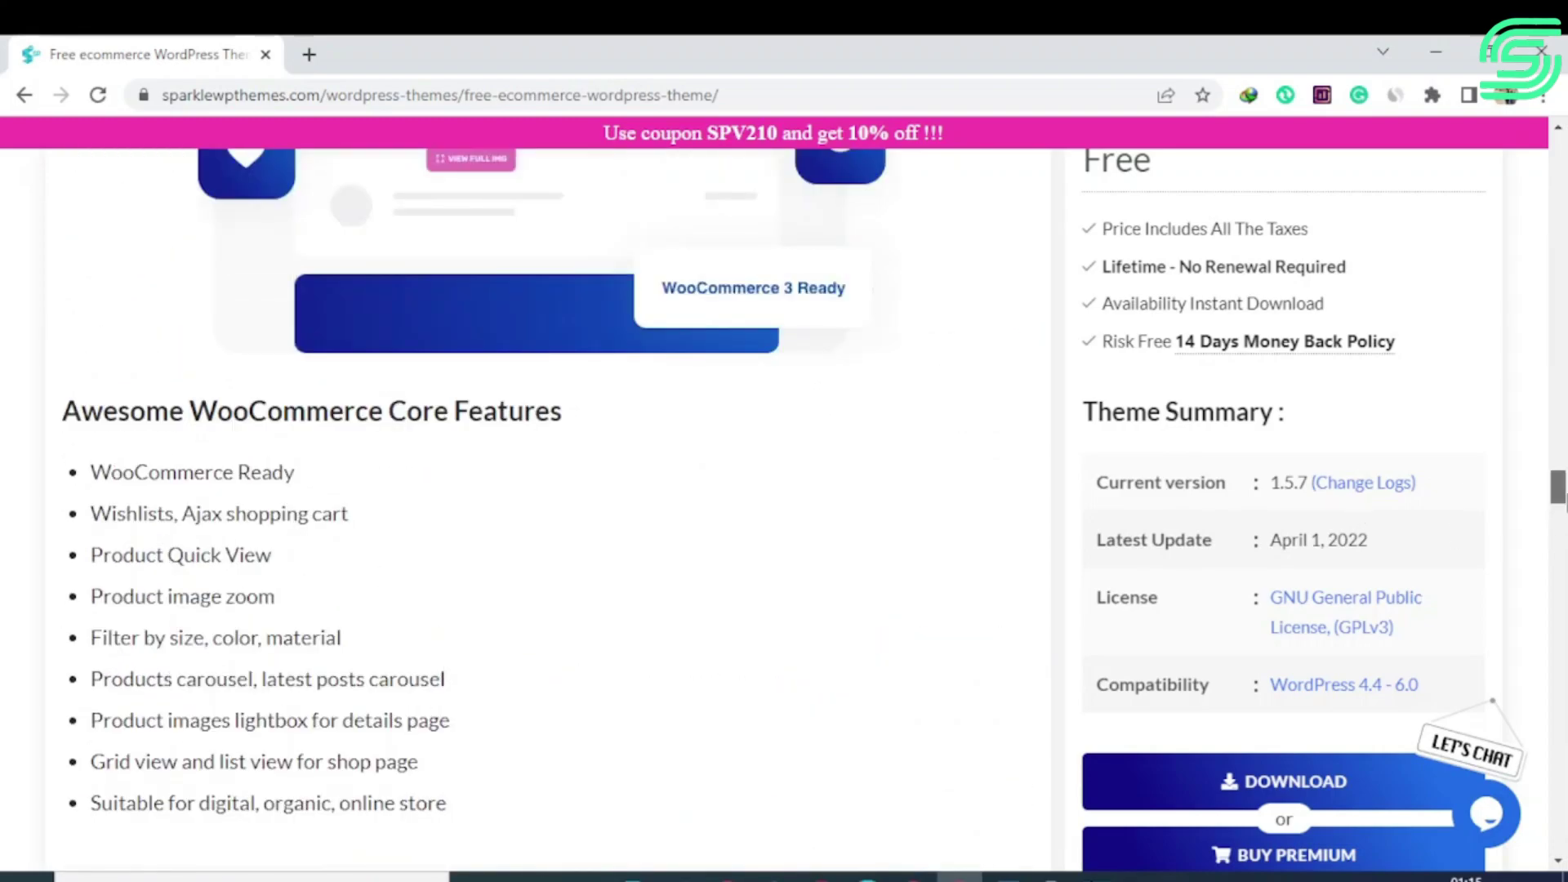
drag(1559, 496, 1560, 152)
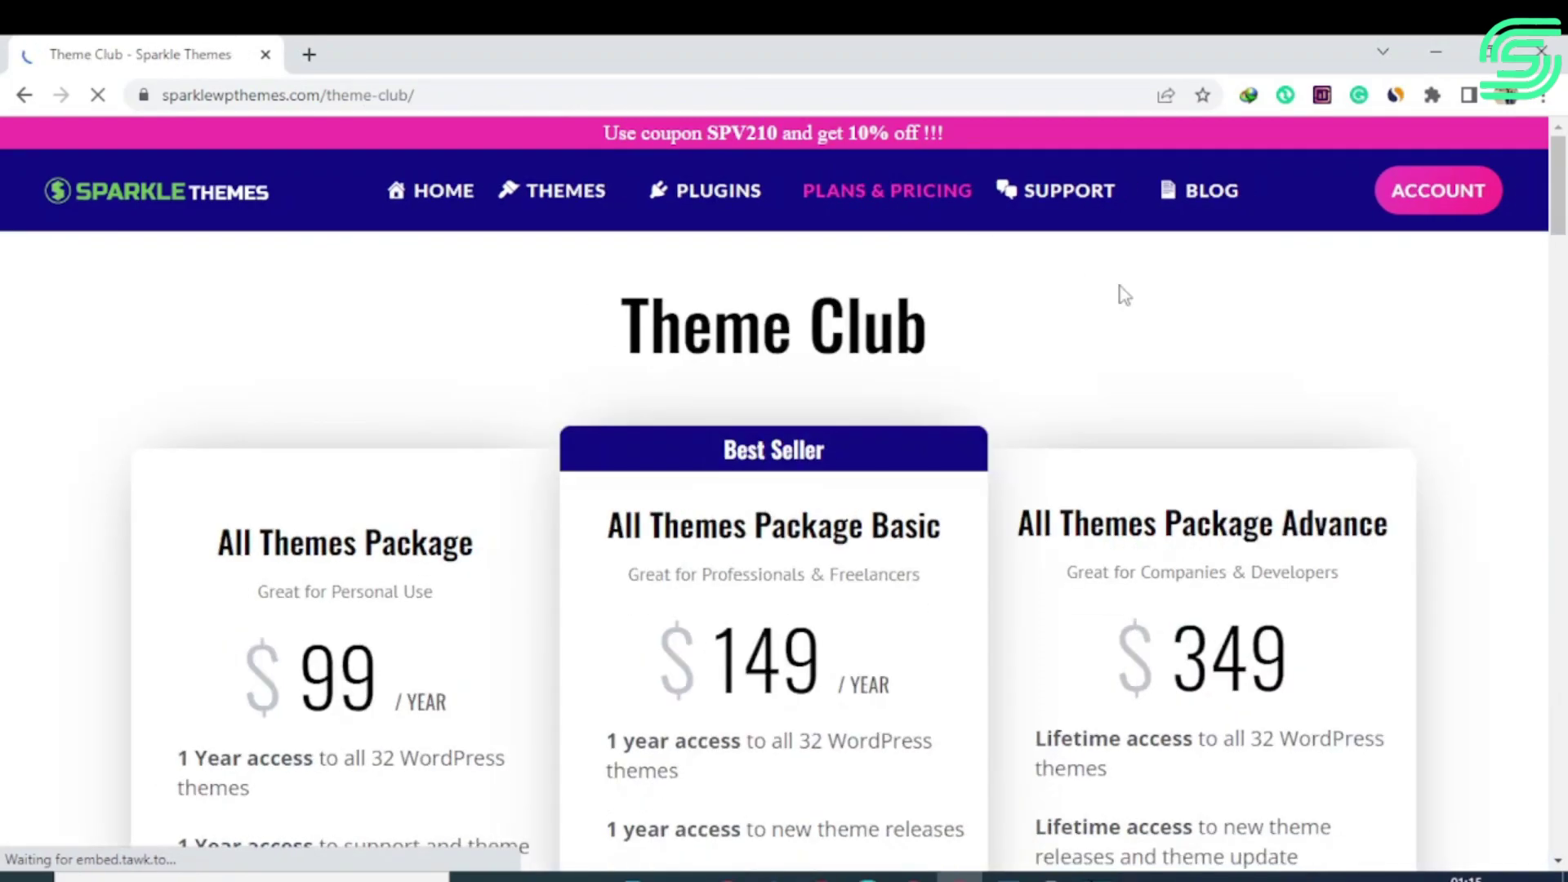
scroll(1560, 242, down, 1)
scroll(1561, 233, down, 1)
scroll(1561, 219, down, 1)
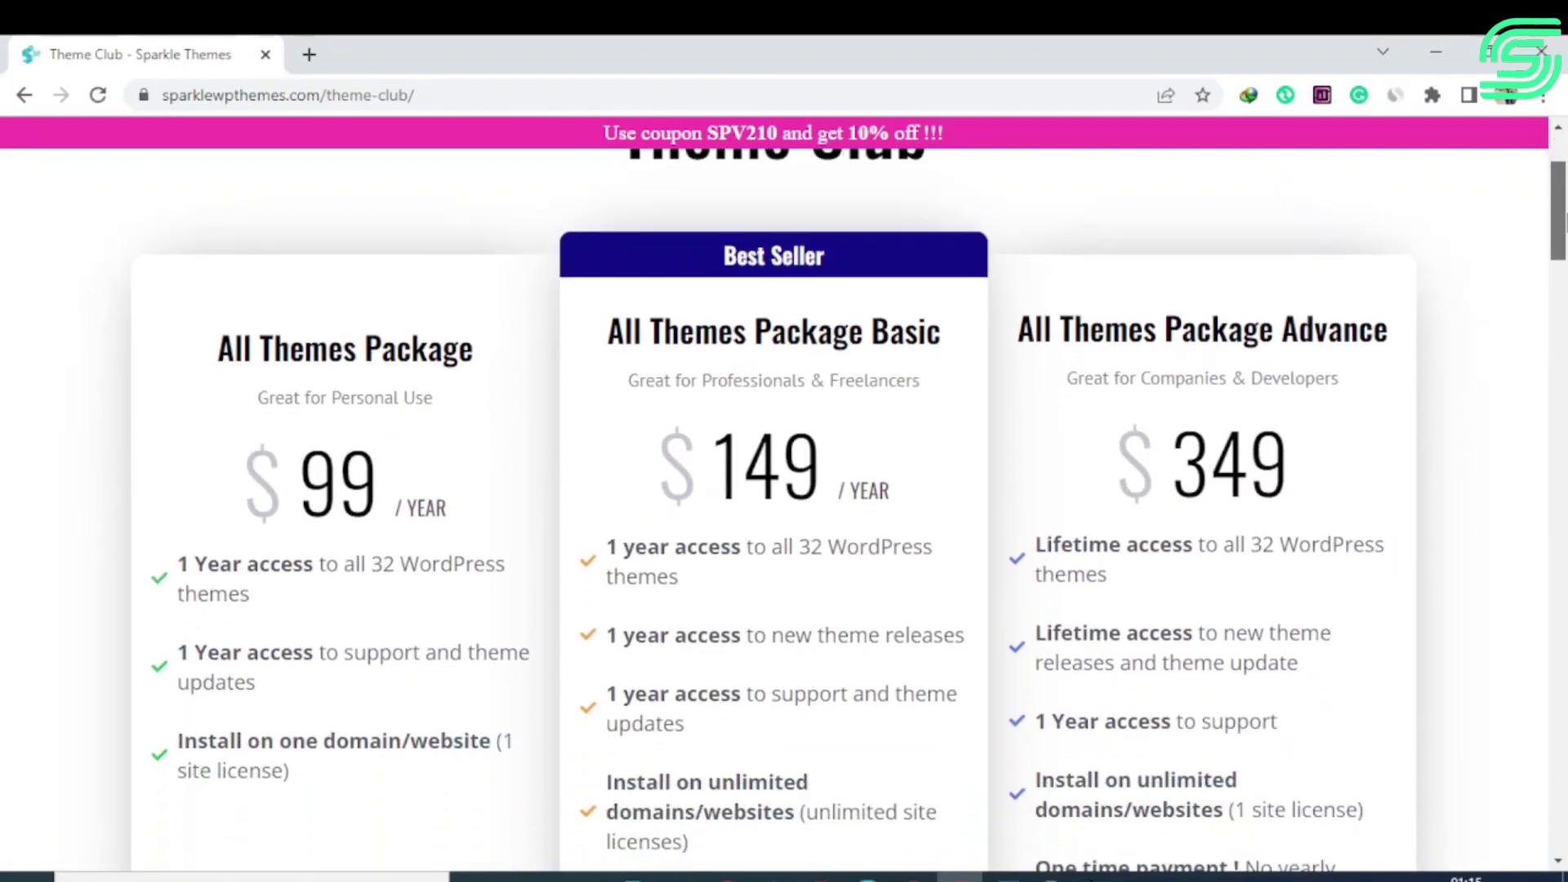
scroll(1560, 219, down, 2)
scroll(1560, 219, down, 2)
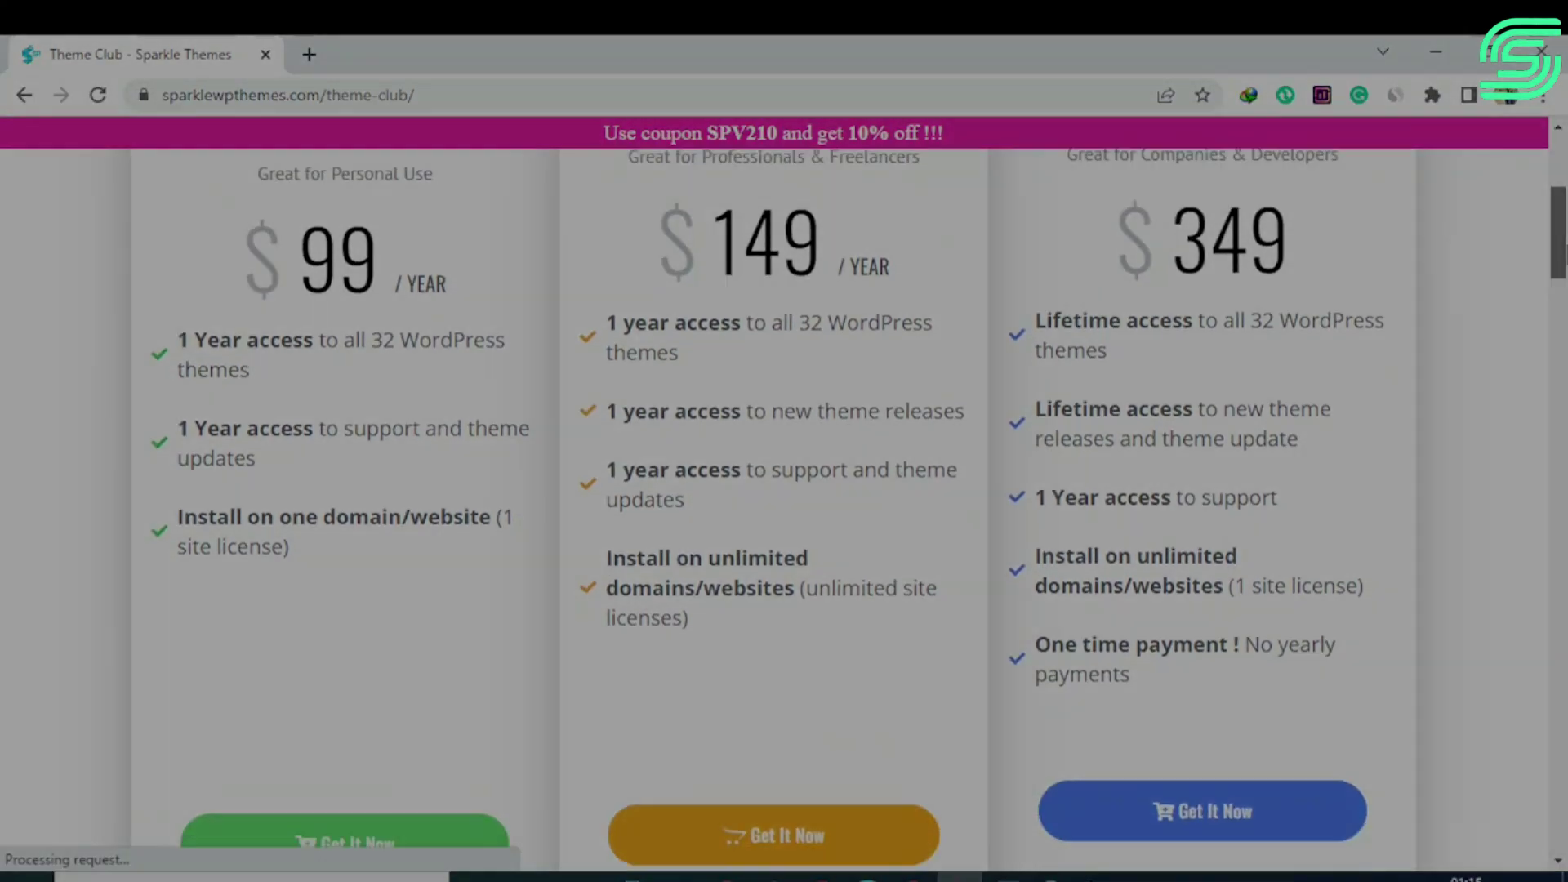